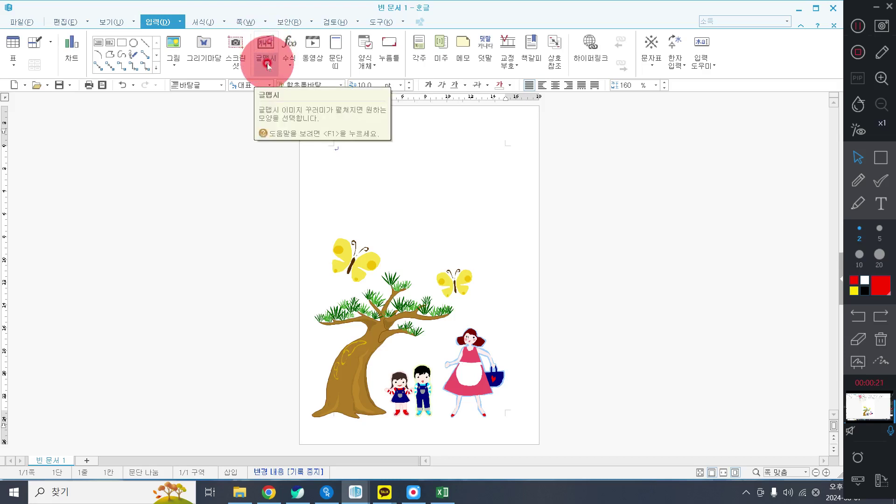
# Insert a blue-gradient WordArt (글맵시) reading "쉽게배워 폼나게 활용하는" into the document.
pyautogui.click(268, 66)
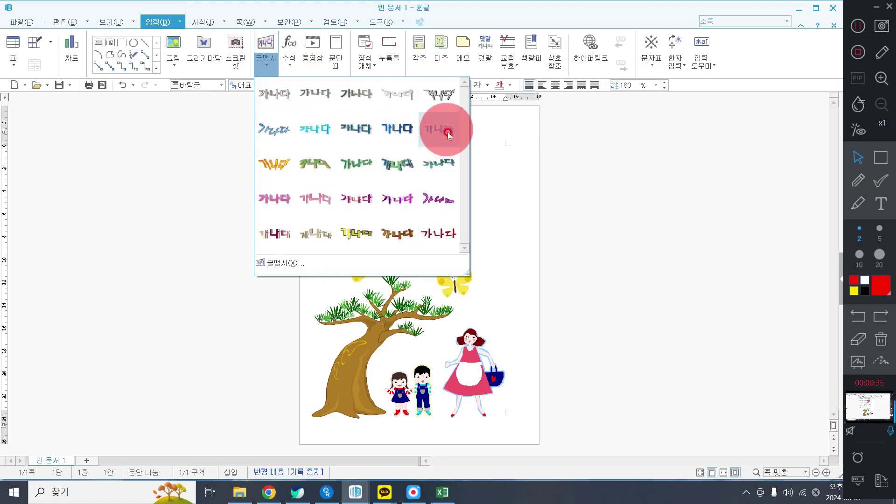
pyautogui.click(435, 131)
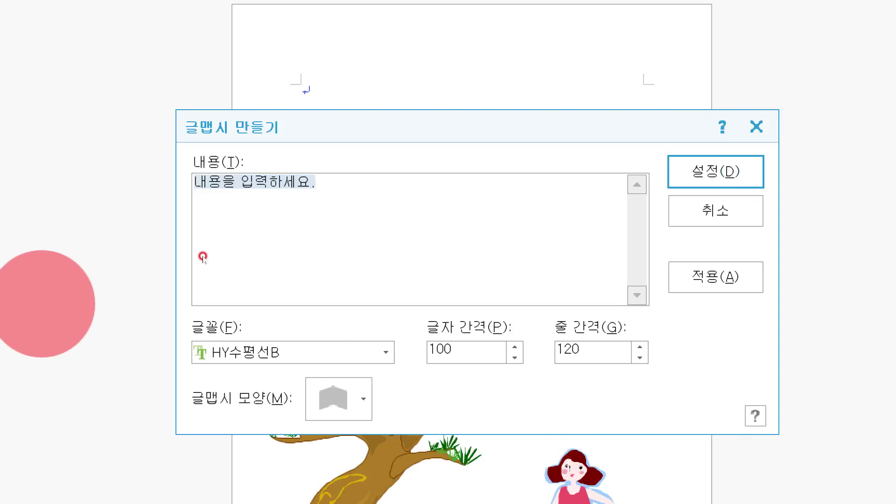
pyautogui.press('Delete')
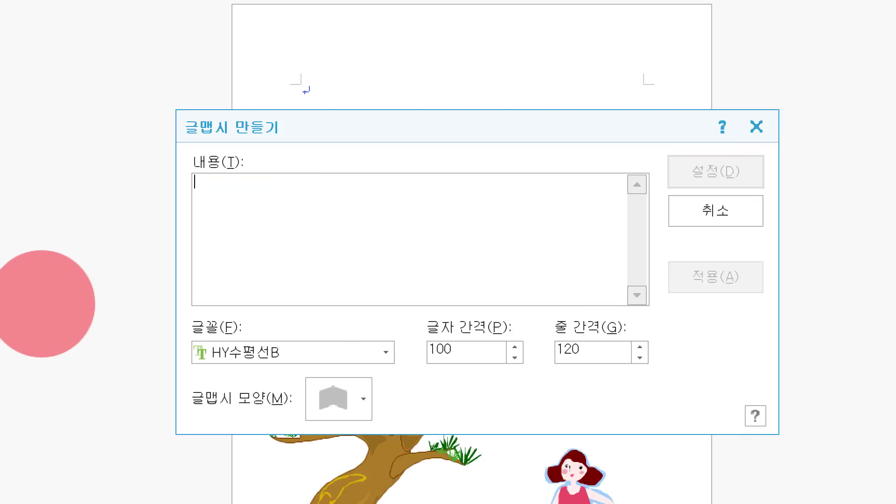
pyautogui.write('쉽게배워 폼나')
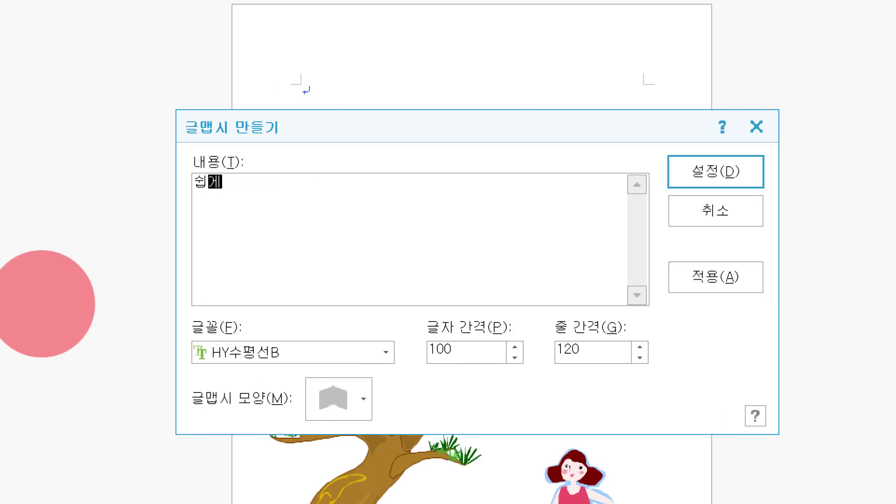
pyautogui.write('게 활용하는')
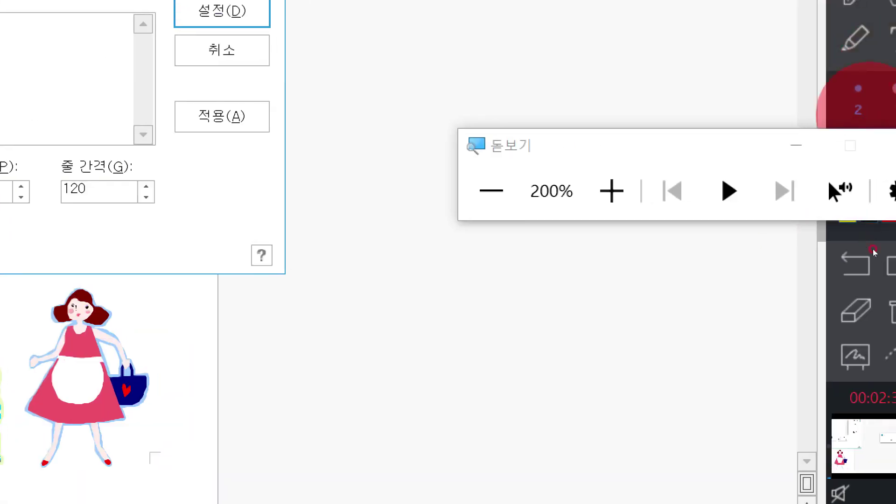
pyautogui.click(875, 140)
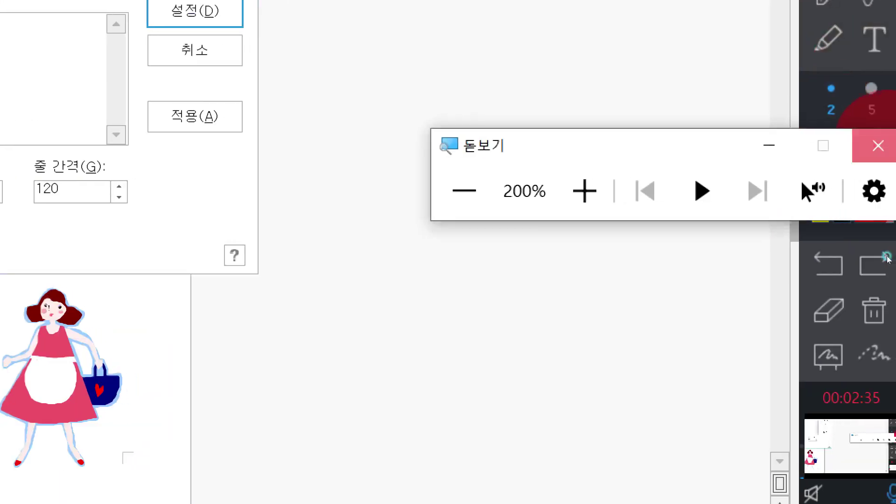
pyautogui.click(542, 189)
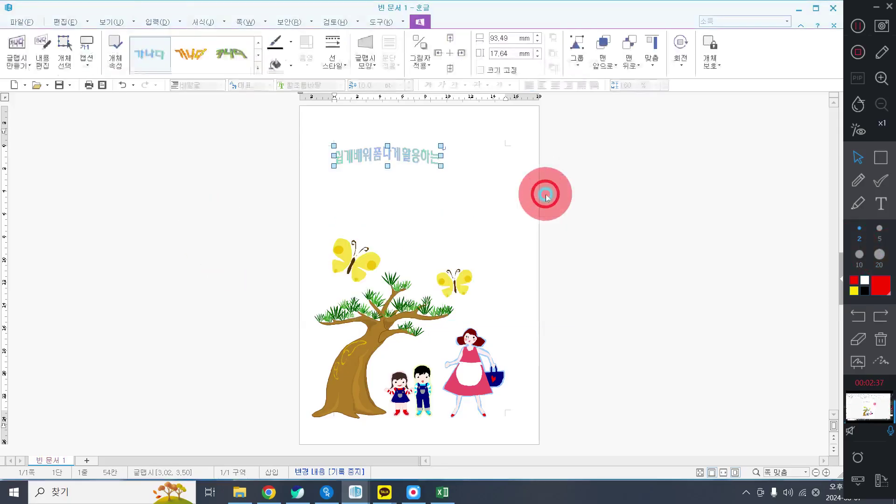
pyautogui.click(858, 179)
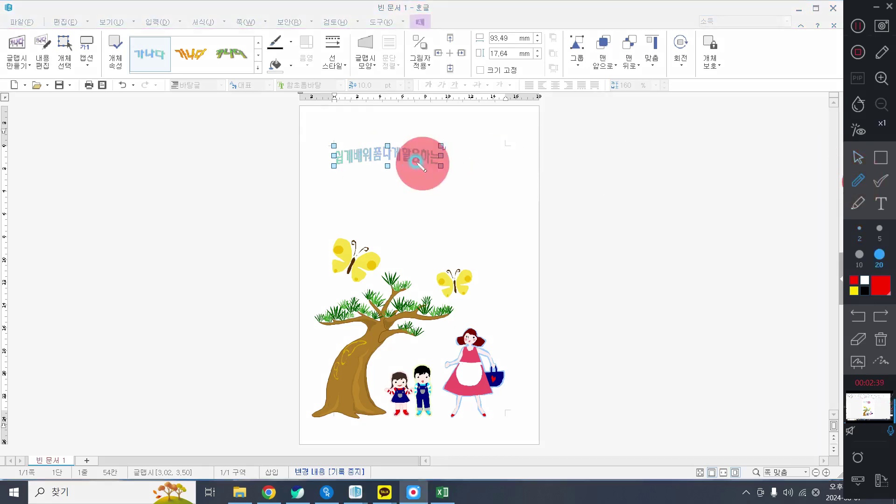
pyautogui.moveTo(476, 173)
pyautogui.mouseDown()
pyautogui.moveTo(369, 196)
pyautogui.moveTo(346, 131)
pyautogui.moveTo(459, 181)
pyautogui.mouseUp()
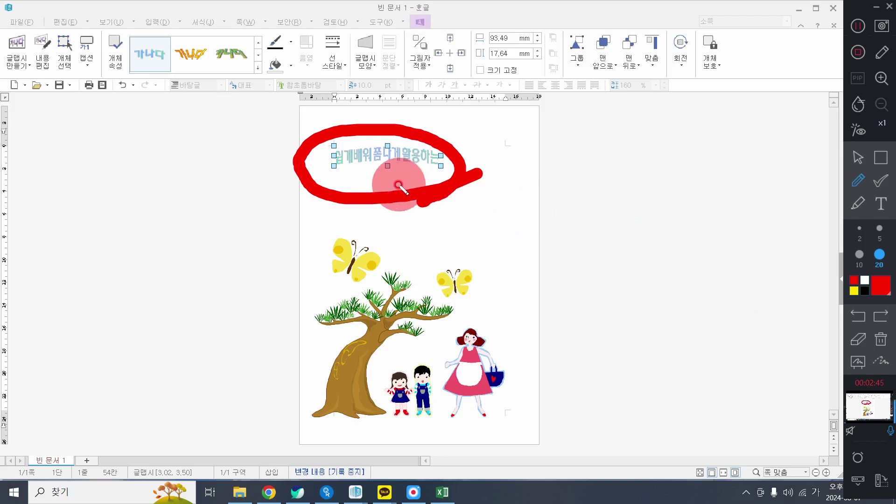
pyautogui.hotkey('ctrl', 'z')
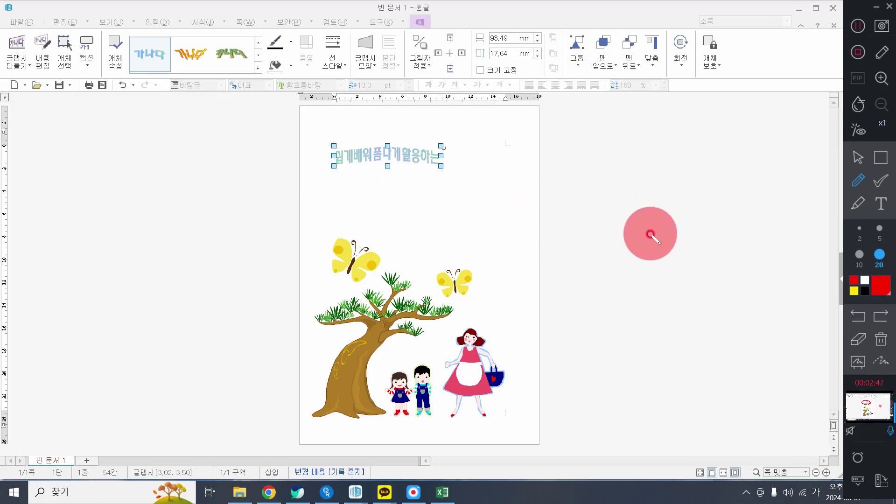
pyautogui.moveTo(304, 134); pyautogui.dragTo(354, 122)
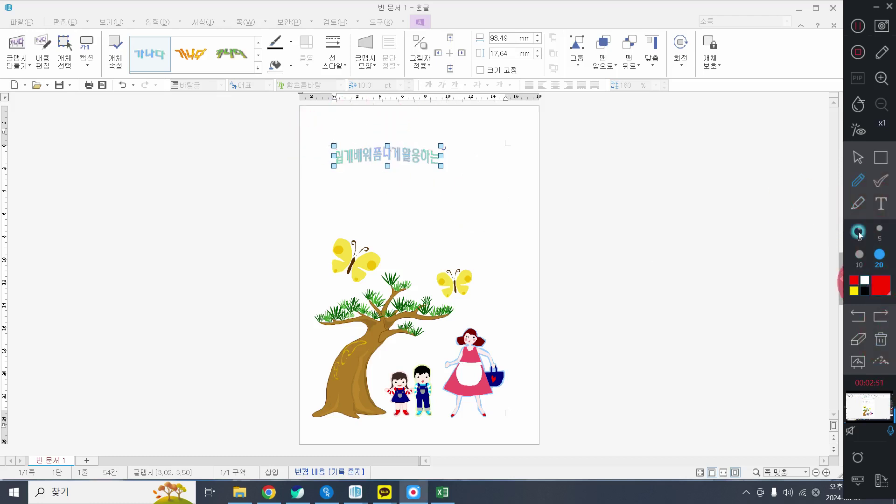
pyautogui.click(858, 158)
# Open the object properties of the WordArt title and review its 글맵시 and 기본 settings.
pyautogui.click(391, 157)
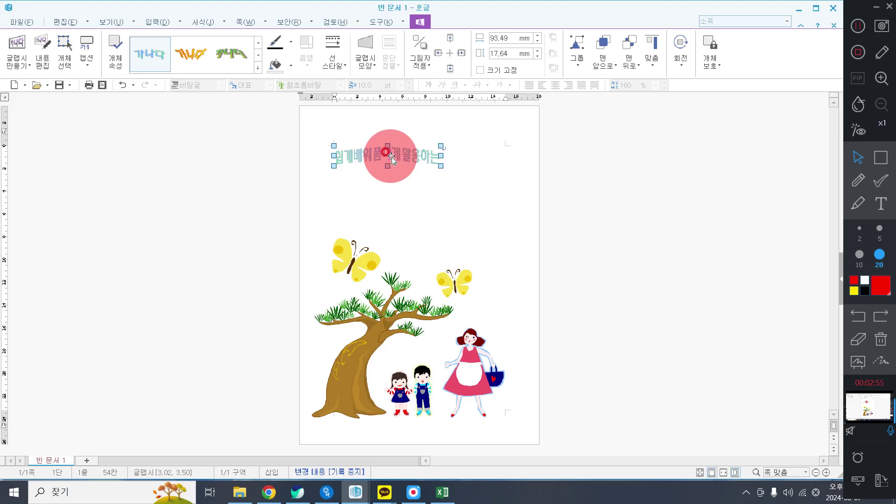
pyautogui.click(386, 158)
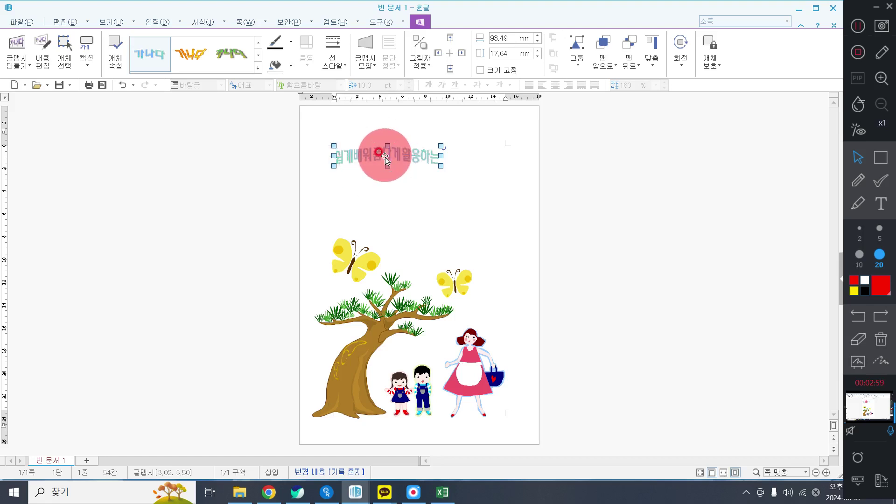
pyautogui.doubleClick(386, 158)
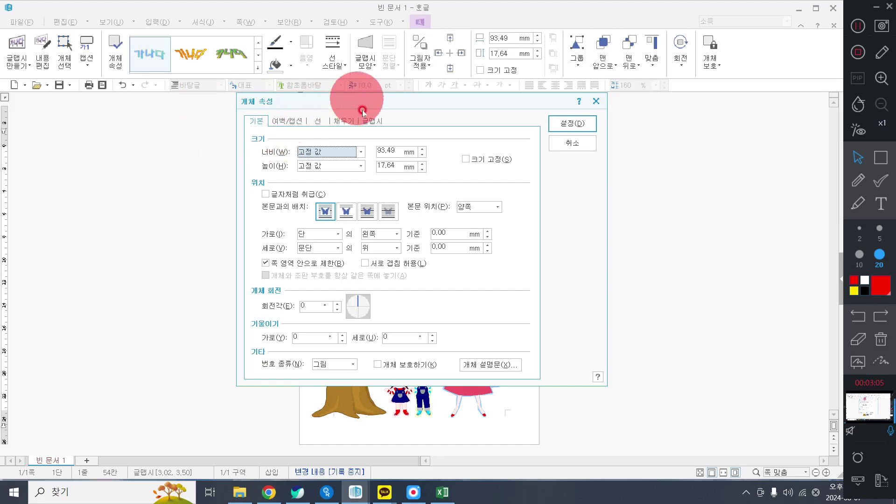
pyautogui.click(372, 126)
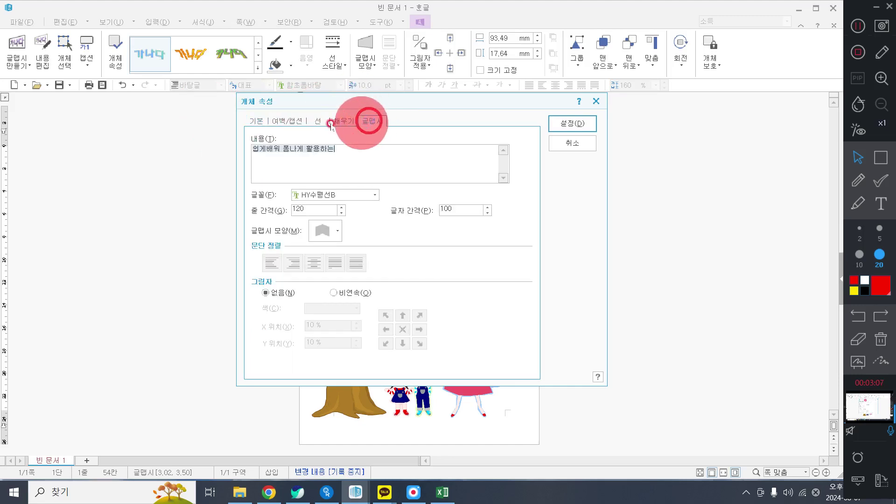
pyautogui.click(567, 146)
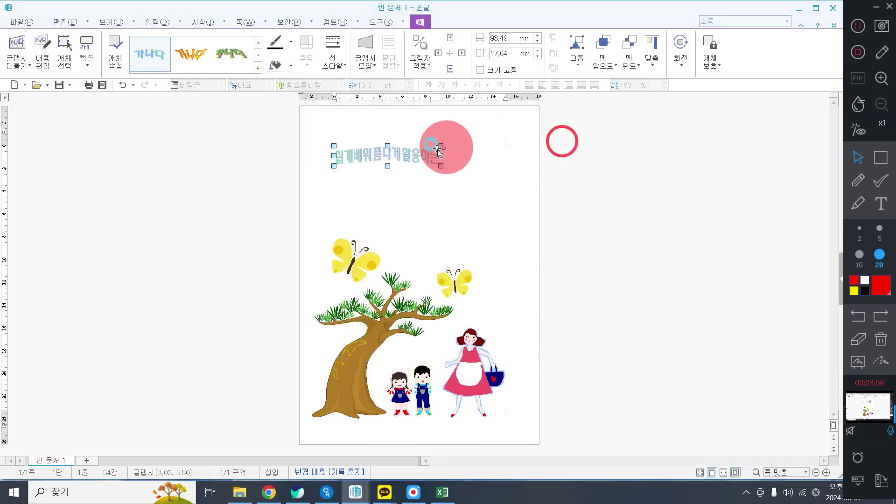
pyautogui.doubleClick(394, 155)
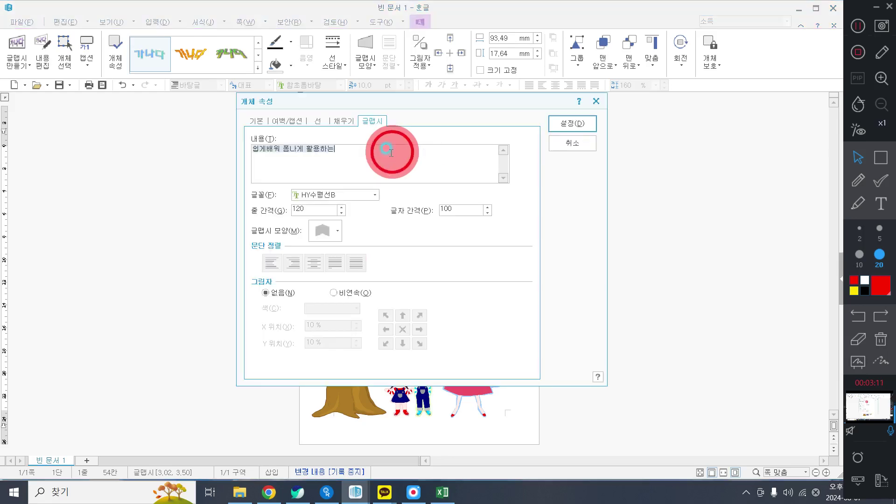
pyautogui.click(256, 121)
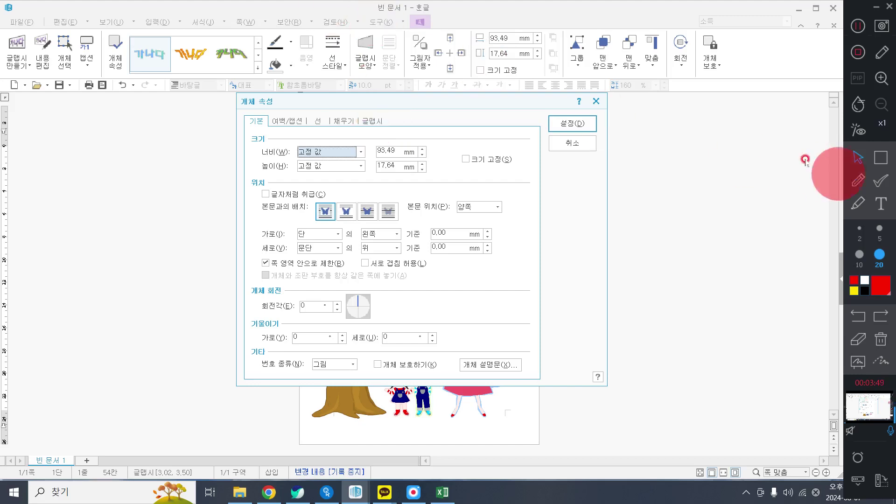
pyautogui.click(881, 159)
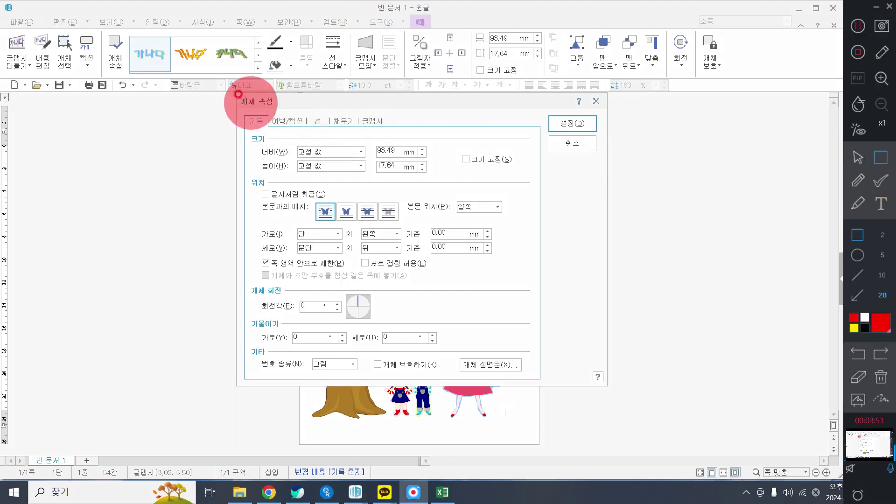
pyautogui.moveTo(230, 103)
pyautogui.mouseDown()
pyautogui.moveTo(334, 114)
pyautogui.moveTo(406, 136)
pyautogui.mouseUp()
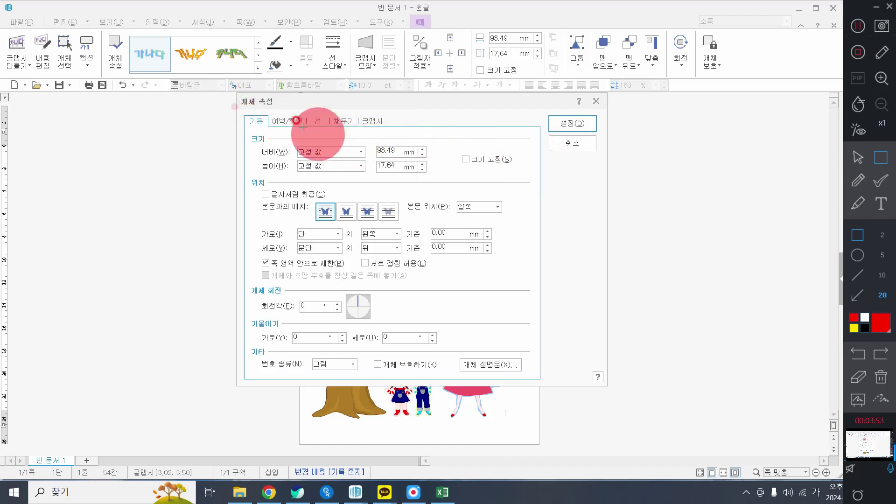
pyautogui.moveTo(227, 104)
pyautogui.mouseDown()
pyautogui.moveTo(401, 142)
pyautogui.moveTo(401, 134)
pyautogui.mouseUp()
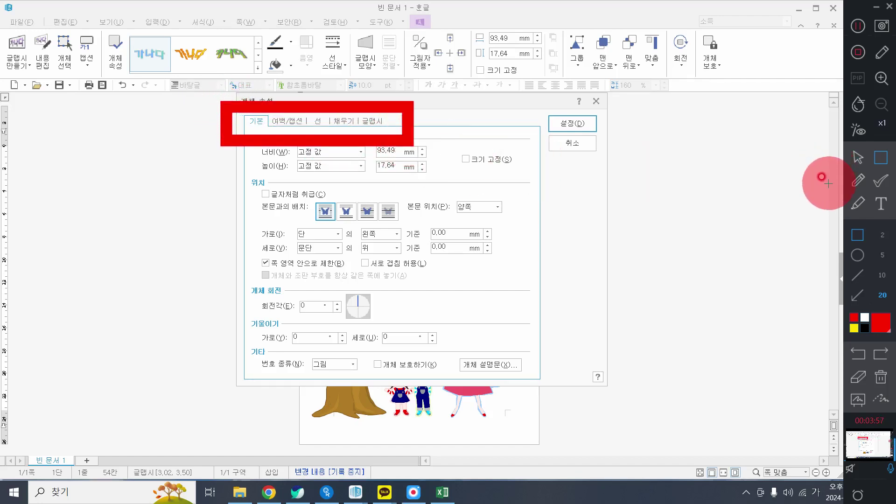
pyautogui.click(858, 157)
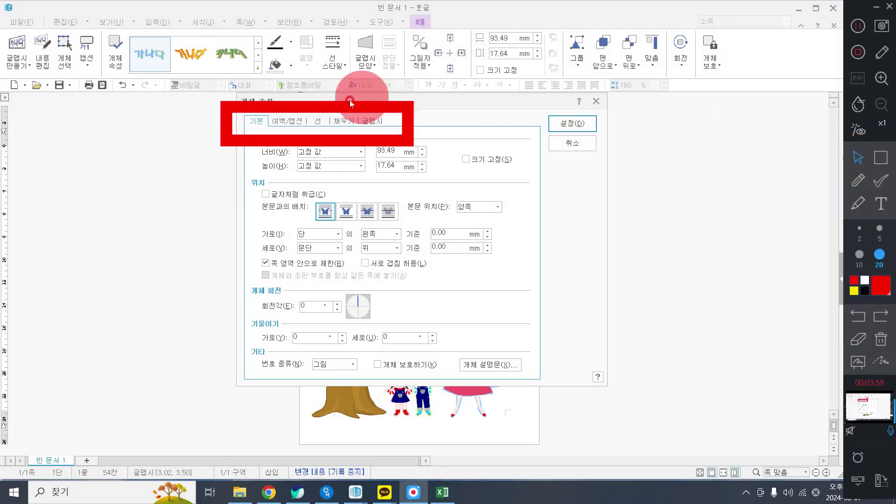
# Show the 글맵시 settings in the WordArt title's object properties.
pyautogui.click(373, 122)
pyautogui.click(373, 122)
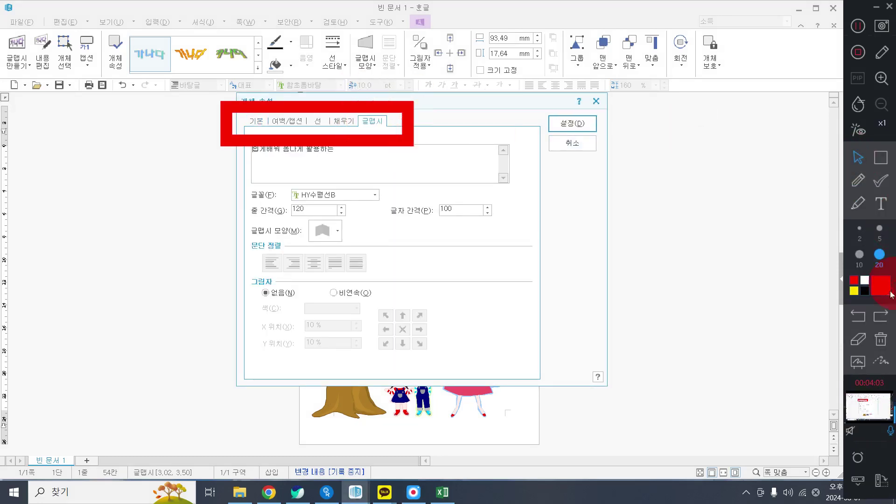
pyautogui.click(877, 337)
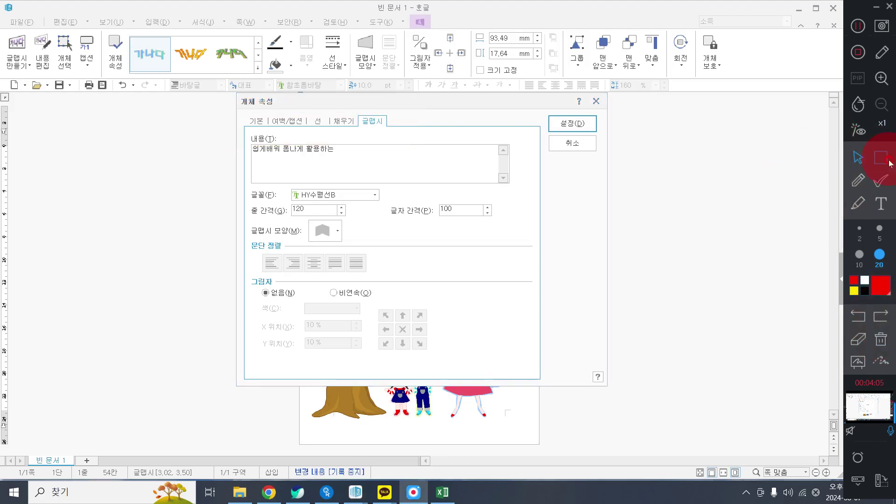
pyautogui.click(881, 158)
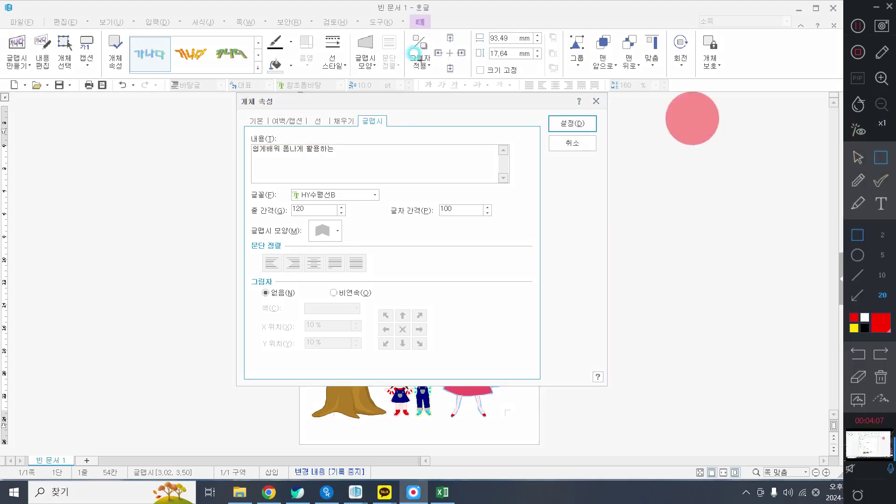
pyautogui.moveTo(256, 56)
pyautogui.mouseDown()
pyautogui.moveTo(426, 94)
pyautogui.moveTo(444, 110)
pyautogui.mouseUp()
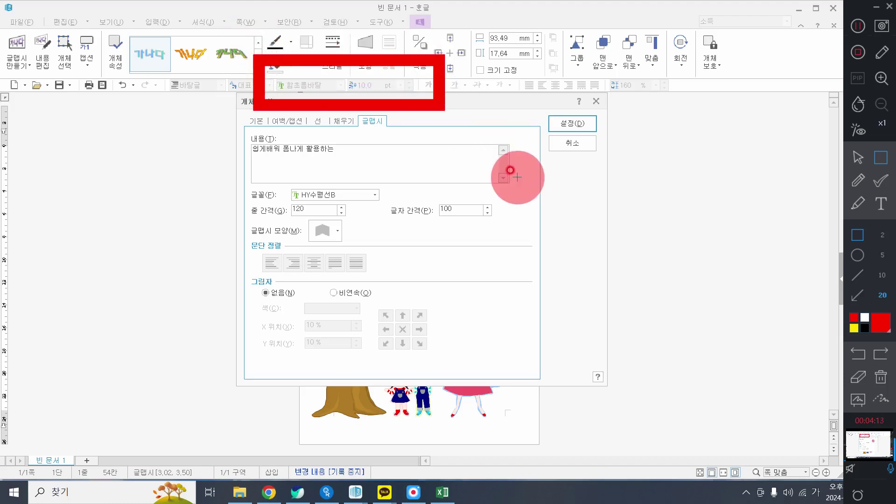
pyautogui.moveTo(224, 83)
pyautogui.mouseDown()
pyautogui.moveTo(378, 154)
pyautogui.moveTo(608, 387)
pyautogui.mouseUp()
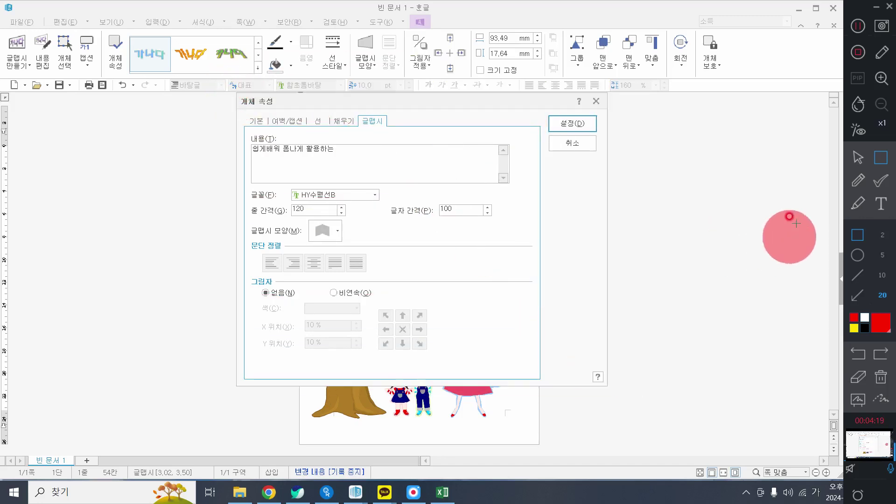
pyautogui.click(852, 160)
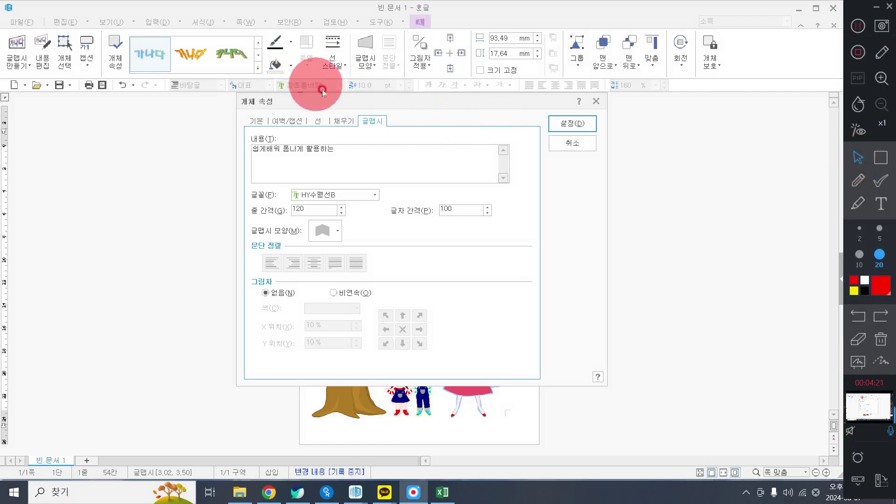
# Examine the fonts offered for the WordArt title, from 가는안상수체 through the 양재, 한컴, 함초롬 and HY families.
pyautogui.click(324, 195)
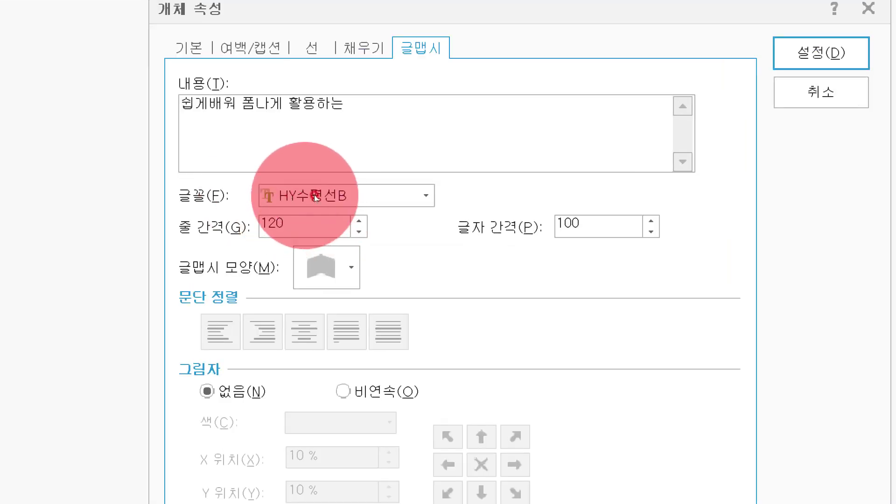
pyautogui.click(314, 195)
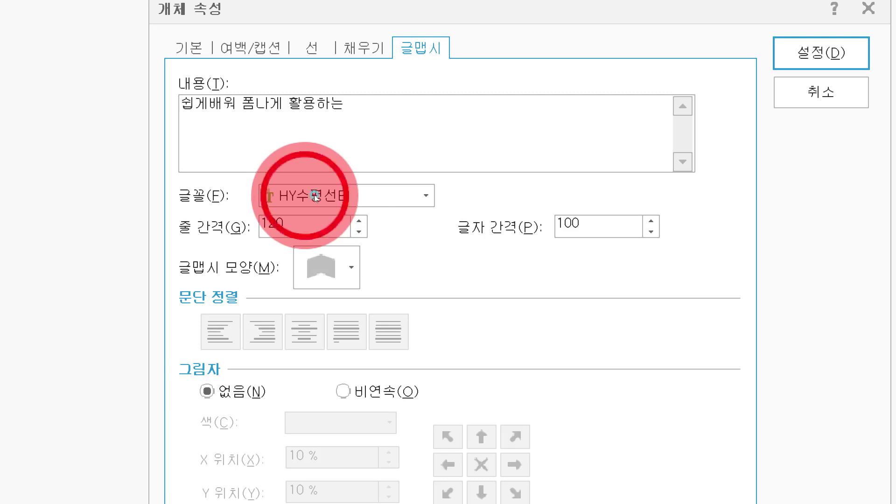
pyautogui.scroll(20, 332, 257)
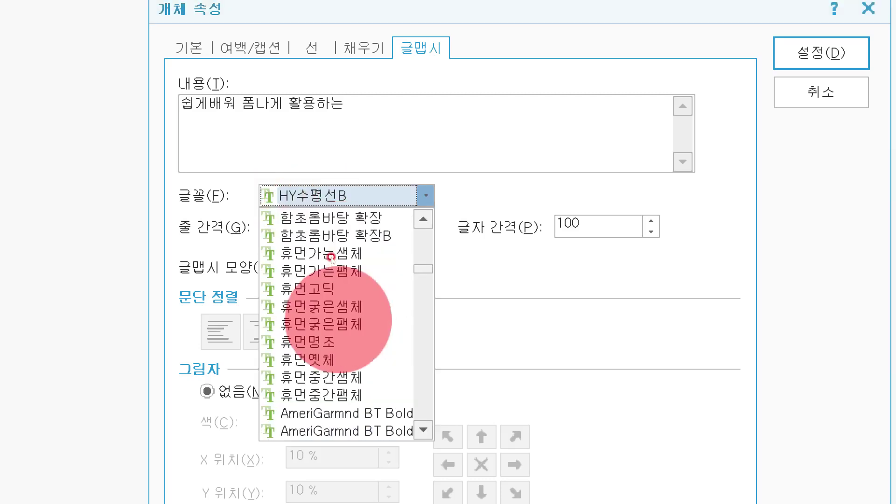
pyautogui.scroll(7, 332, 258)
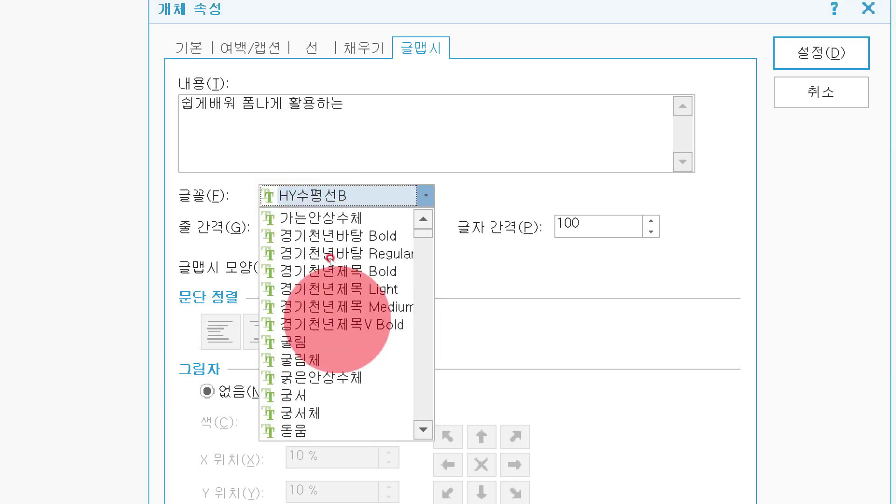
pyautogui.scroll(-13, 317, 254)
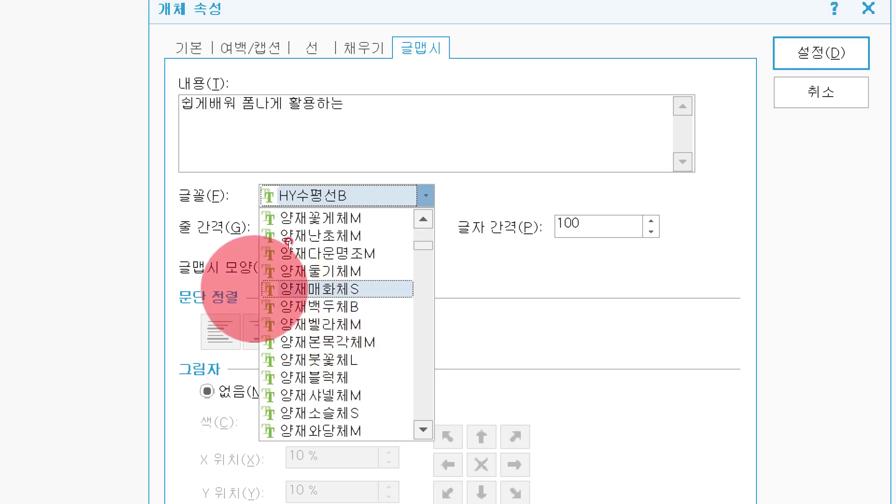
pyautogui.scroll(-15, 308, 233)
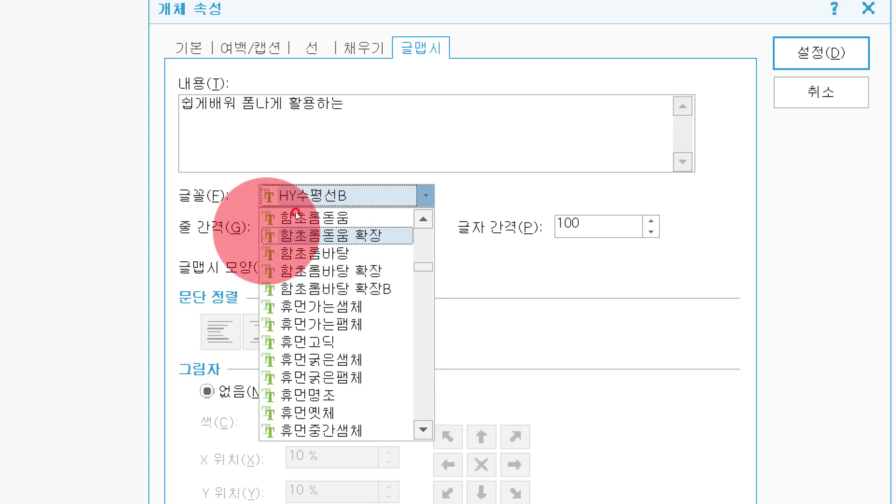
pyautogui.scroll(-8, 295, 212)
pyautogui.scroll(-13, 325, 291)
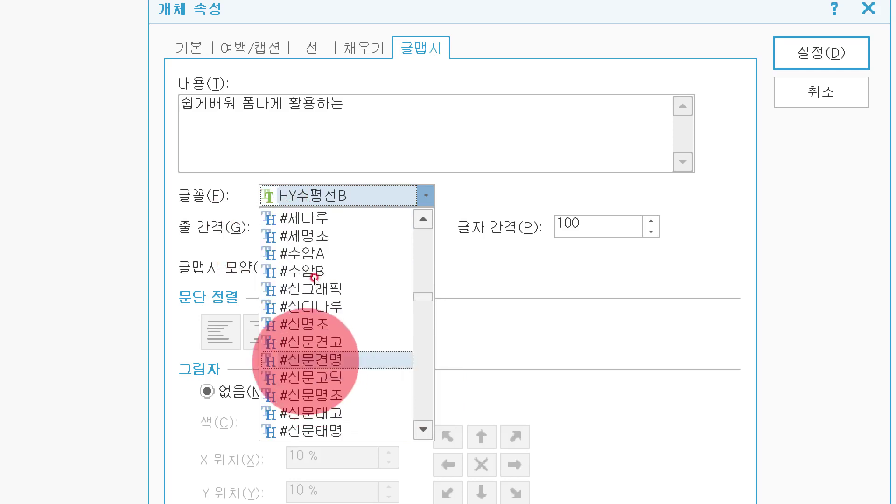
pyautogui.scroll(9, 333, 285)
pyautogui.scroll(15, 333, 285)
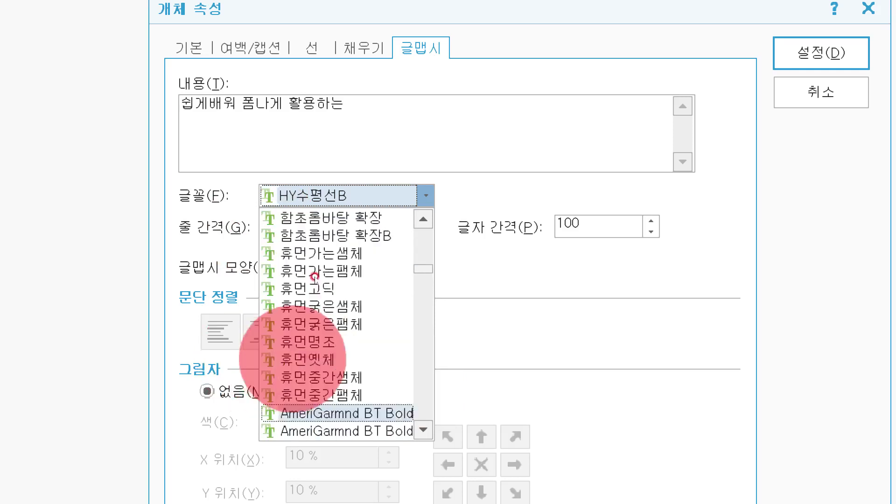
pyautogui.scroll(15, 328, 273)
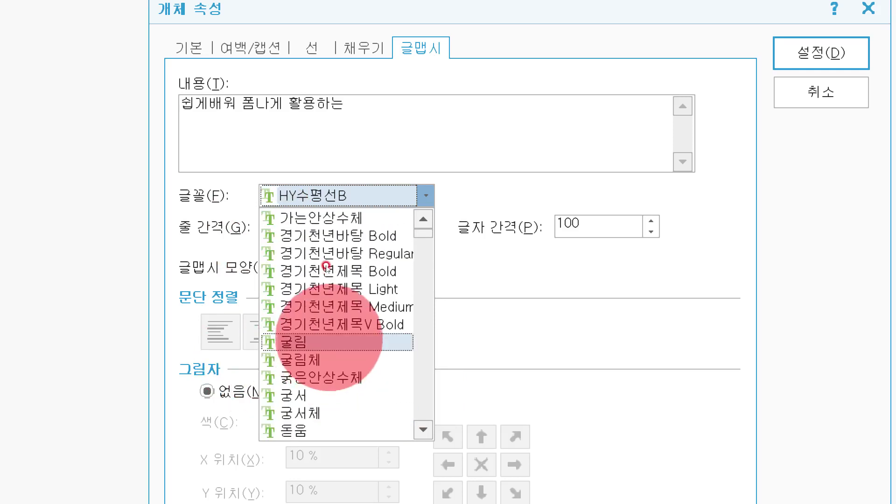
pyautogui.scroll(-14, 320, 256)
pyautogui.scroll(14, 318, 235)
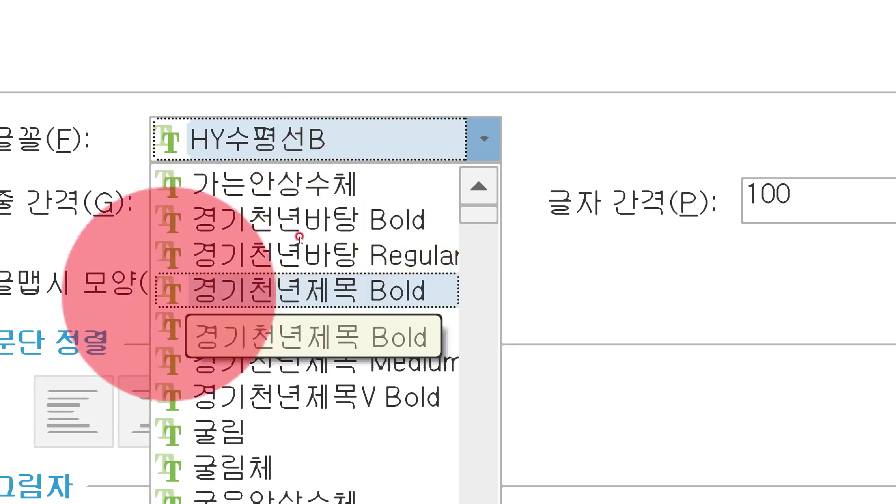
pyautogui.scroll(-15, 332, 228)
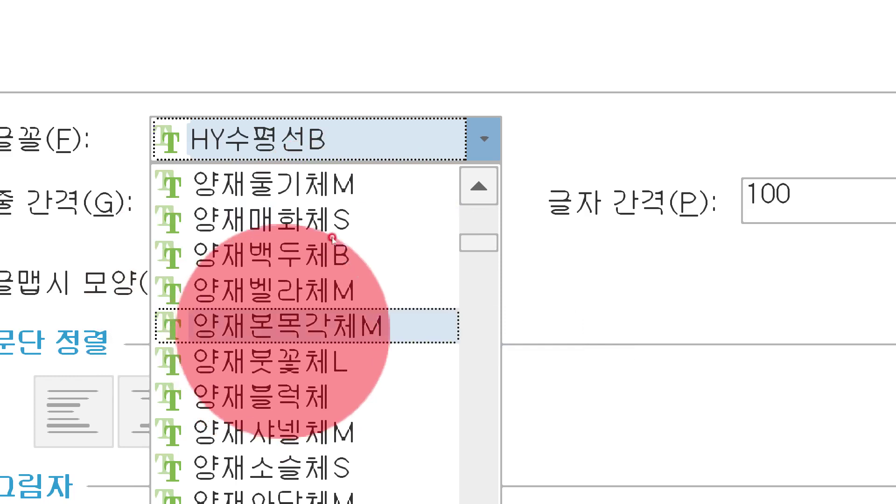
pyautogui.scroll(-1, 332, 224)
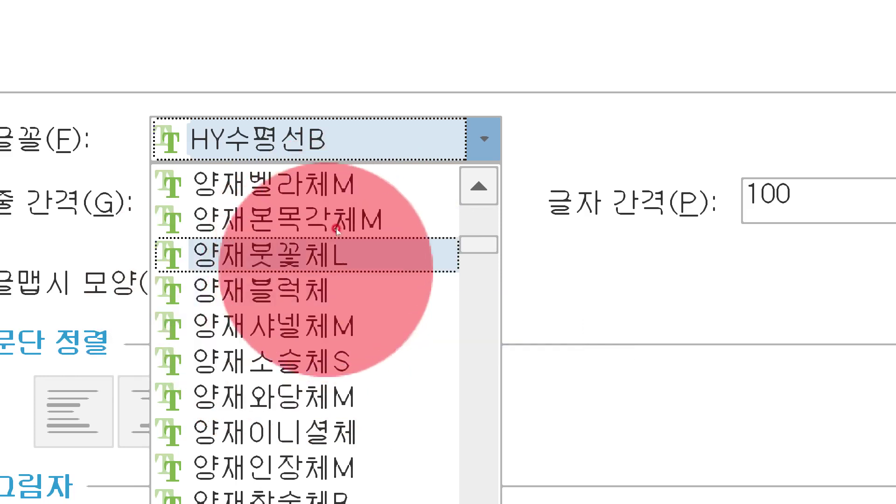
pyautogui.scroll(-10, 333, 233)
pyautogui.scroll(1, 329, 218)
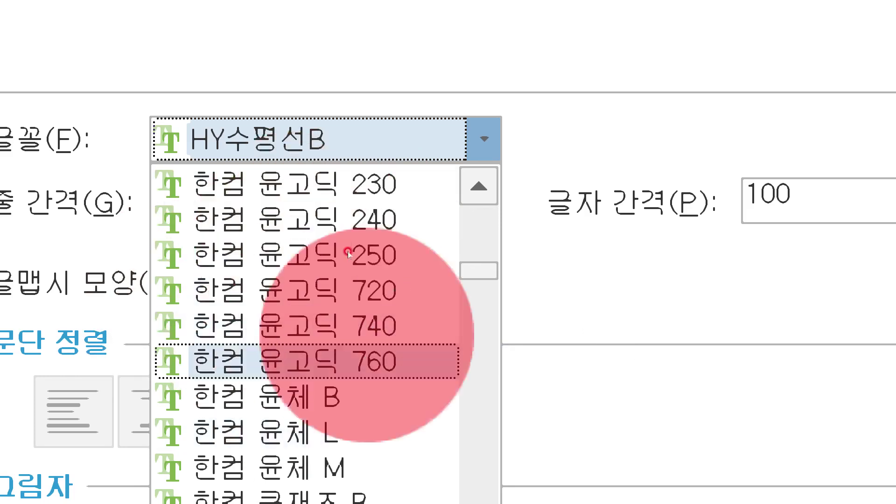
pyautogui.scroll(-4, 337, 222)
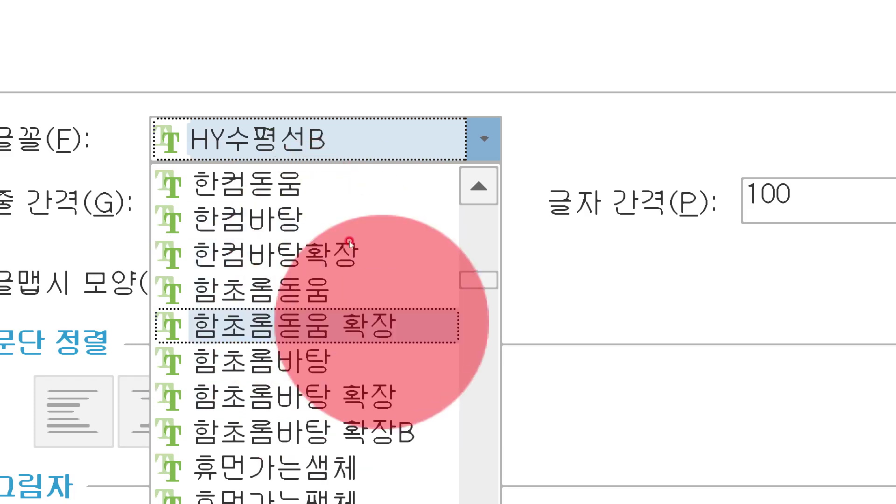
pyautogui.scroll(-9, 350, 243)
pyautogui.scroll(9, 317, 231)
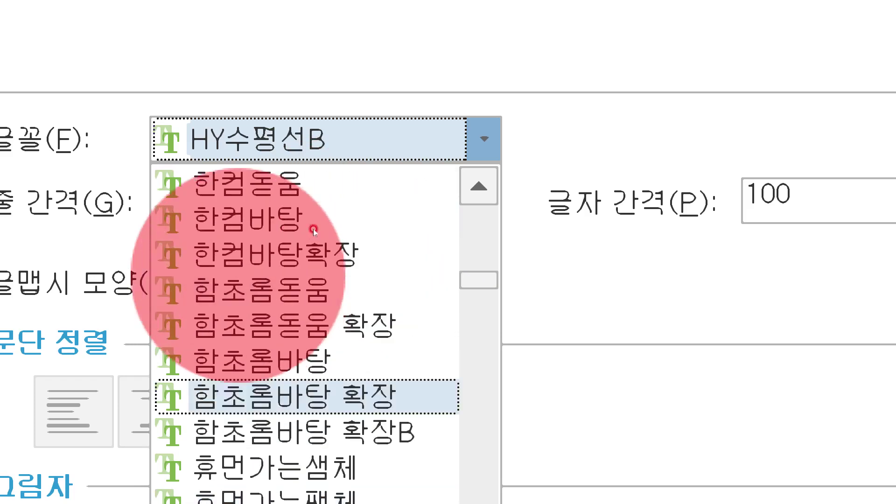
pyautogui.scroll(-12, 313, 229)
pyautogui.scroll(4, 317, 234)
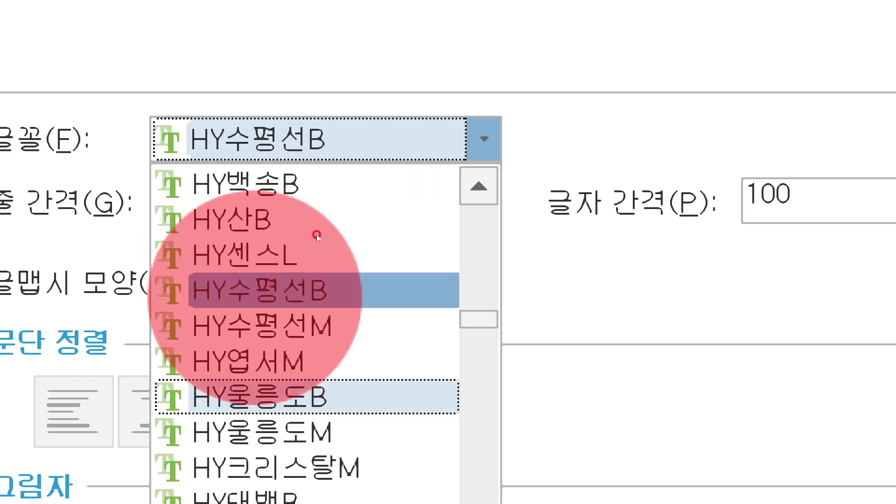
pyautogui.scroll(-2, 317, 241)
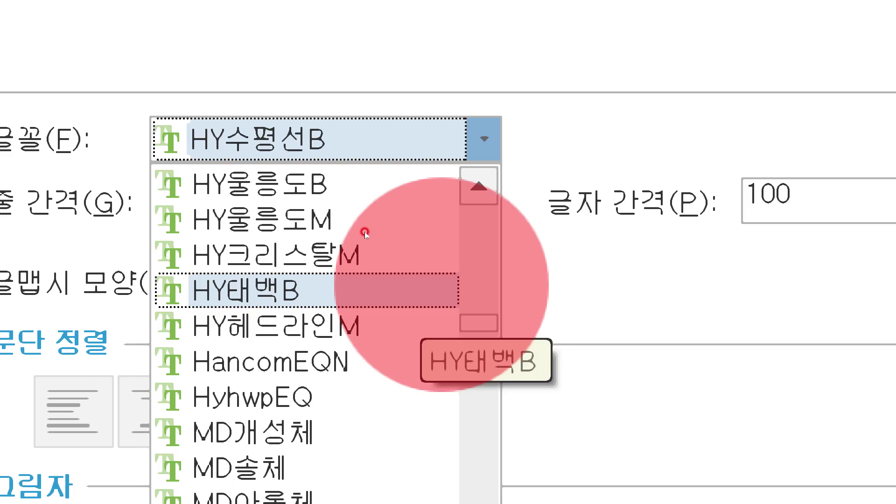
# Set the WordArt title's font to 안성탕면체 Bold and close the screen magnifier.
pyautogui.scroll(20, 326, 225)
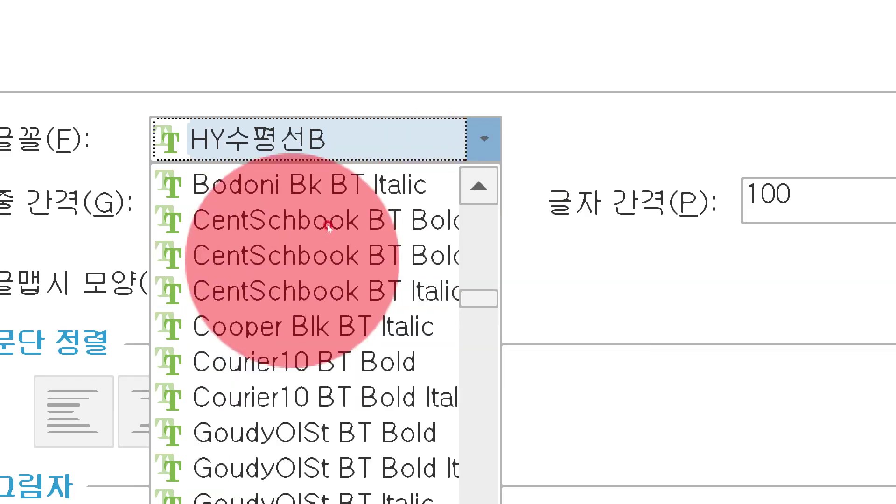
pyautogui.scroll(20, 327, 225)
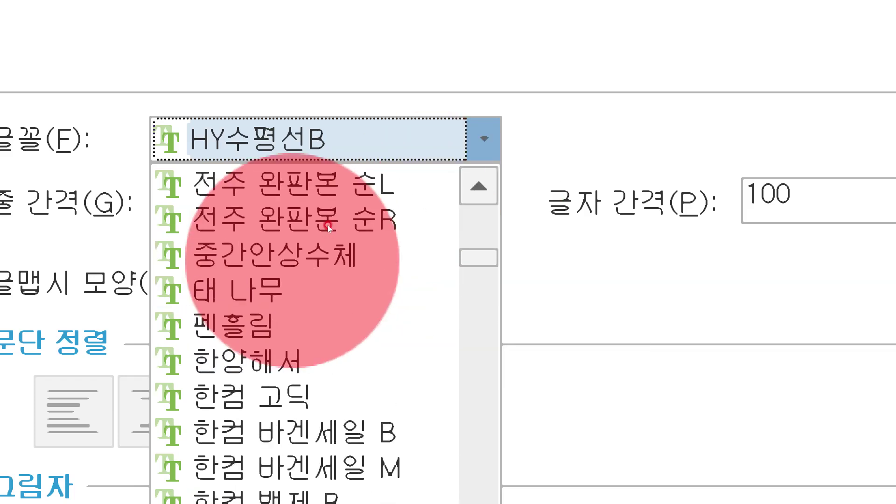
pyautogui.scroll(-20, 328, 225)
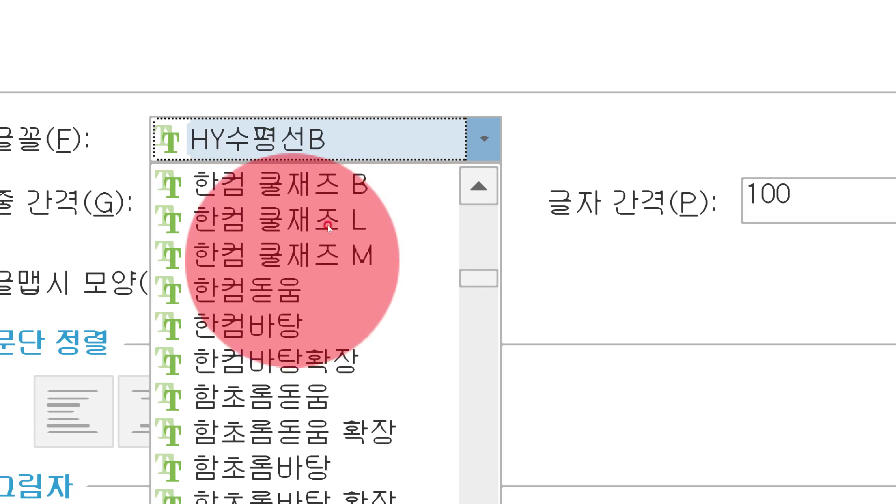
pyautogui.scroll(-20, 328, 225)
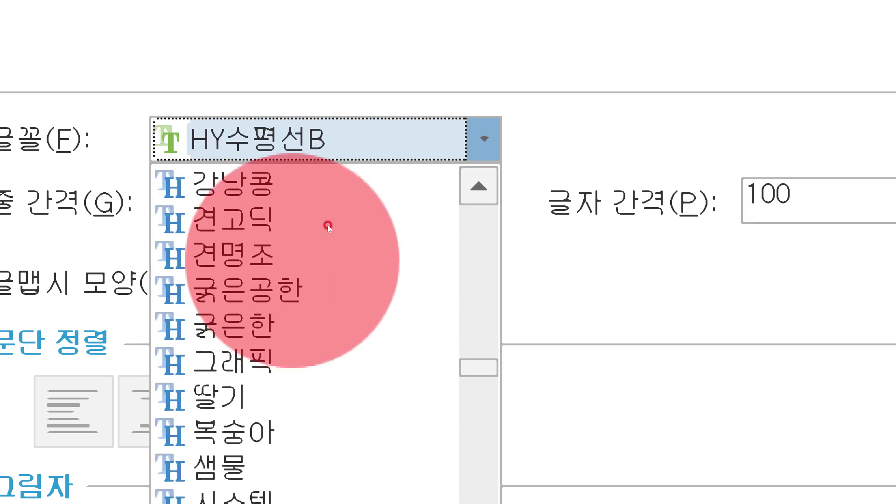
pyautogui.scroll(-20, 327, 225)
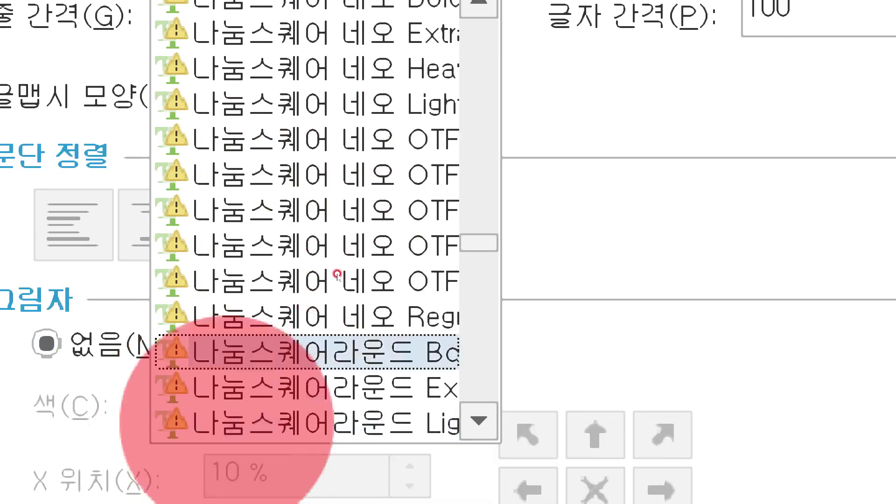
pyautogui.scroll(-3, 343, 248)
pyautogui.scroll(2, 337, 245)
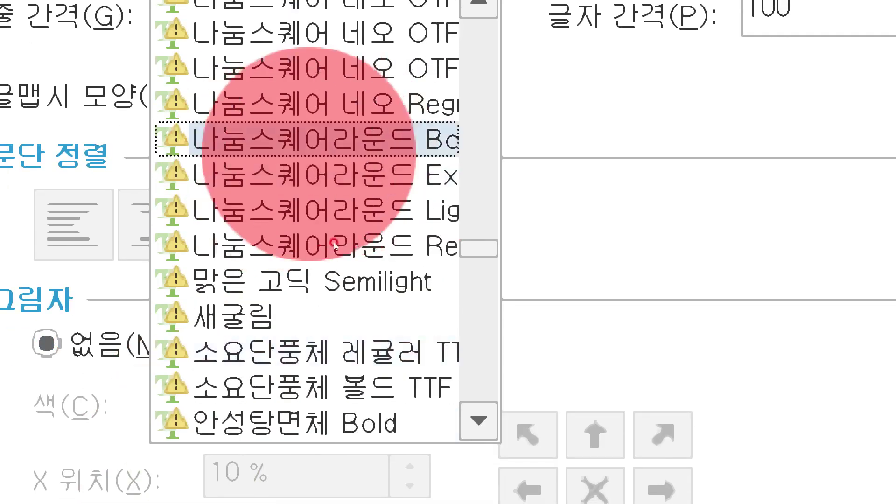
pyautogui.scroll(-1, 345, 299)
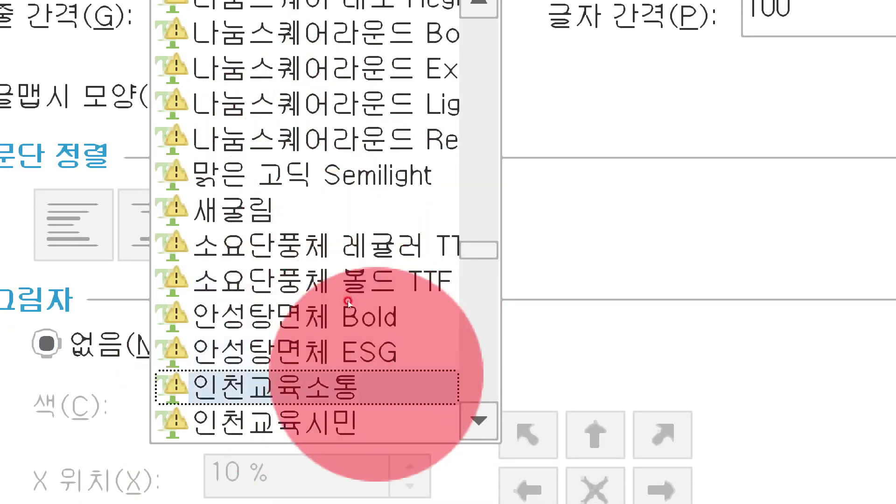
pyautogui.click(315, 290)
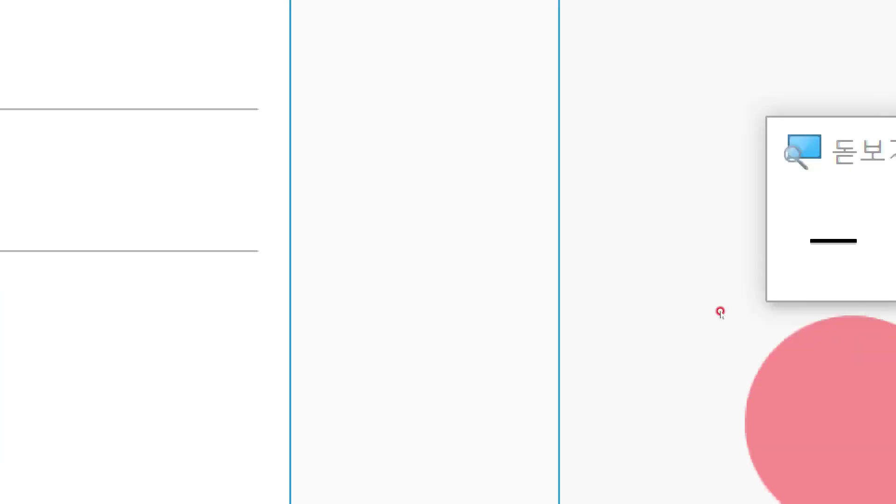
pyautogui.press('super+minus')
pyautogui.press('super+minus')
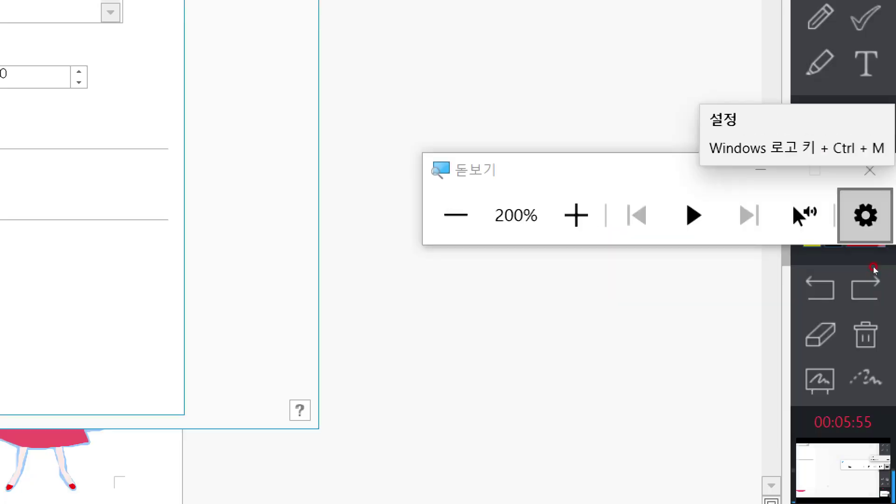
pyautogui.click(868, 170)
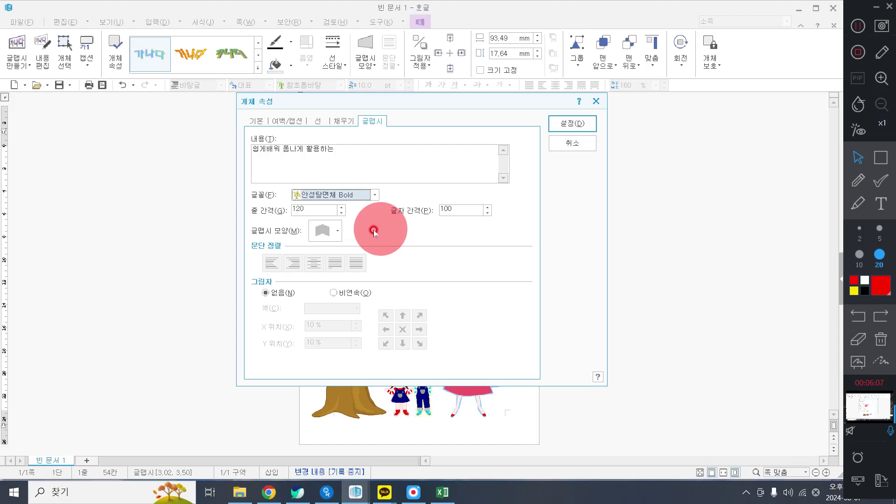
# Review the fonts listed around 안성탕면체 Bold and choose 안성탕면체 Bold again for the WordArt title.
pyautogui.click(368, 195)
pyautogui.scroll(-4, 358, 255)
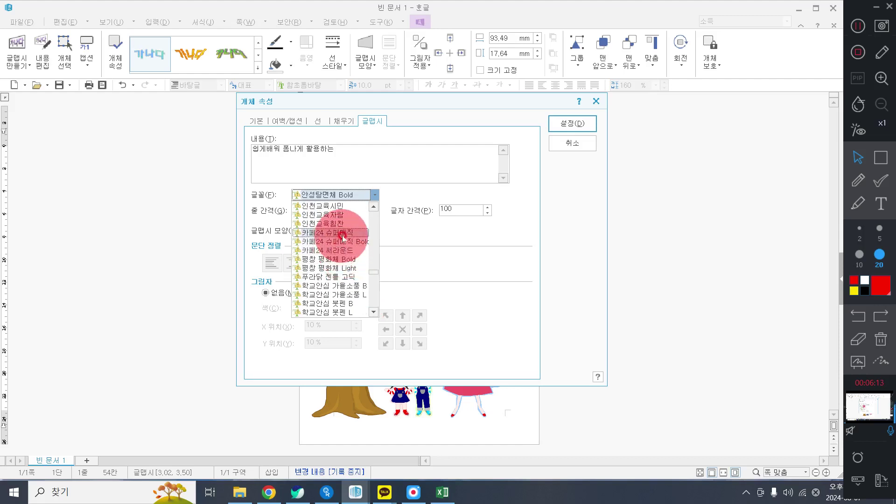
pyautogui.scroll(2, 344, 237)
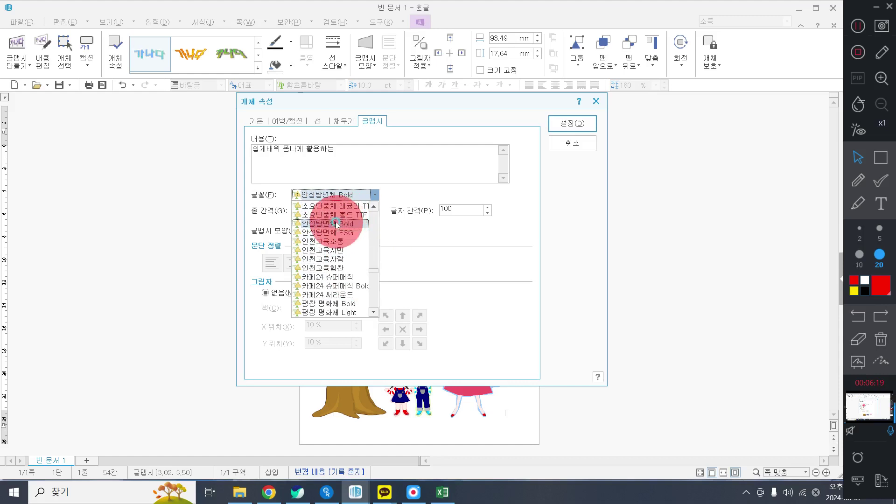
pyautogui.click(336, 224)
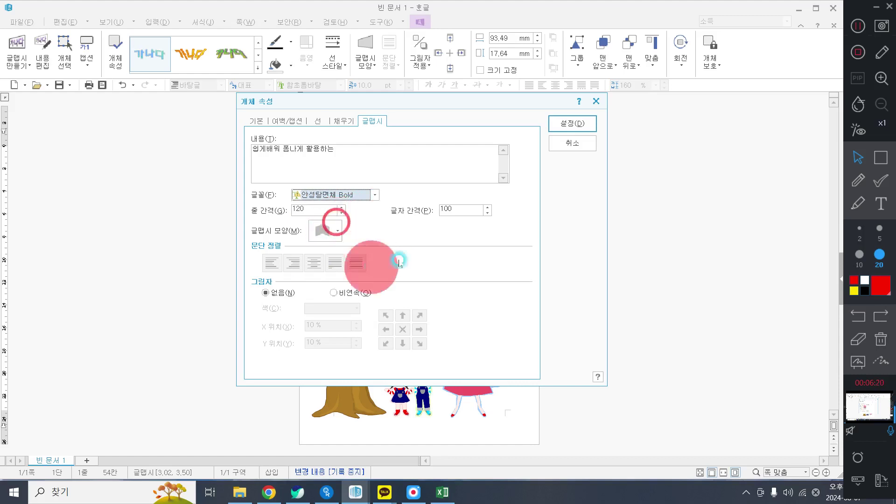
# Browse the WordArt title's font choices, including the a고딕, a시월구일 and 휴먼 families, and keep 안성탕면체 Bold.
pyautogui.click(366, 196)
pyautogui.click(365, 197)
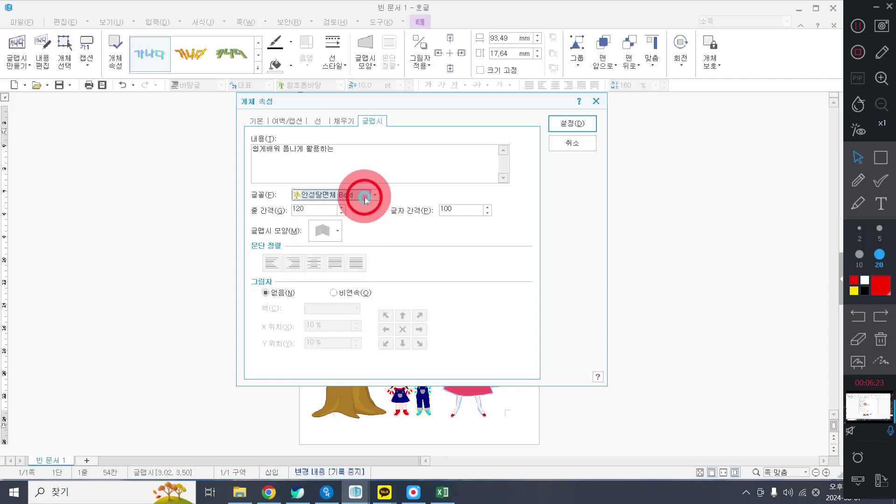
pyautogui.click(362, 196)
pyautogui.scroll(-5, 356, 261)
pyautogui.scroll(-10, 357, 269)
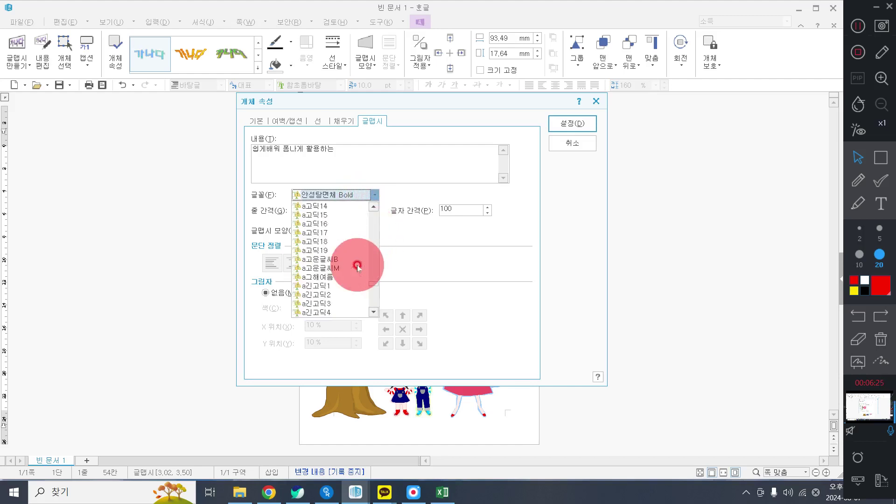
pyautogui.scroll(-6, 344, 260)
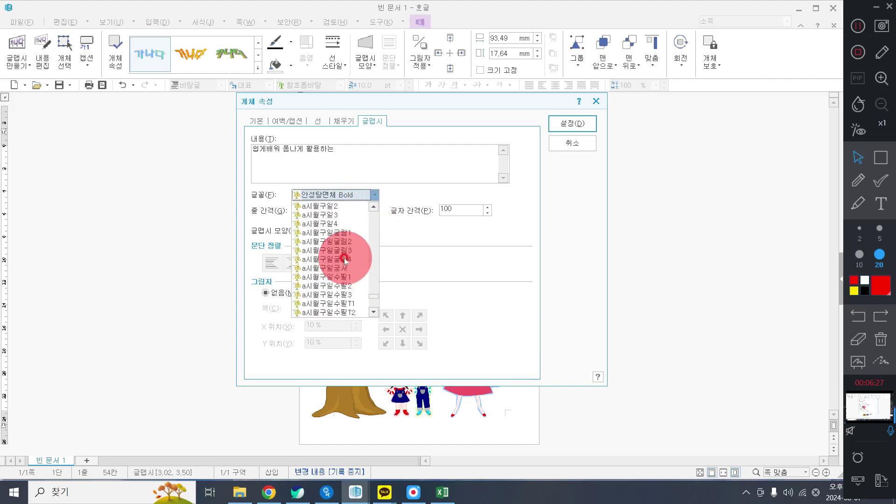
pyautogui.scroll(15, 337, 250)
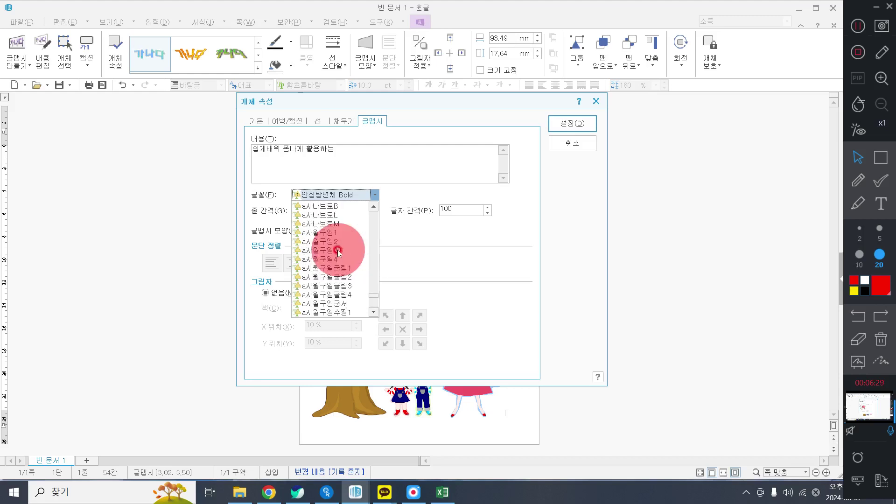
pyautogui.scroll(10, 368, 260)
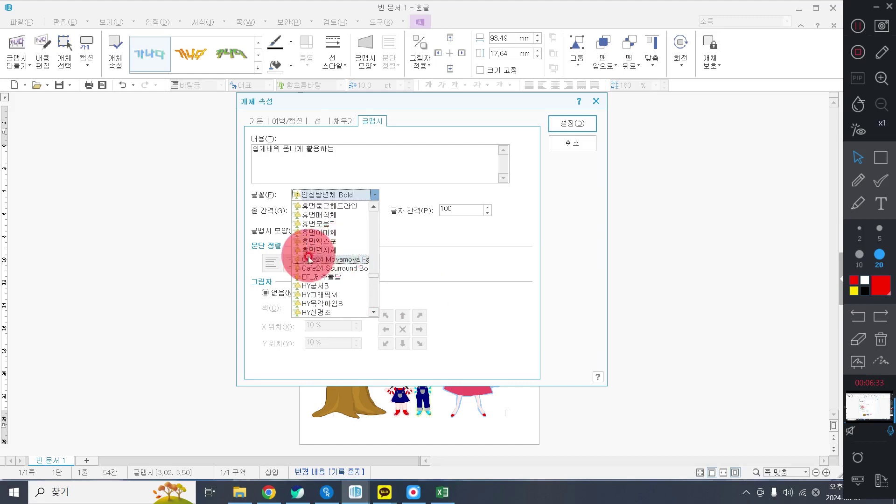
pyautogui.scroll(5, 344, 255)
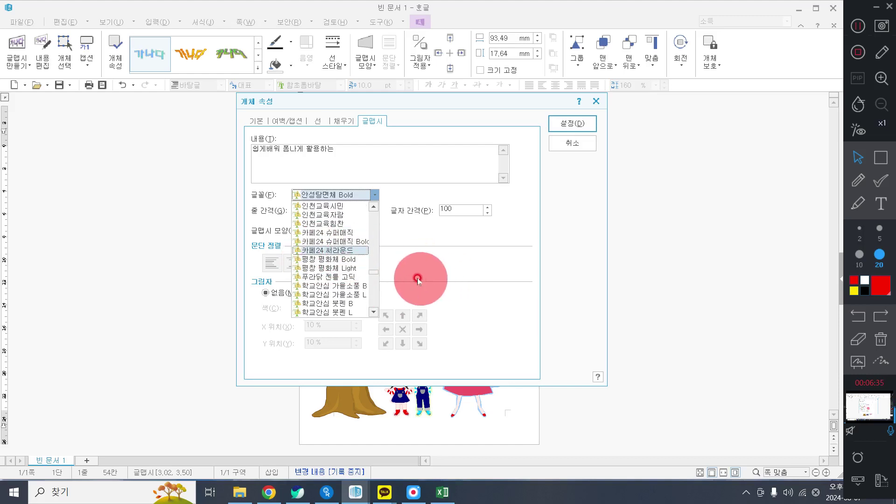
pyautogui.scroll(1, 347, 242)
pyautogui.scroll(2, 354, 250)
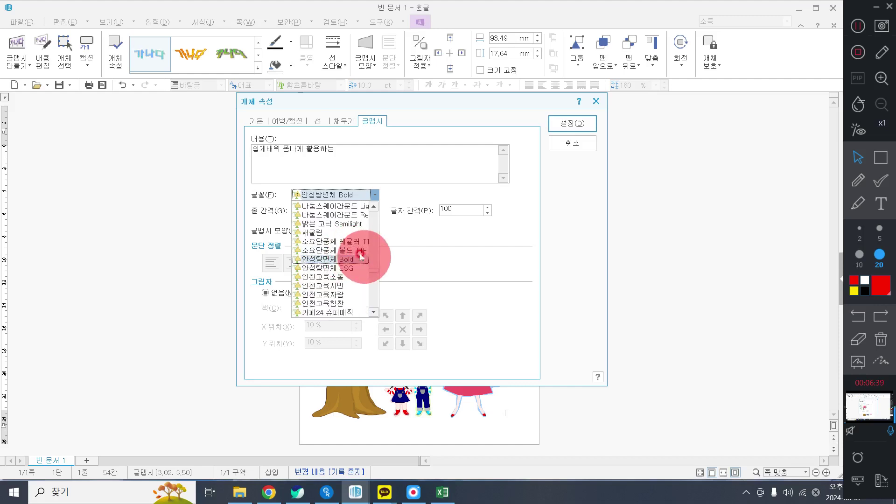
pyautogui.click(337, 259)
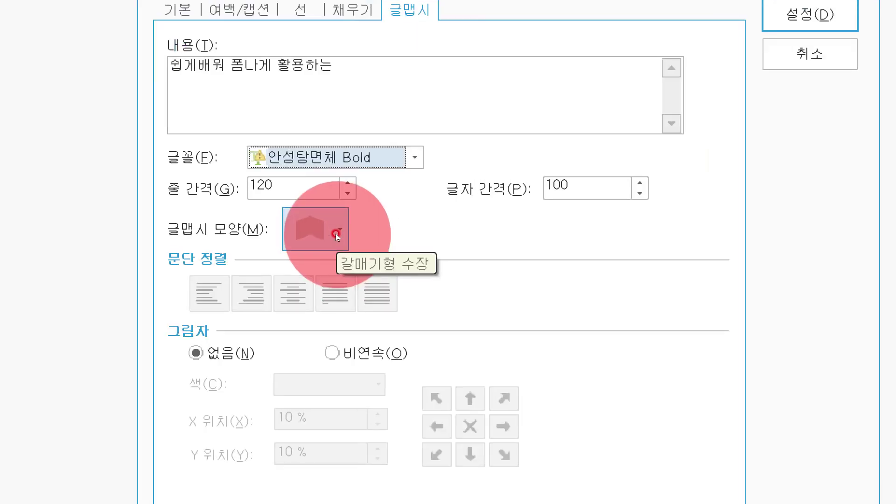
# Change the title's 글맵시 shape to 직사각형, close the screen magnifier and apply the object properties.
pyautogui.click(336, 233)
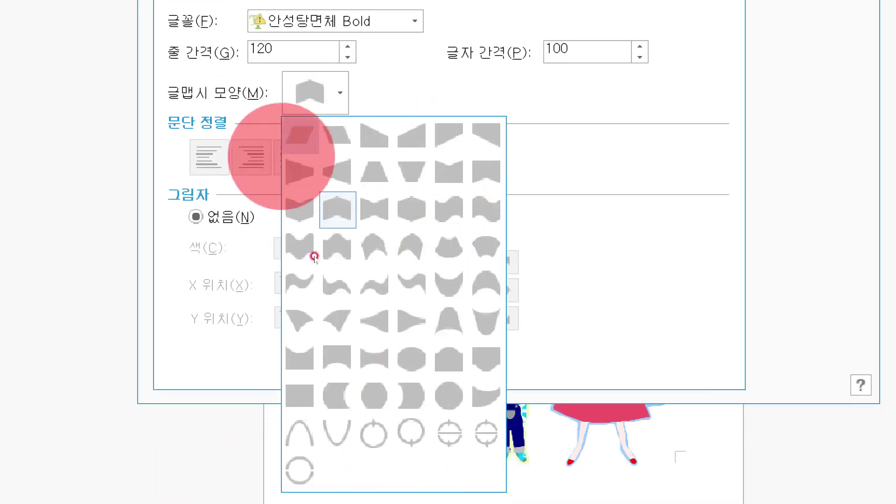
pyautogui.click(328, 233)
pyautogui.click(329, 234)
pyautogui.click(323, 98)
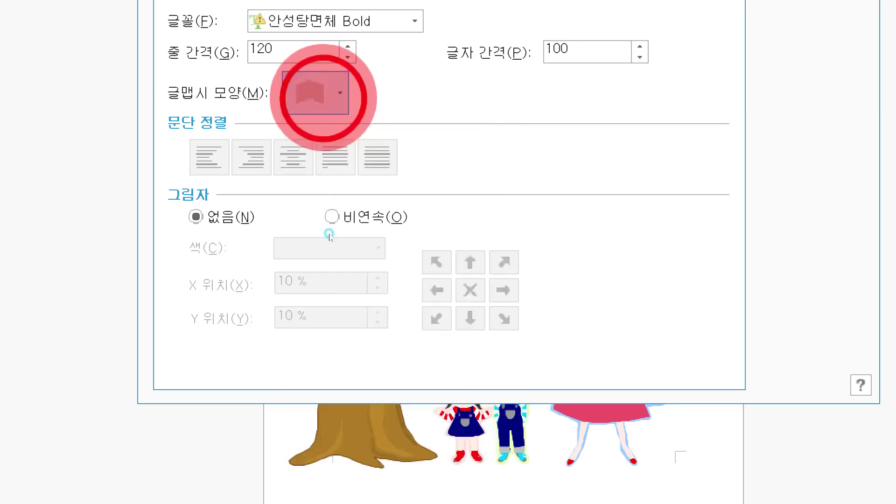
pyautogui.click(323, 97)
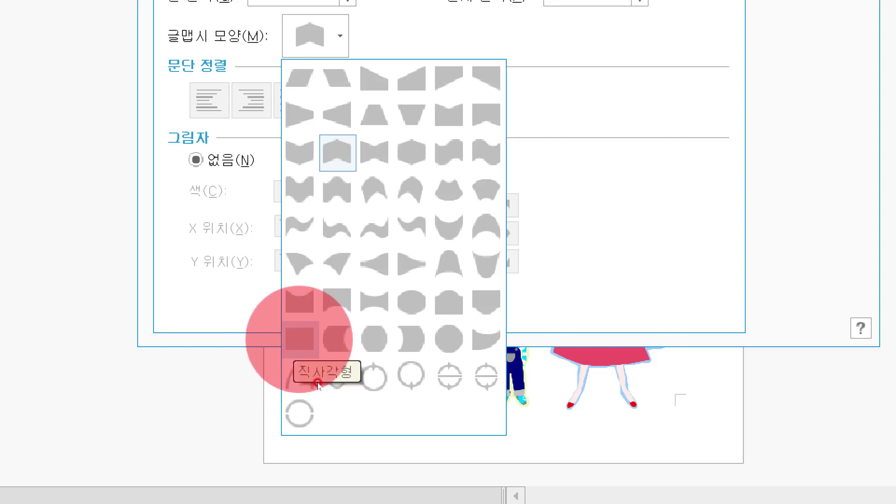
pyautogui.click(300, 338)
pyautogui.press('super+plus')
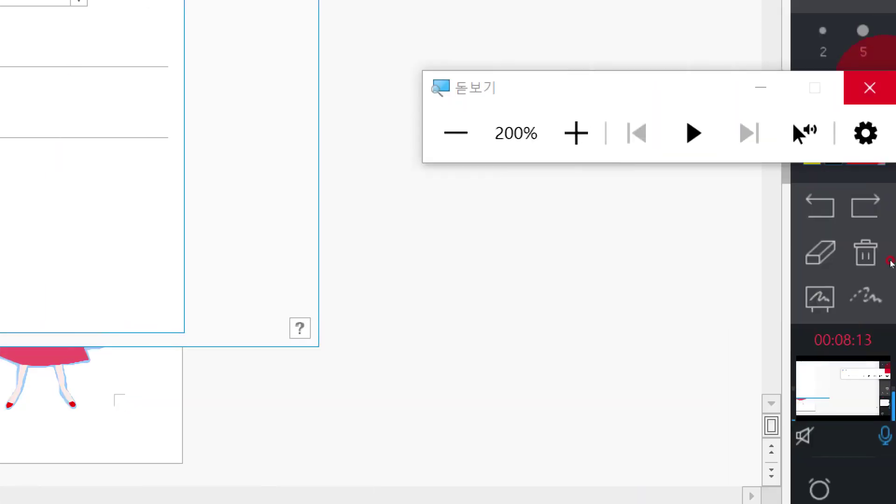
pyautogui.press('super+Escape')
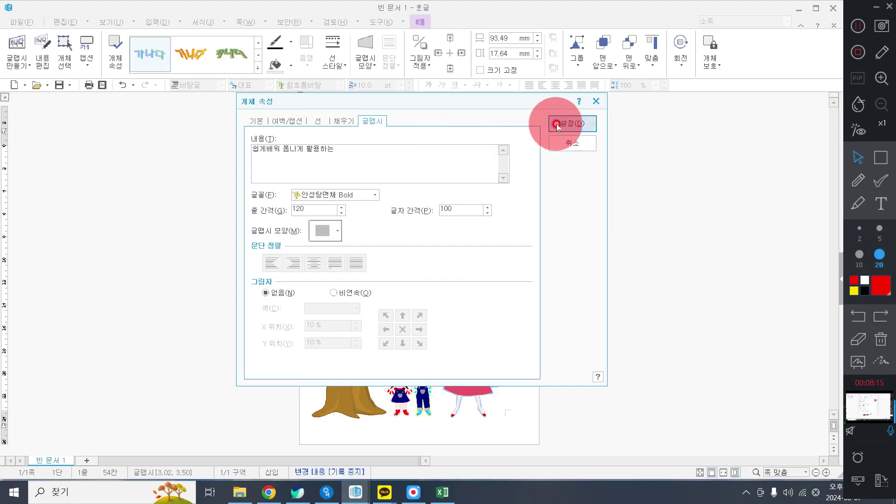
pyautogui.click(573, 123)
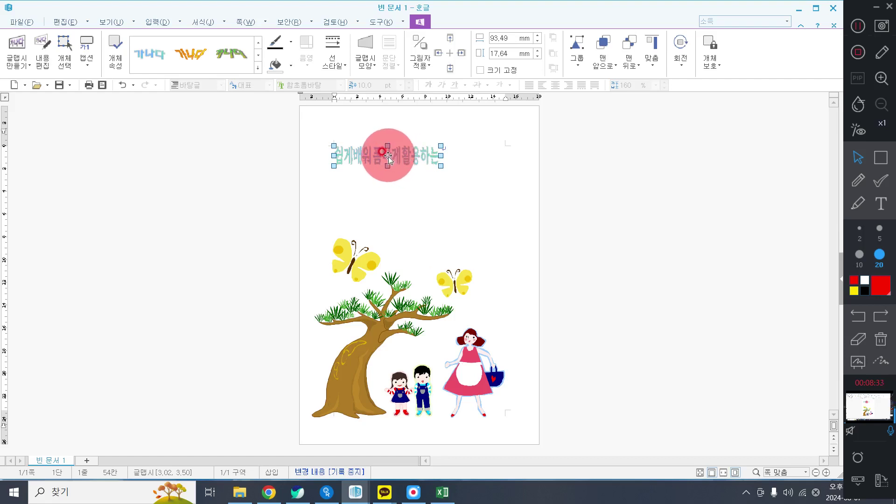
pyautogui.doubleClick(388, 158)
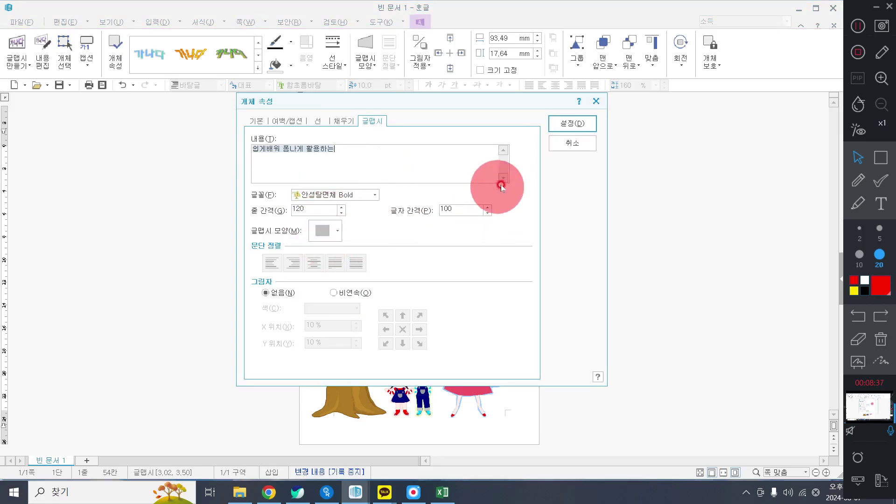
pyautogui.click(567, 125)
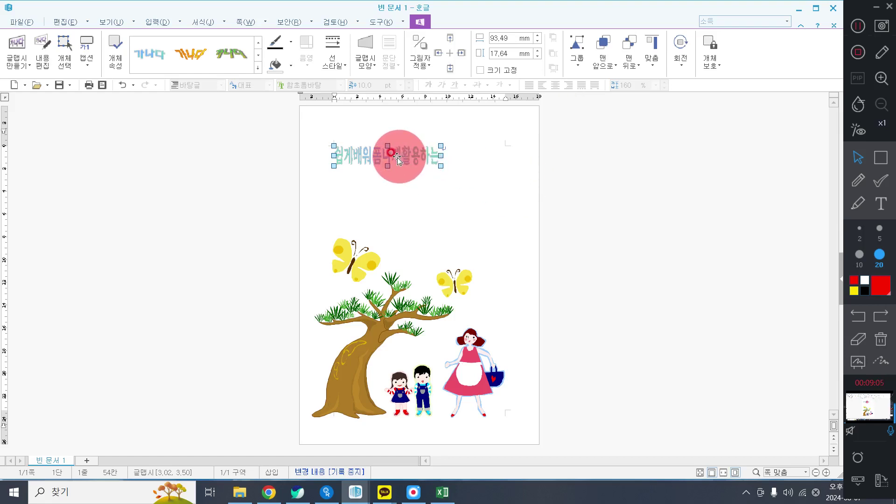
# Move the WordArt title horizontally to the middle of the page, keeping it near the top above the illustration.
pyautogui.moveTo(395, 159); pyautogui.dragTo(431, 143)
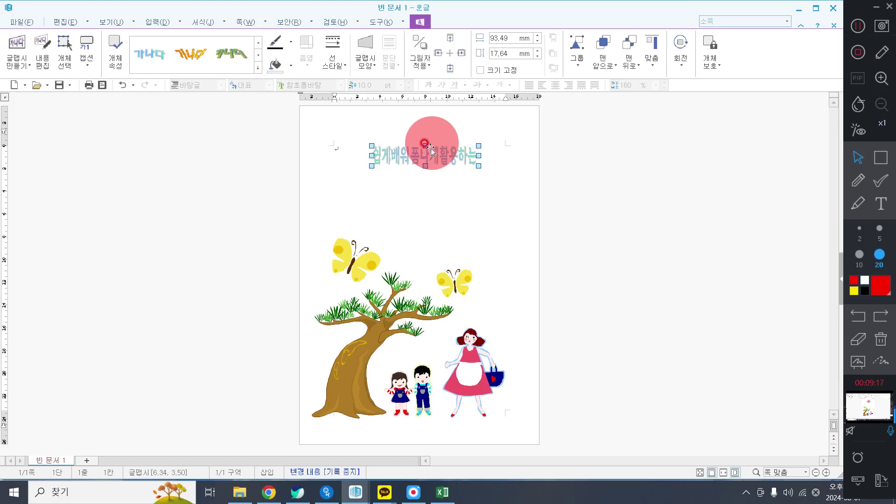
pyautogui.moveTo(433, 155); pyautogui.dragTo(430, 157)
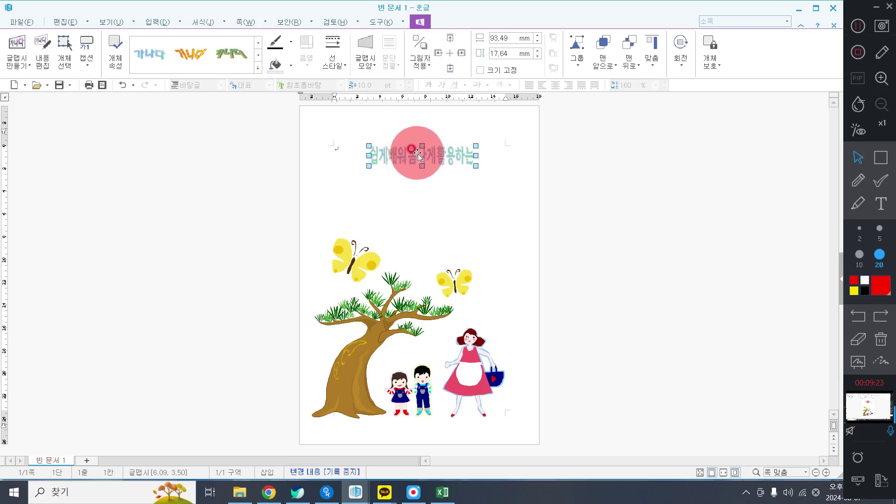
pyautogui.moveTo(428, 160); pyautogui.dragTo(424, 161)
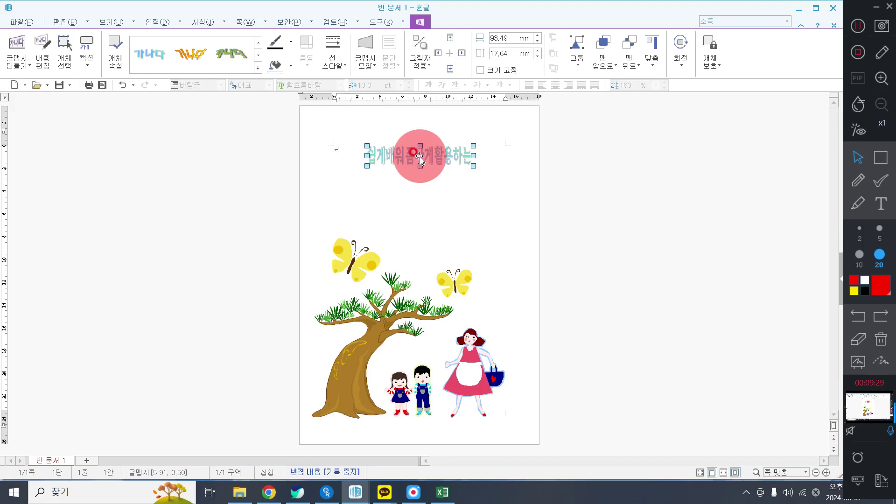
pyautogui.moveTo(420, 159); pyautogui.dragTo(421, 156)
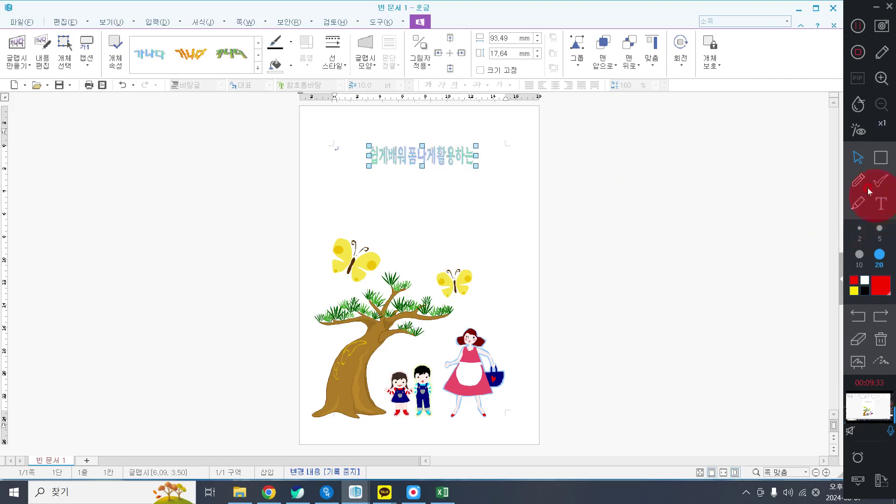
pyautogui.click(853, 181)
pyautogui.moveTo(624, 172)
pyautogui.mouseDown()
pyautogui.moveTo(594, 216)
pyautogui.moveTo(696, 214)
pyautogui.mouseUp()
pyautogui.moveTo(599, 179)
pyautogui.mouseDown()
pyautogui.moveTo(614, 160)
pyautogui.moveTo(705, 208)
pyautogui.moveTo(688, 241)
pyautogui.moveTo(648, 265)
pyautogui.mouseUp()
pyautogui.moveTo(609, 194)
pyautogui.mouseDown()
pyautogui.moveTo(586, 205)
pyautogui.moveTo(601, 228)
pyautogui.moveTo(618, 232)
pyautogui.mouseUp()
pyautogui.click(881, 339)
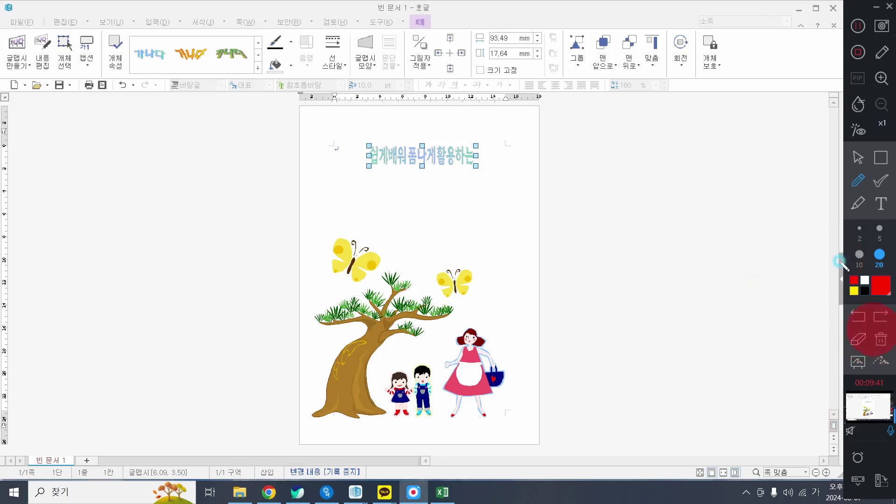
# Nudge the WordArt title slightly to the left to fine-tune its centring above the illustration.
pyautogui.click(857, 157)
pyautogui.moveTo(413, 156); pyautogui.dragTo(418, 159)
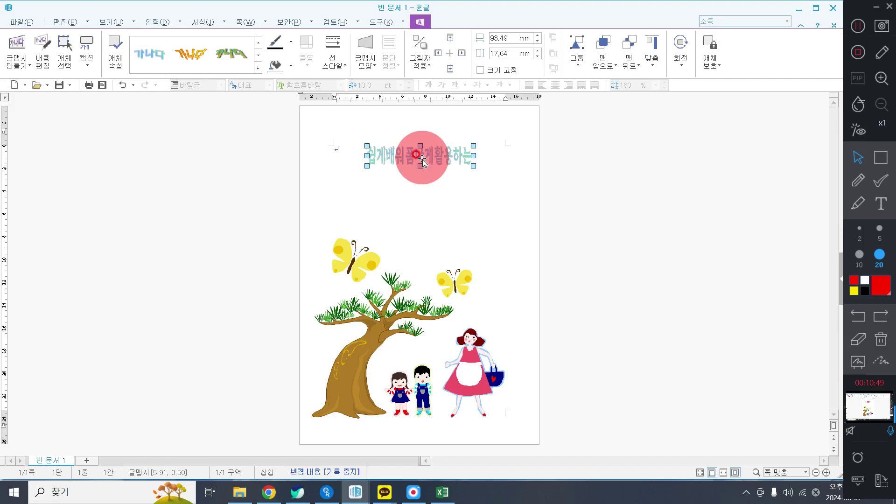
pyautogui.click(880, 157)
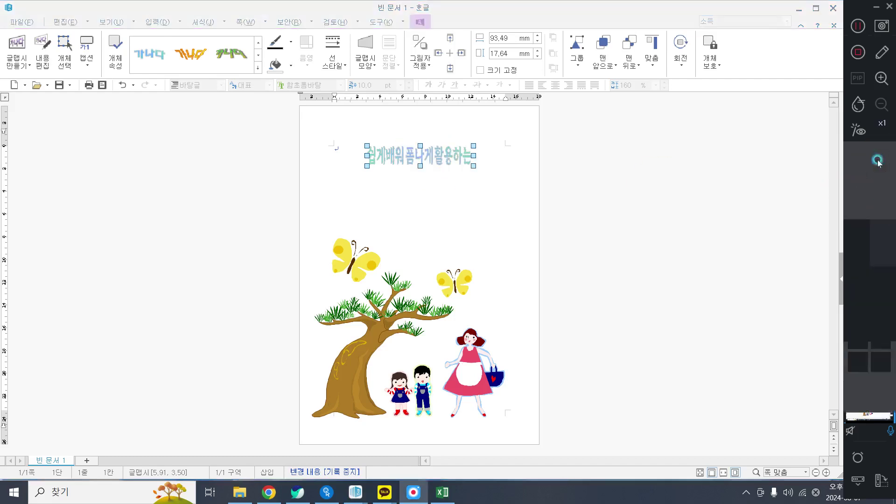
pyautogui.moveTo(350, 181)
pyautogui.mouseDown()
pyautogui.moveTo(501, 238)
pyautogui.moveTo(490, 235)
pyautogui.mouseUp()
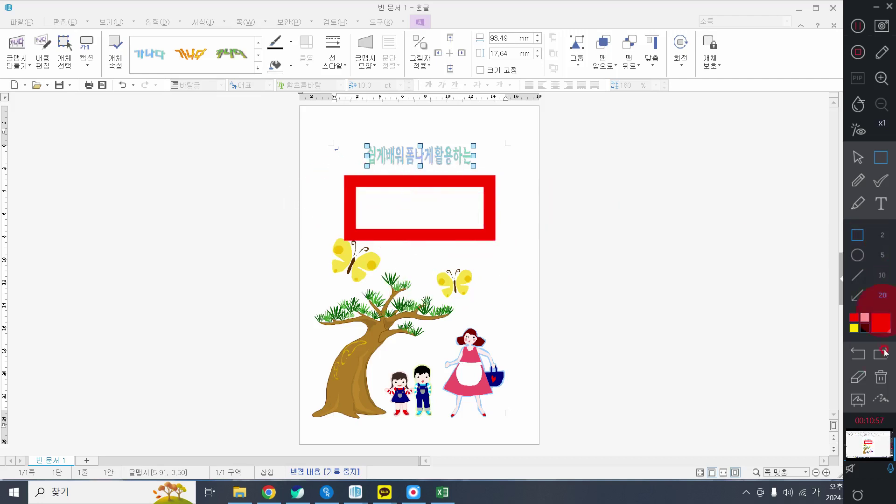
pyautogui.click(881, 371)
pyautogui.click(857, 157)
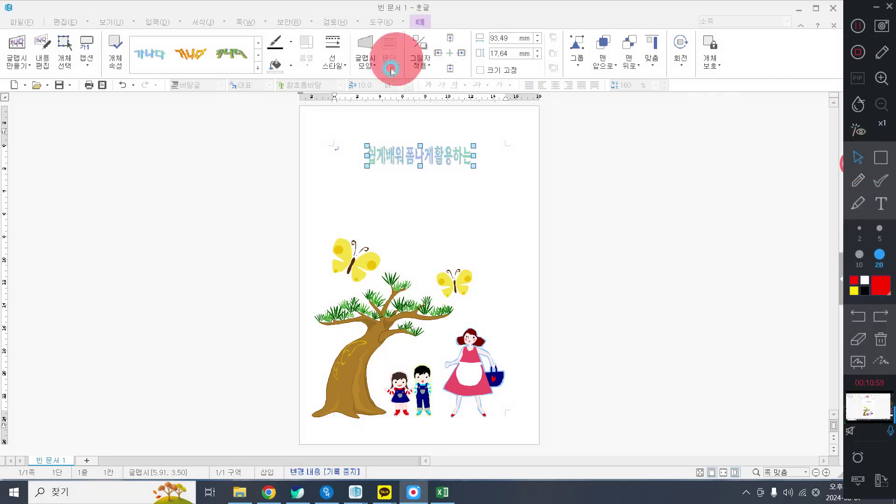
# Start a second 글맵시 object and enter 한글2016 as its content.
pyautogui.click(419, 22)
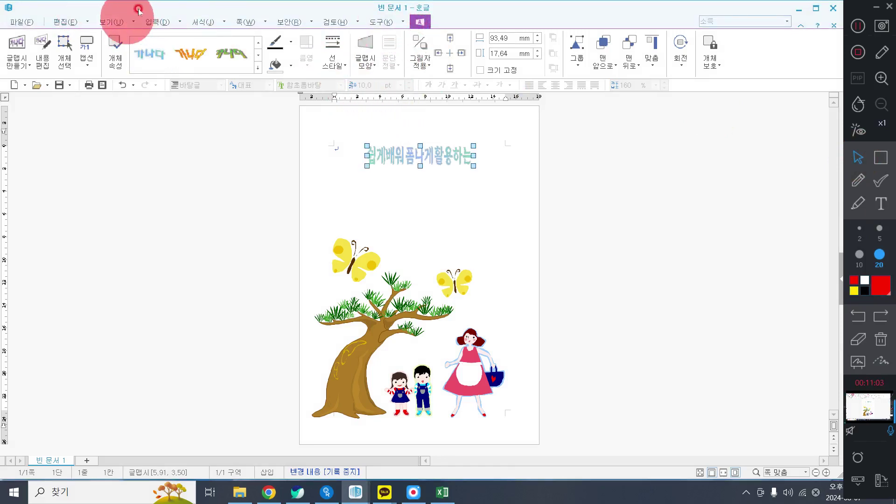
pyautogui.click(151, 22)
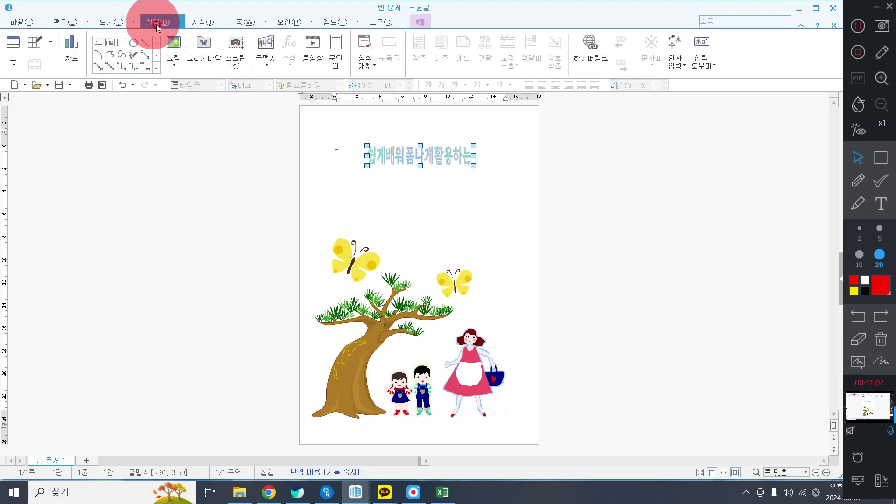
pyautogui.click(265, 43)
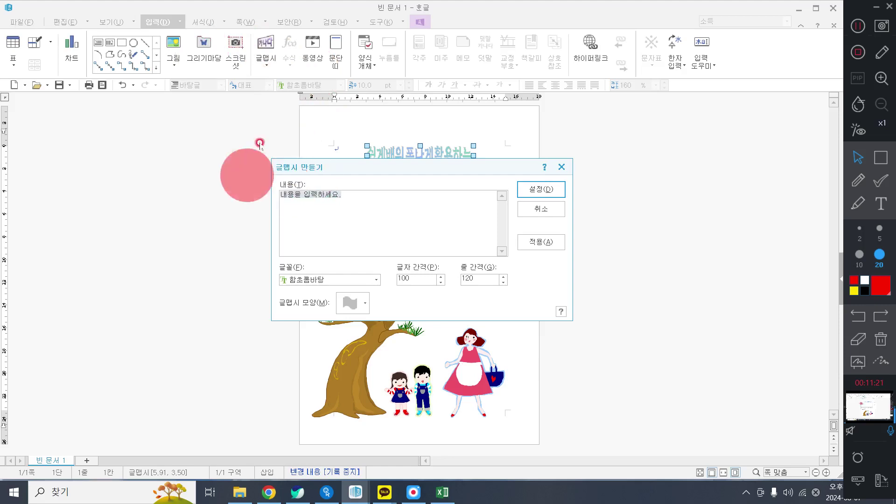
pyautogui.press('End')
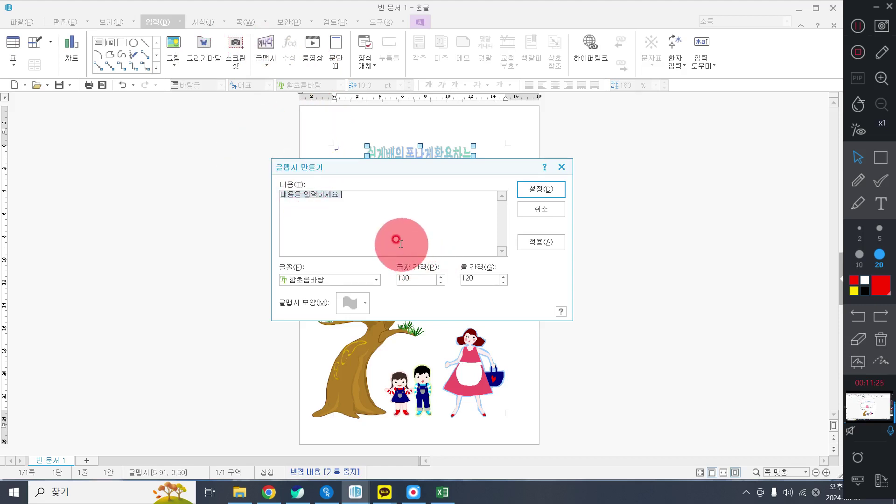
pyautogui.write('한글 ')
pyautogui.write('016')
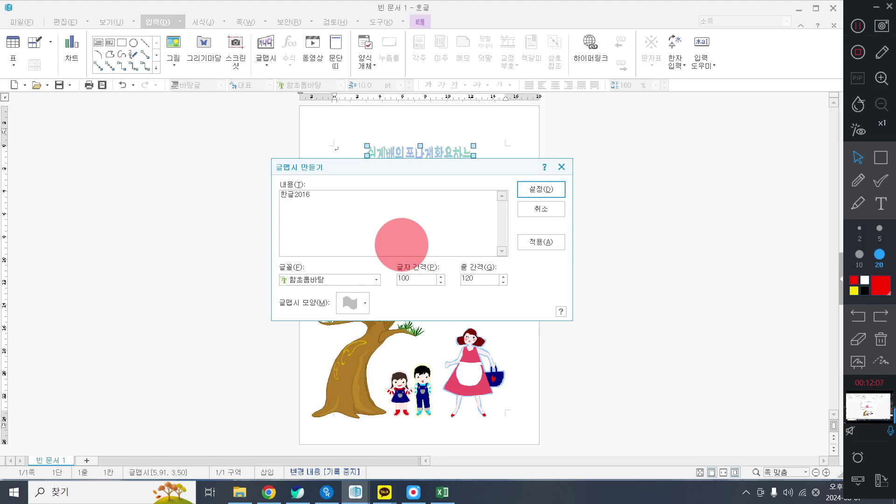
# Set the font of the new 한글2016 WordArt to 경기천년바탕 Bold.
pyautogui.scroll(5, 402, 244)
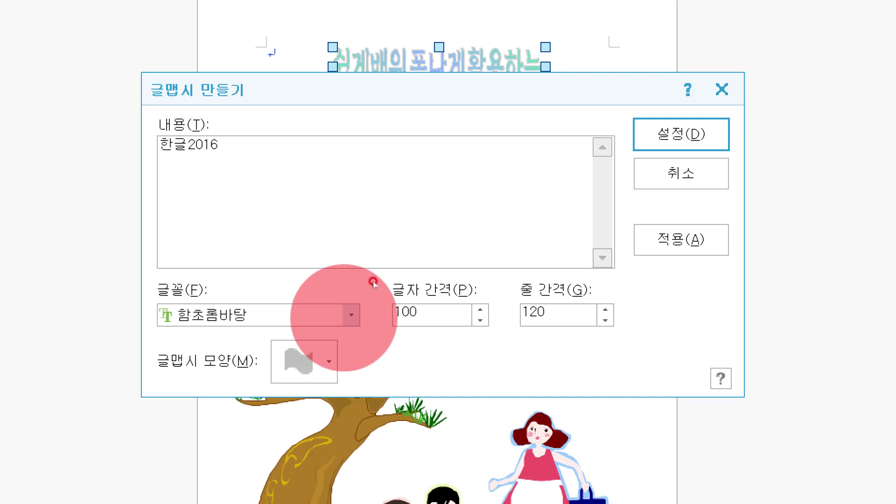
pyautogui.click(351, 315)
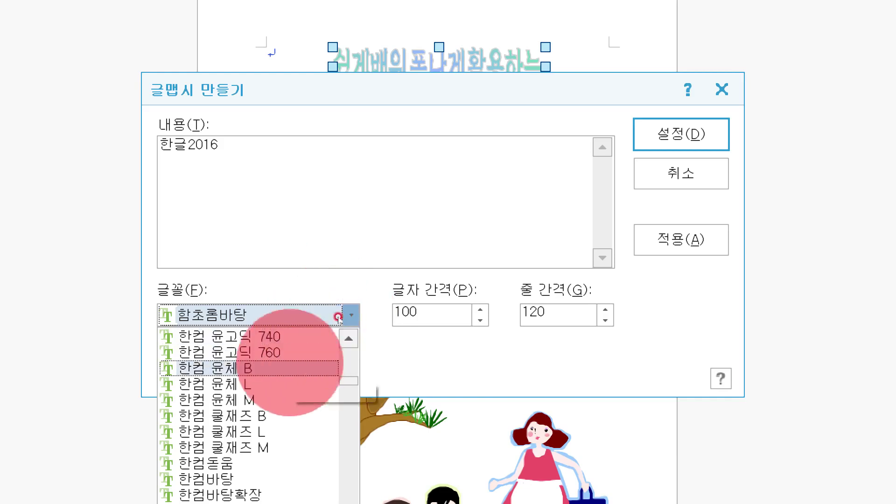
pyautogui.scroll(-1, 318, 411)
pyautogui.scroll(-8, 317, 301)
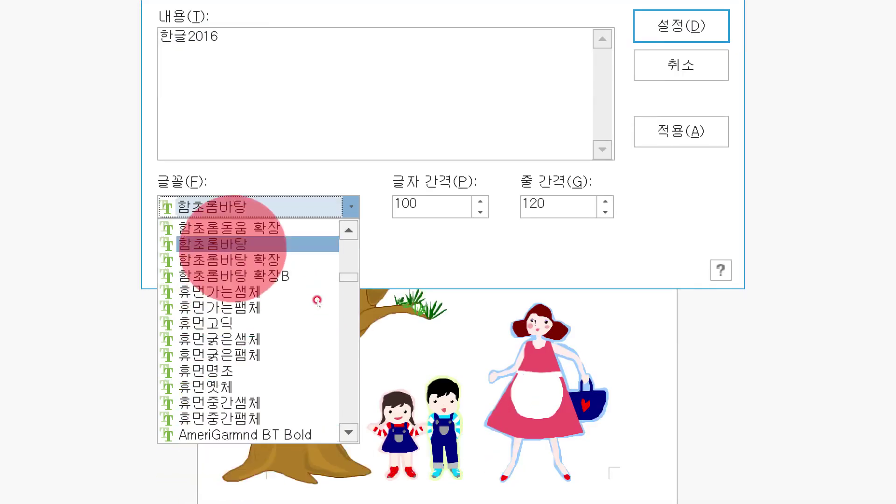
pyautogui.scroll(10, 322, 306)
pyautogui.scroll(15, 328, 323)
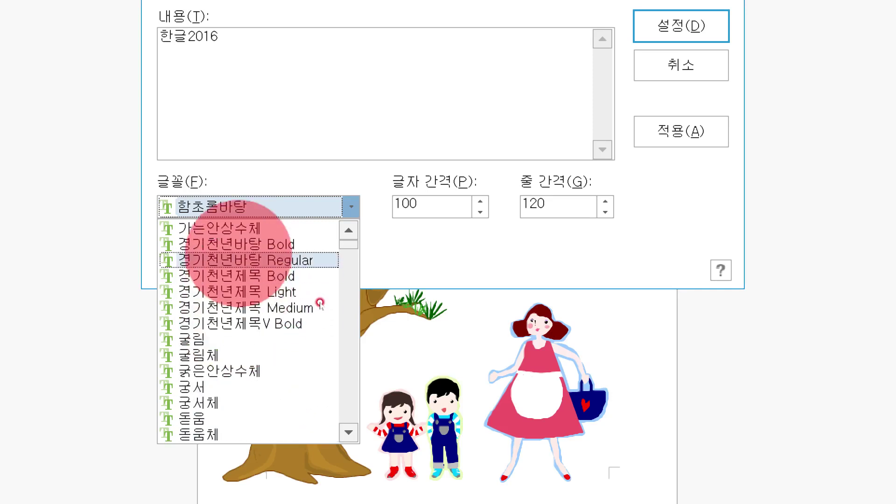
pyautogui.click(238, 244)
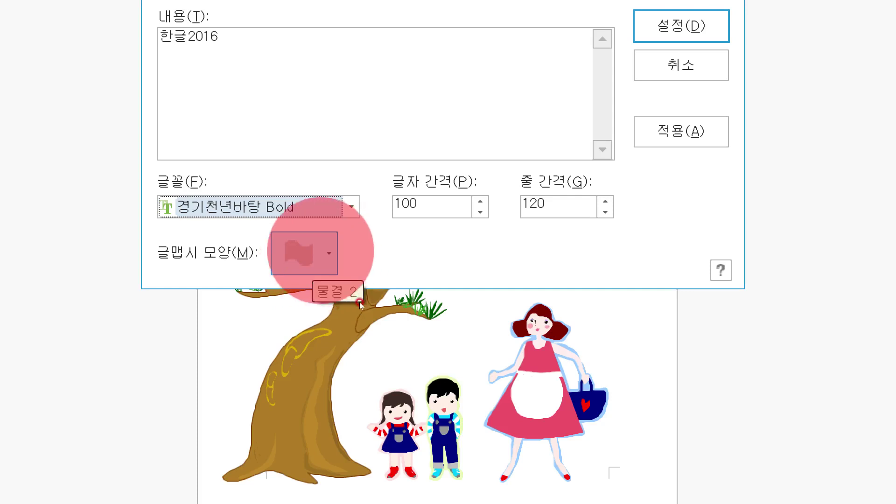
# Set the shape of the 한글2016 WordArt to 직사각형 and insert it into the document.
pyautogui.click(308, 254)
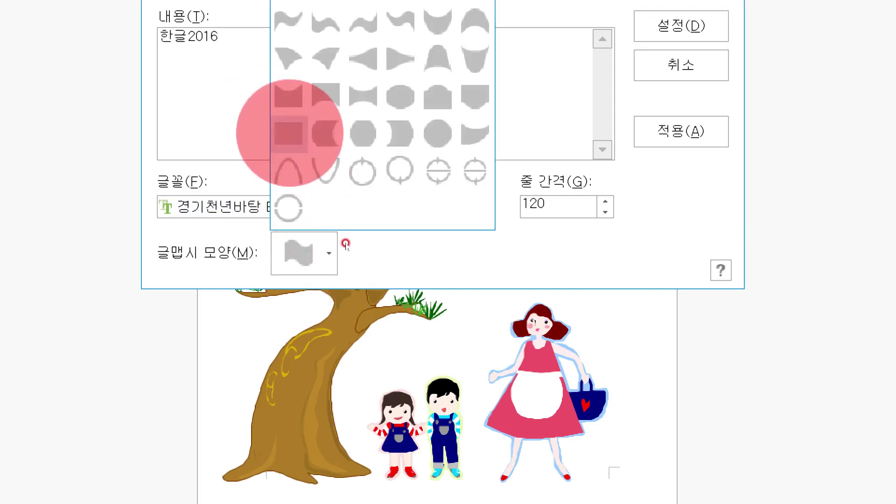
pyautogui.click(289, 133)
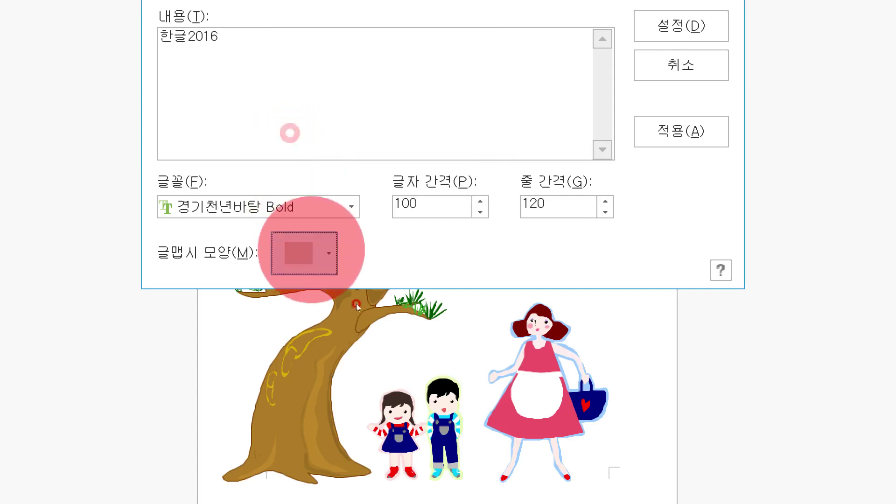
pyautogui.click(304, 254)
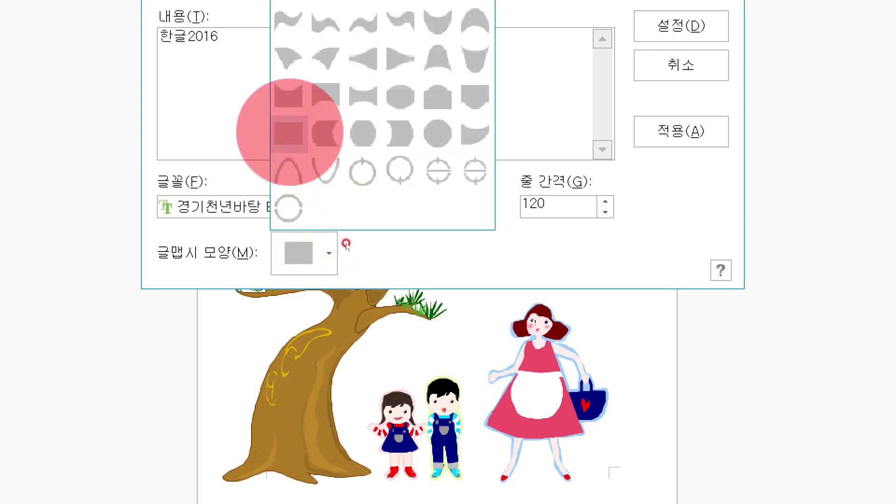
pyautogui.click(288, 133)
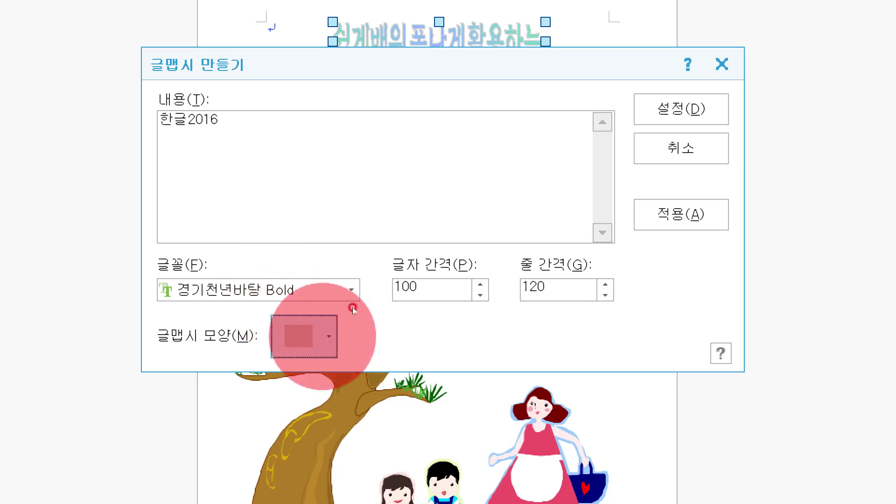
pyautogui.click(304, 336)
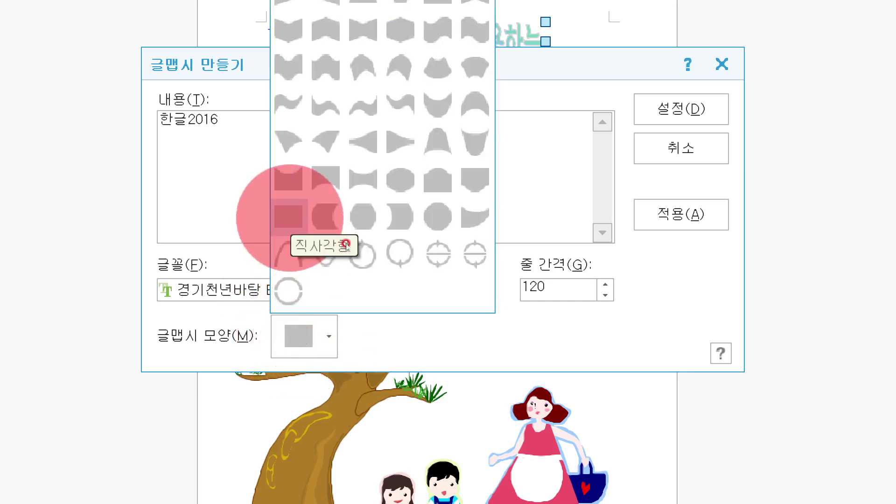
pyautogui.click(346, 243)
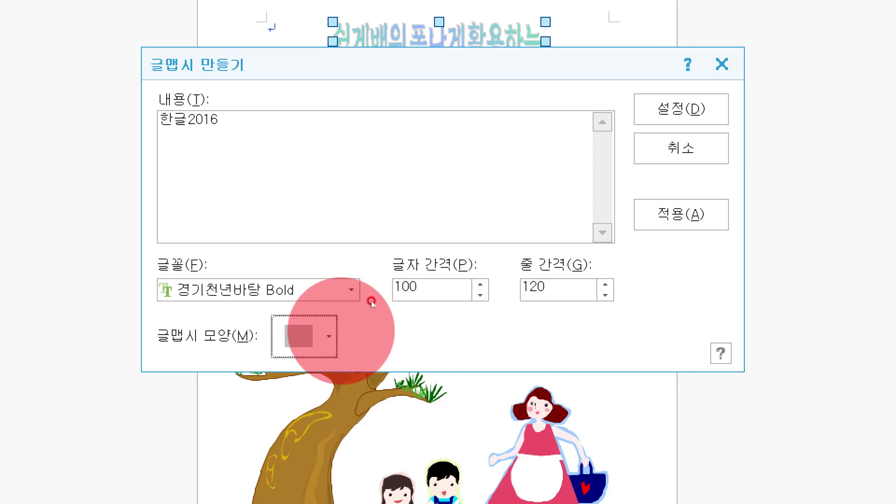
pyautogui.click(681, 148)
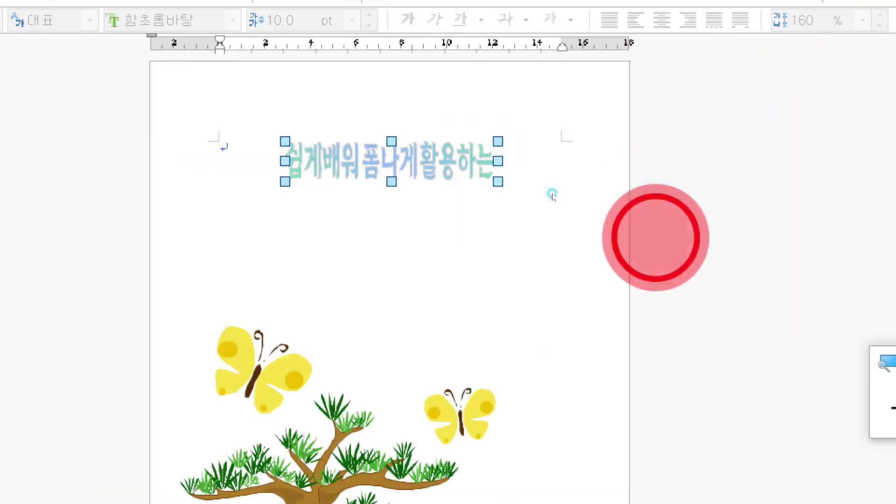
pyautogui.click(882, 257)
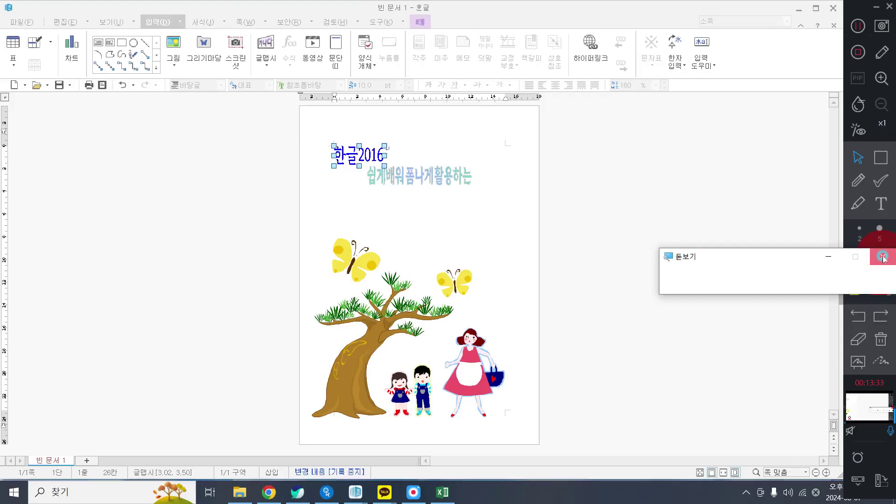
# Set the 한글2016 WordArt's text placement to in front of the text in its object properties.
pyautogui.doubleClick(355, 156)
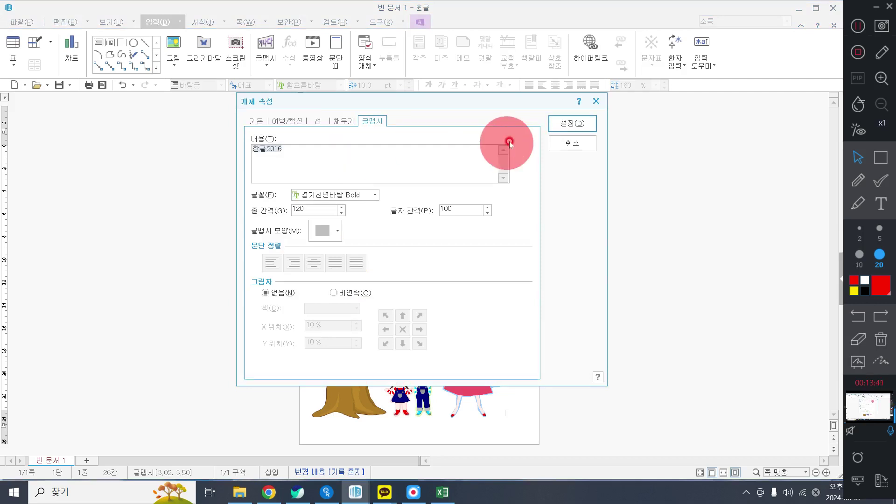
pyautogui.click(577, 143)
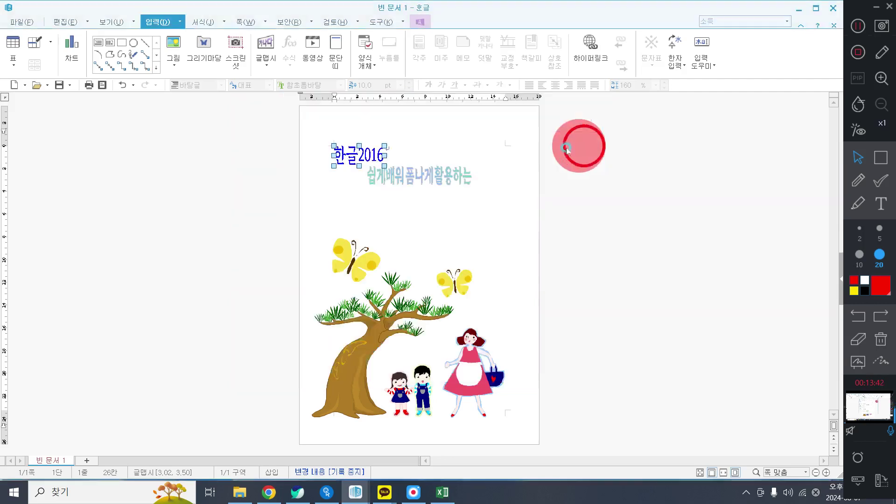
pyautogui.doubleClick(353, 158)
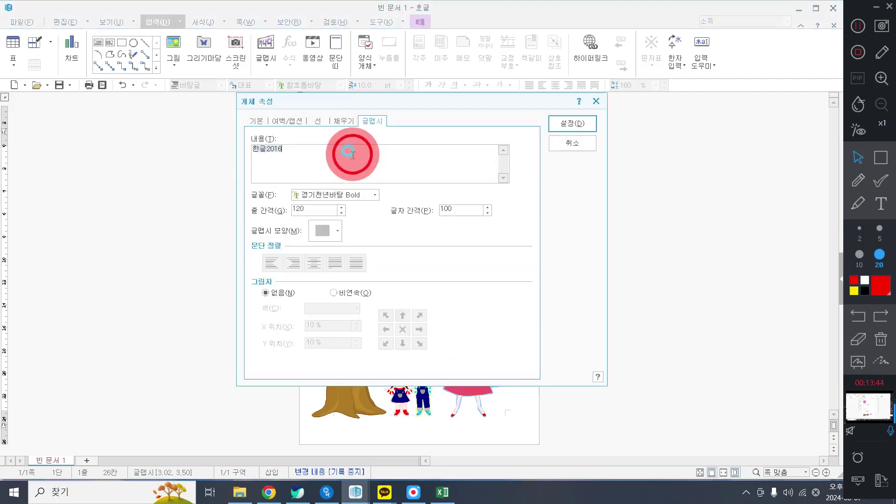
pyautogui.click(252, 115)
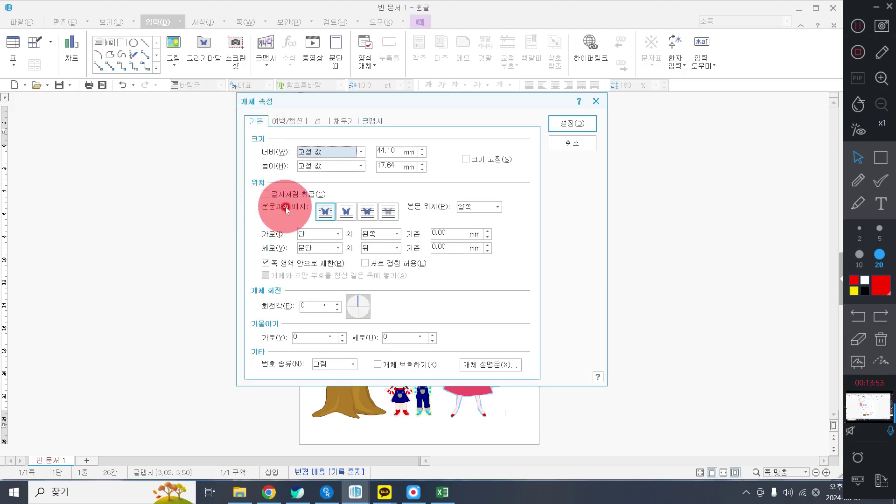
pyautogui.click(366, 213)
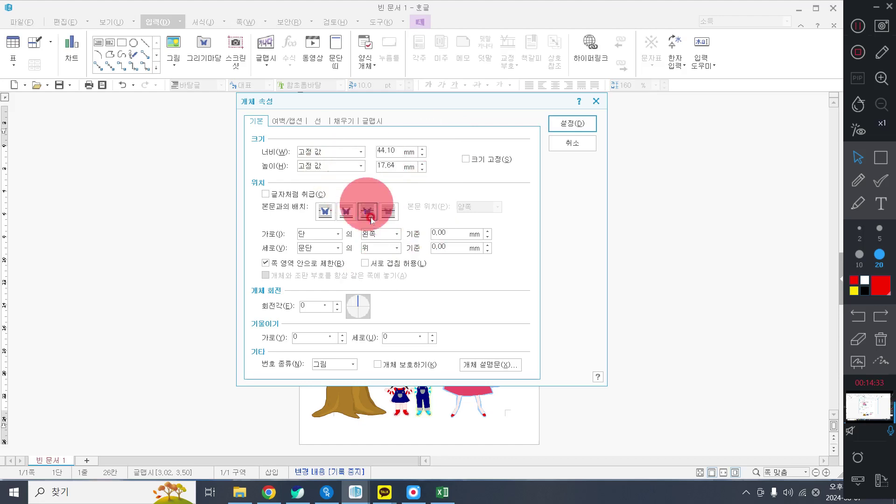
pyautogui.click(577, 125)
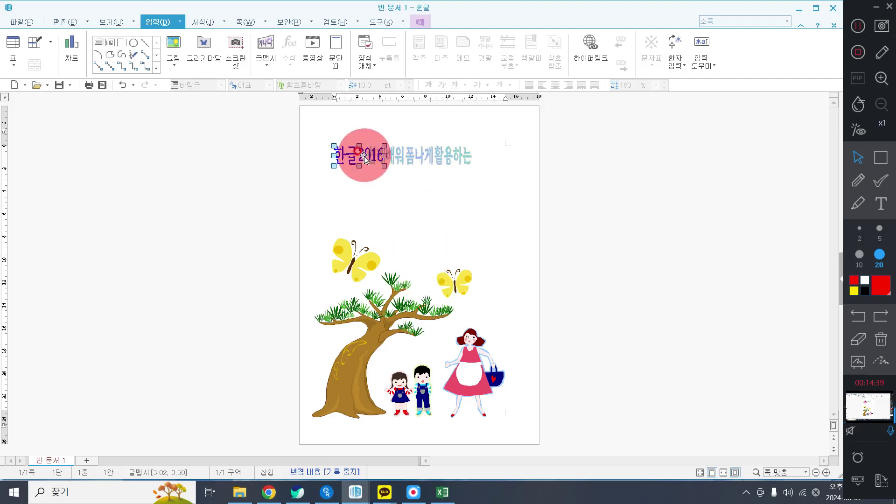
# Move the 한글2016 WordArt below the first title, enlarge it to about 113 × 37 mm and centre it above the illustration.
pyautogui.moveTo(359, 156); pyautogui.dragTo(381, 204)
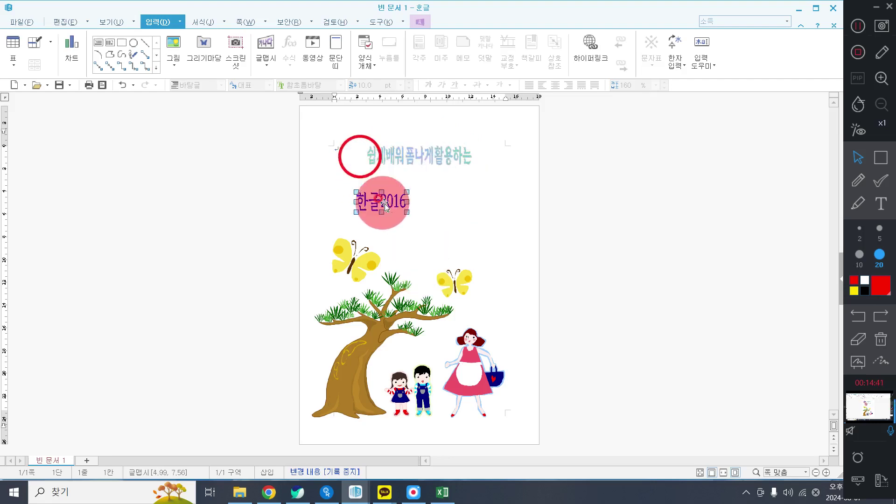
pyautogui.click(373, 201)
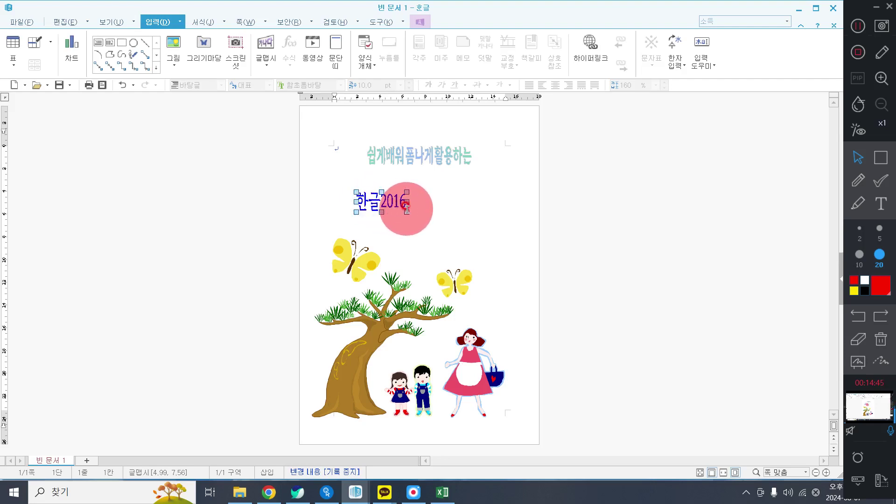
pyautogui.moveTo(406, 211); pyautogui.dragTo(485, 241)
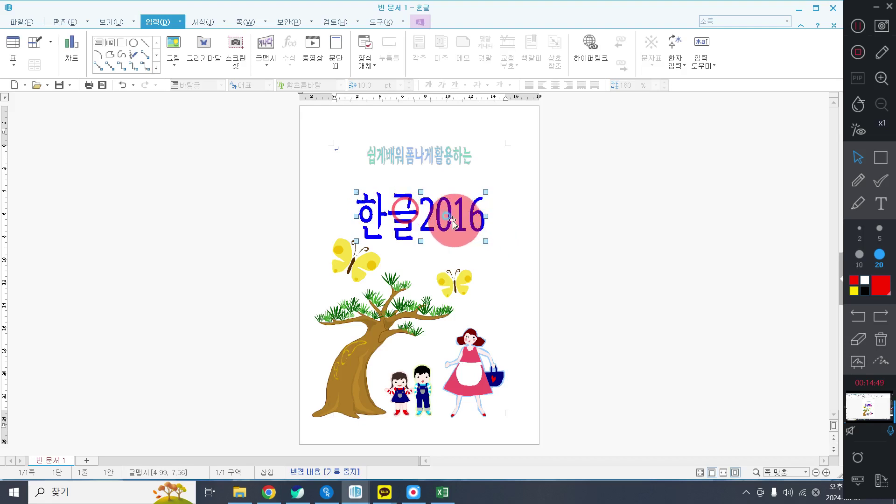
pyautogui.moveTo(462, 210); pyautogui.dragTo(445, 214)
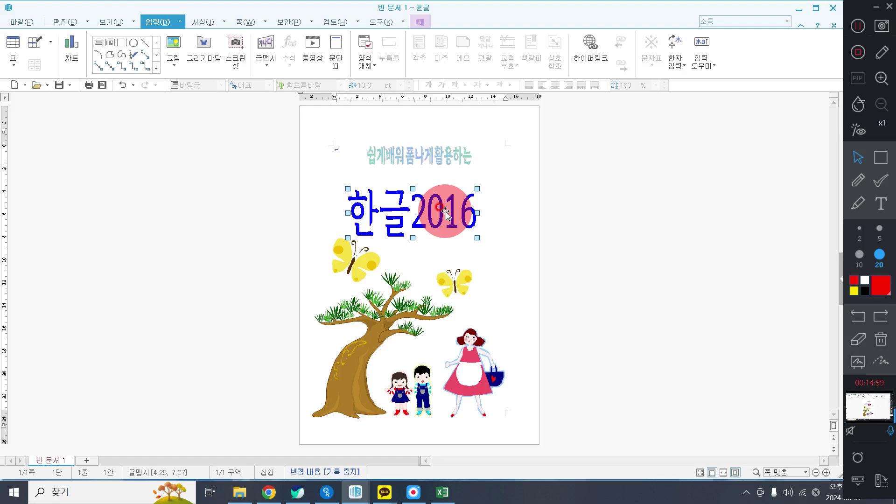
pyautogui.moveTo(446, 214); pyautogui.dragTo(448, 215)
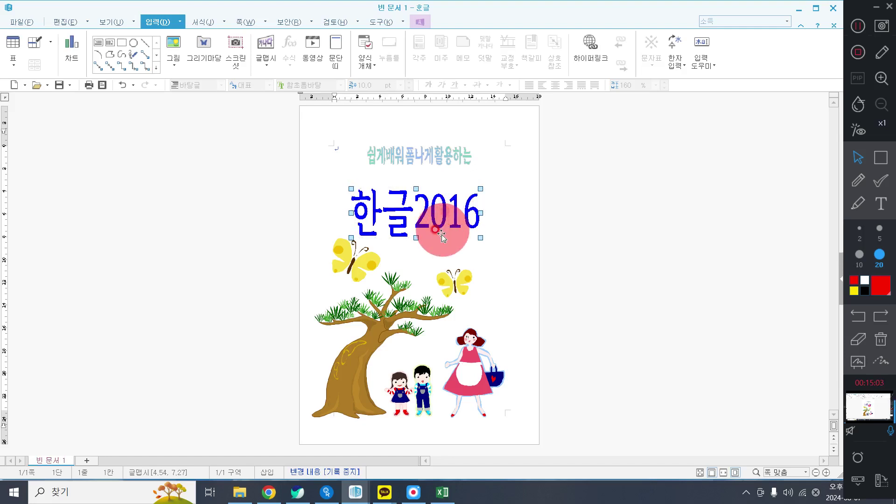
pyautogui.moveTo(414, 241); pyautogui.dragTo(416, 231)
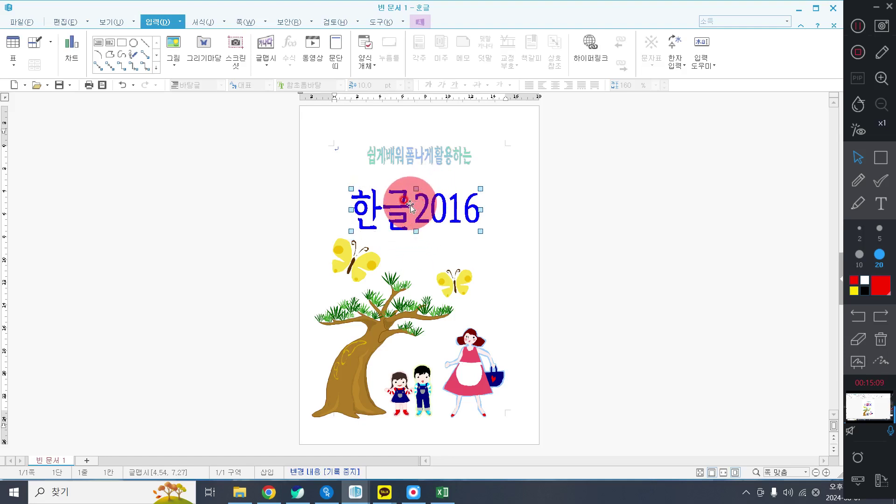
# Change the fill colour of the 한글2016 WordArt to black.
pyautogui.doubleClick(410, 206)
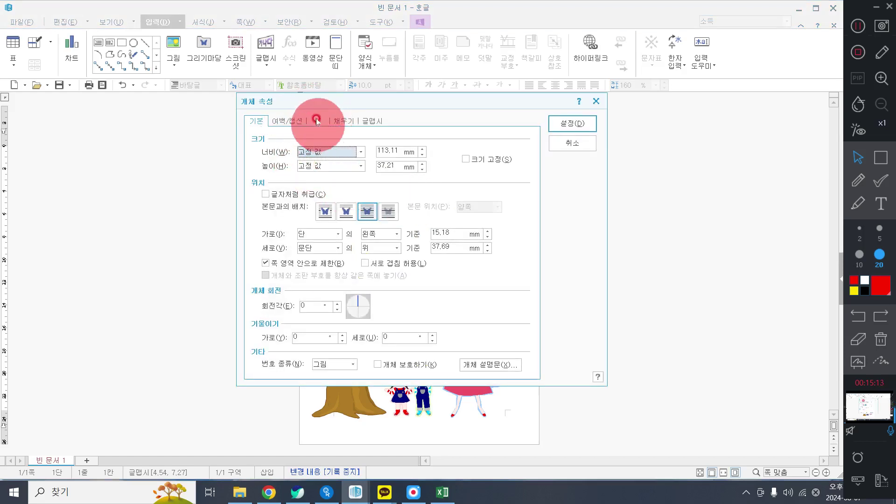
pyautogui.click(345, 123)
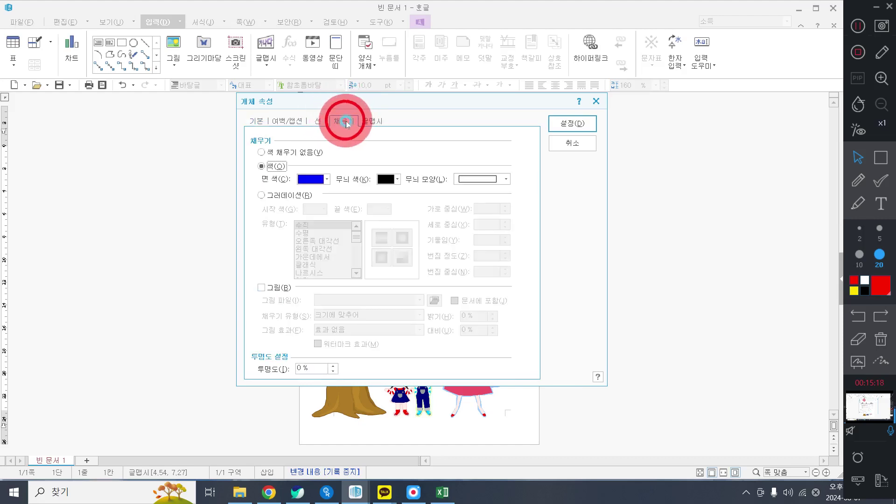
pyautogui.click(311, 181)
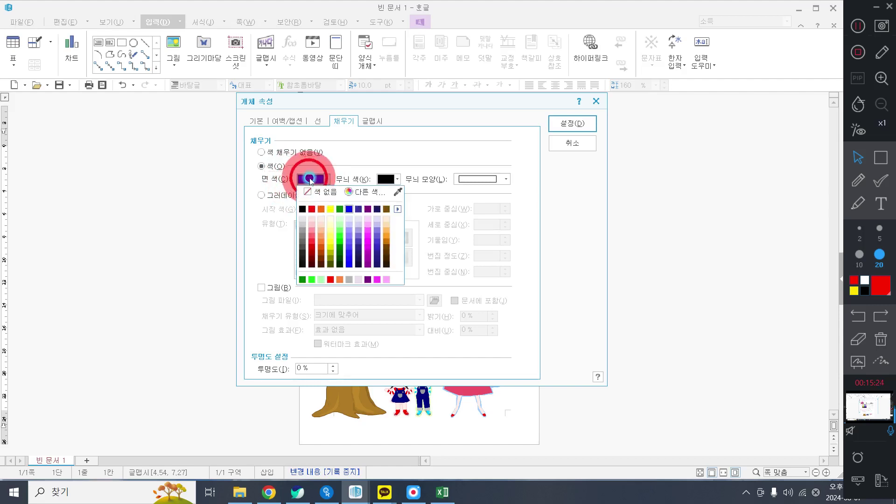
pyautogui.click(302, 210)
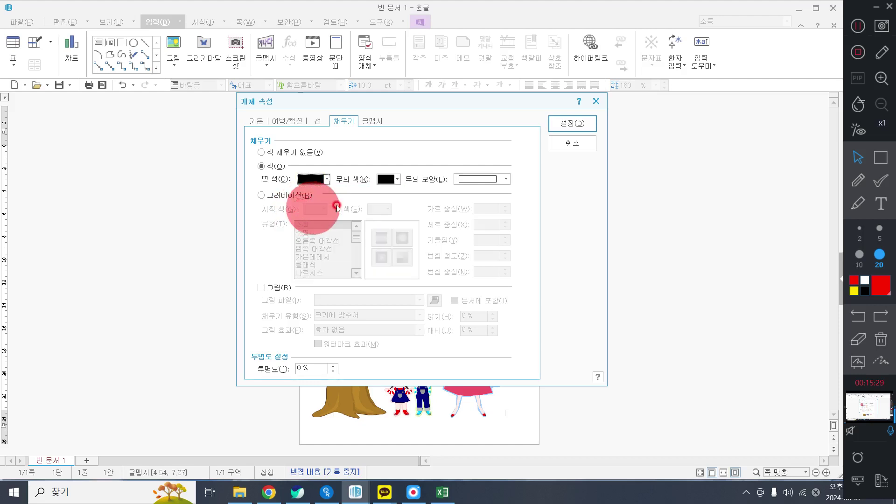
pyautogui.click(565, 125)
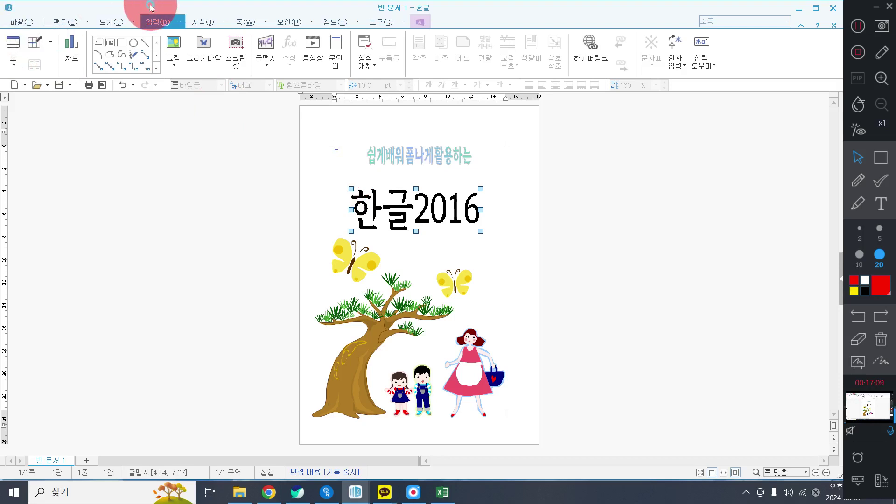
# Start saving the document and choose the 야간 folder on drive F: as its location.
pyautogui.click(17, 22)
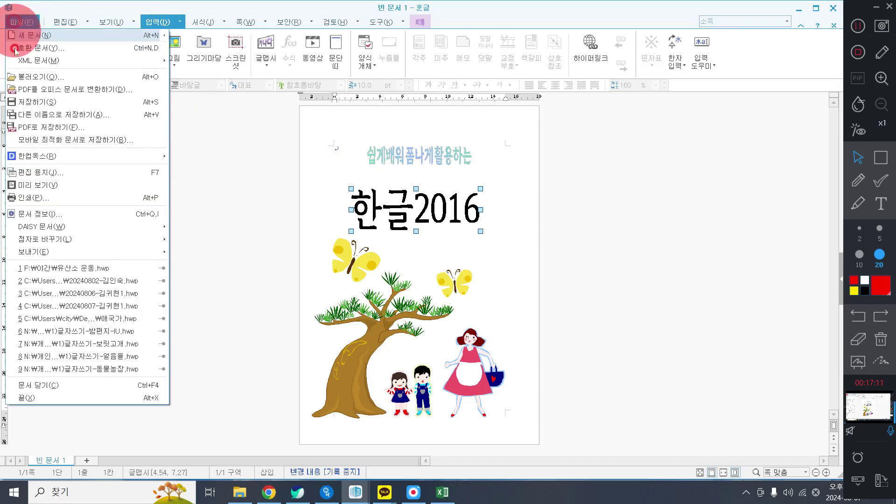
pyautogui.click(29, 103)
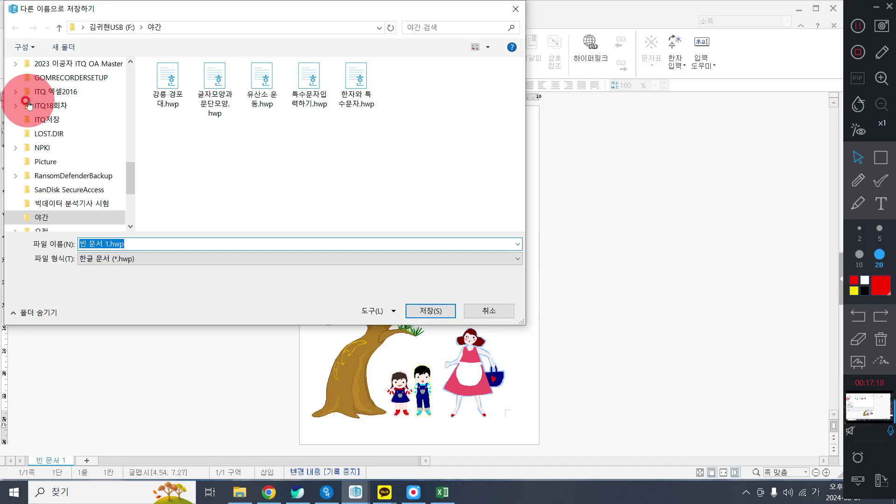
pyautogui.click(879, 156)
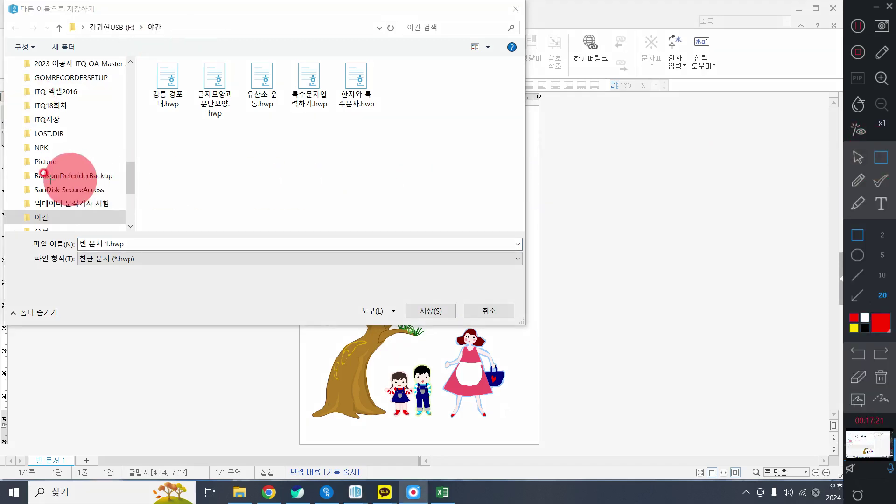
pyautogui.moveTo(6, 191); pyautogui.dragTo(134, 237)
pyautogui.click(858, 158)
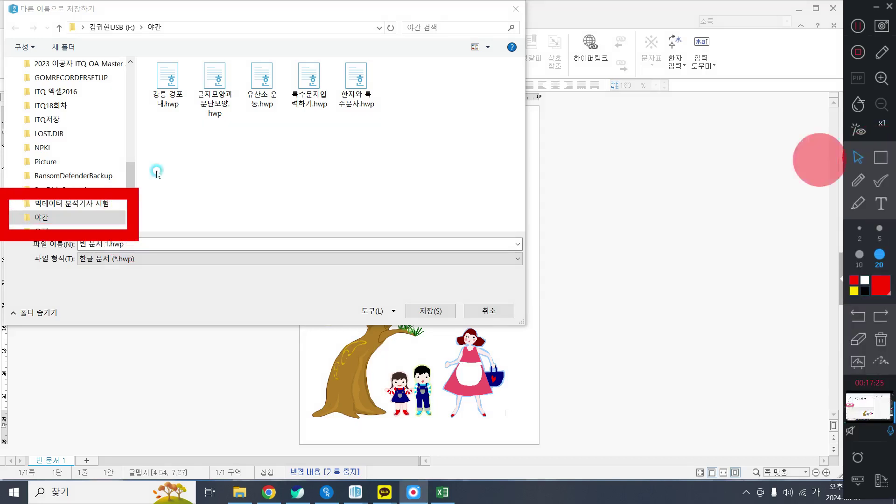
pyautogui.click(39, 221)
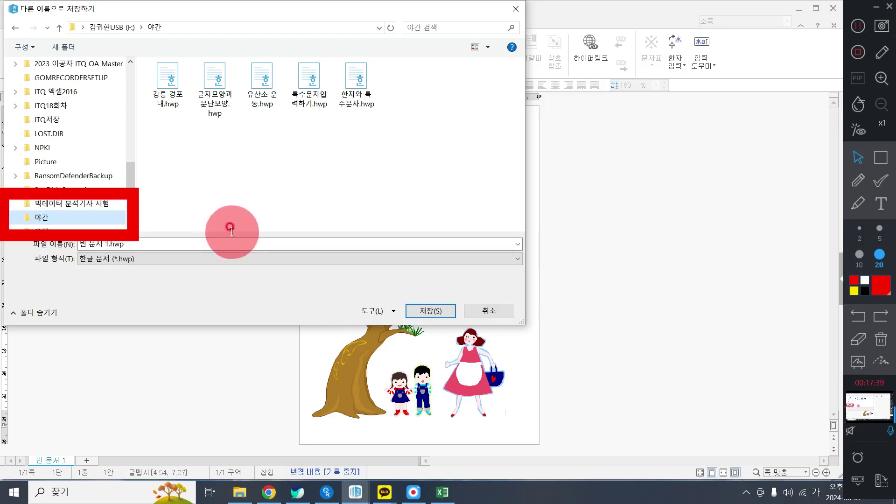
# Name the file 책표지, save it as a 한글 문서 (*.hwp) and deselect the WordArt.
pyautogui.click(148, 242)
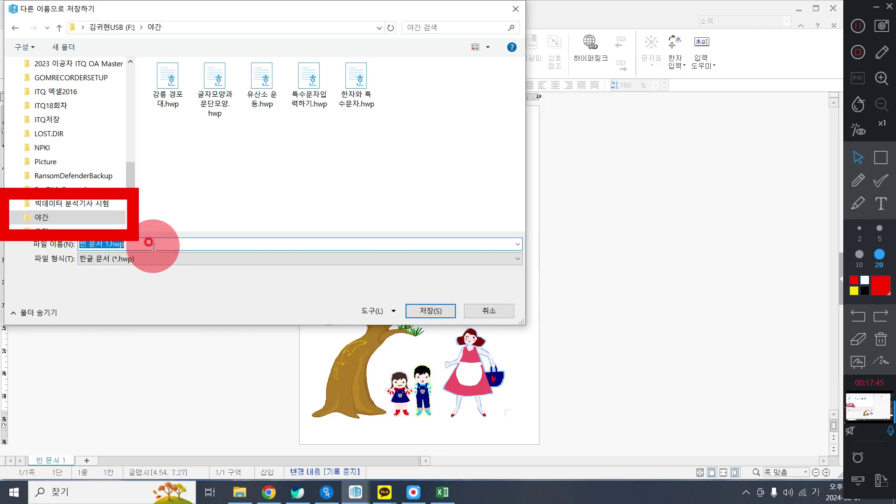
pyautogui.write('새')
pyautogui.write('표지')
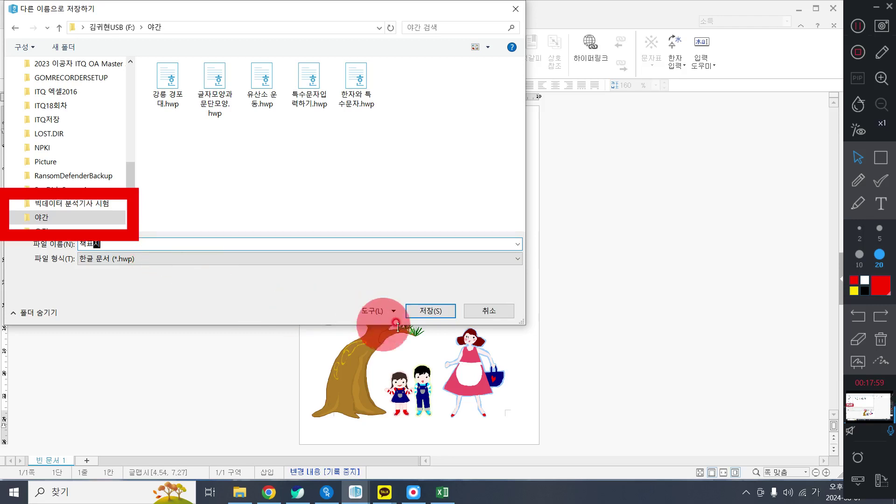
pyautogui.click(420, 311)
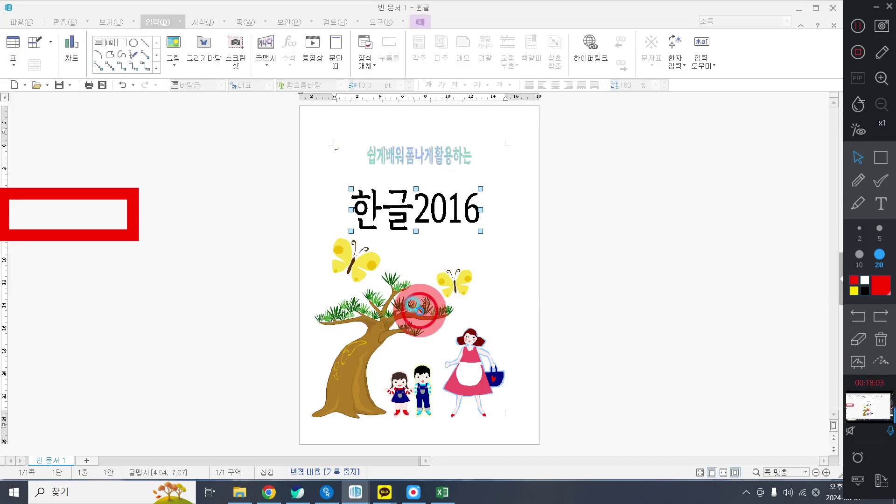
pyautogui.click(880, 339)
pyautogui.click(532, 285)
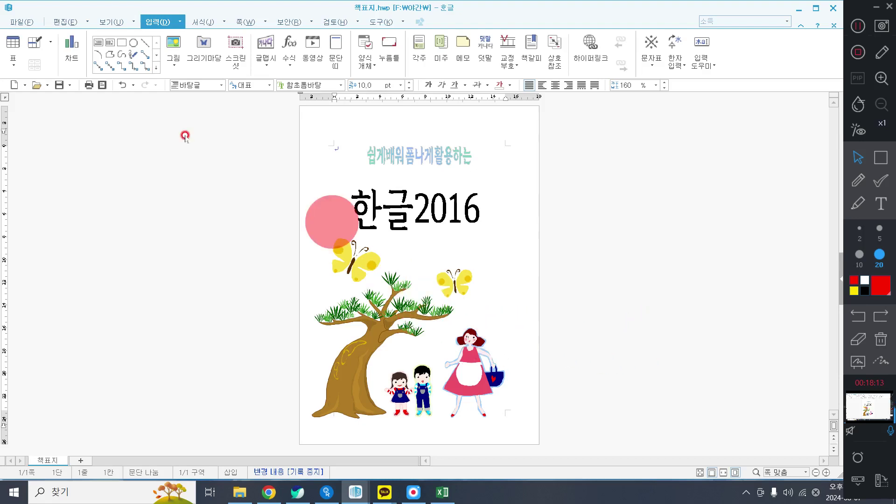
# Start saving a copy of the cover in the 야간 folder as 책표지.jpg with the JPG 이미지 (*.jpg) format.
pyautogui.click(17, 23)
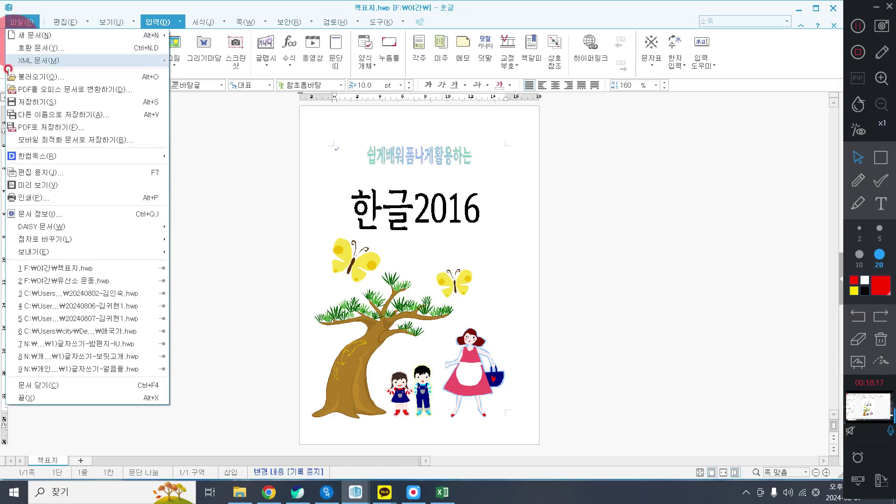
pyautogui.click(21, 115)
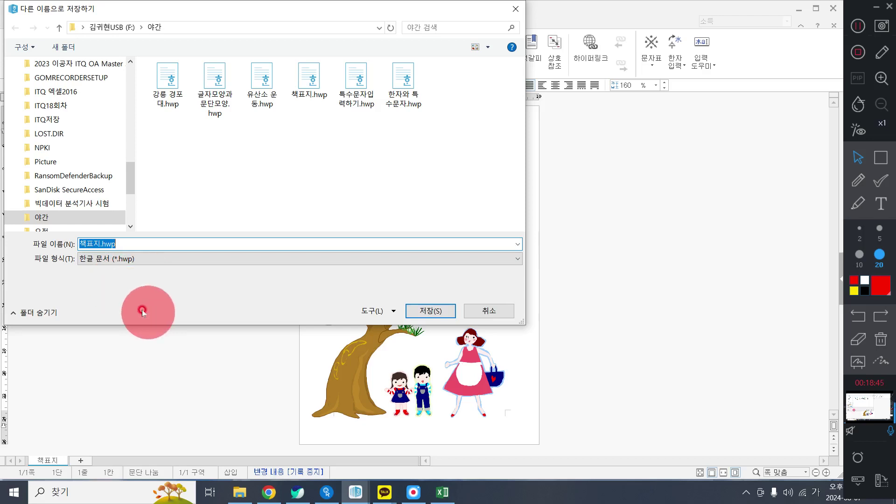
pyautogui.click(97, 257)
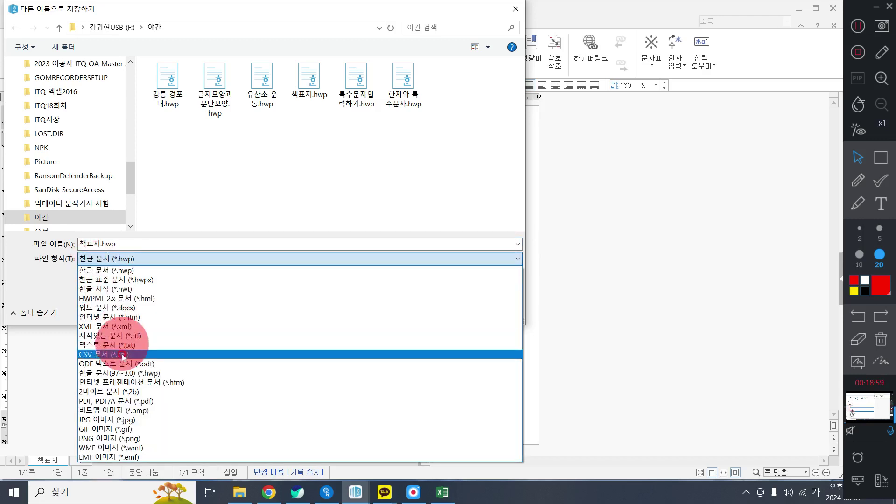
pyautogui.click(112, 422)
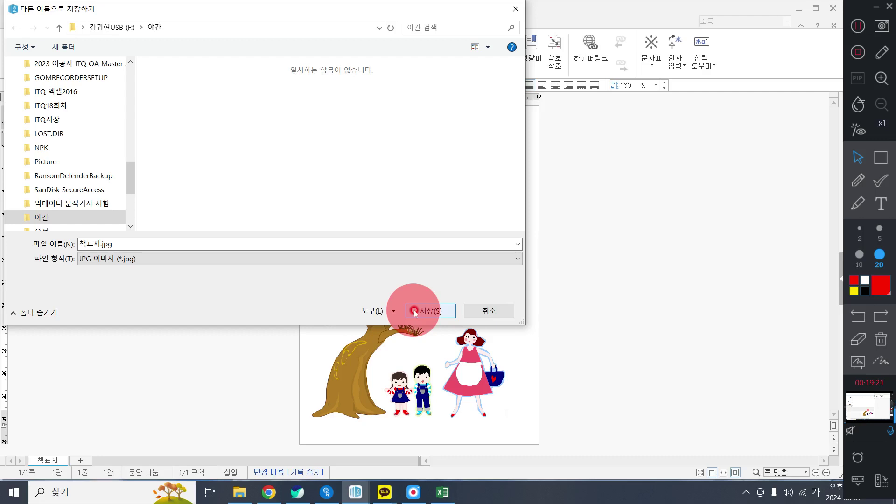
pyautogui.click(857, 180)
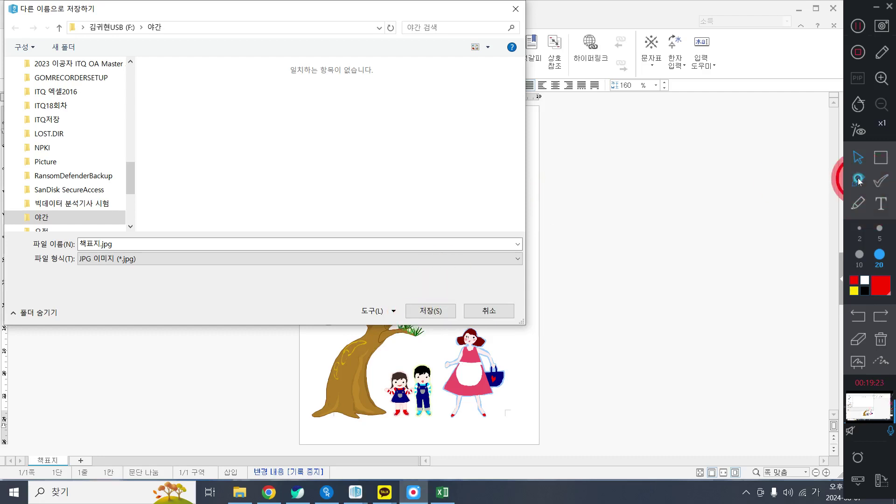
pyautogui.moveTo(229, 77); pyautogui.dragTo(345, 198)
pyautogui.moveTo(226, 179); pyautogui.dragTo(286, 145)
pyautogui.moveTo(339, 126); pyautogui.dragTo(405, 109)
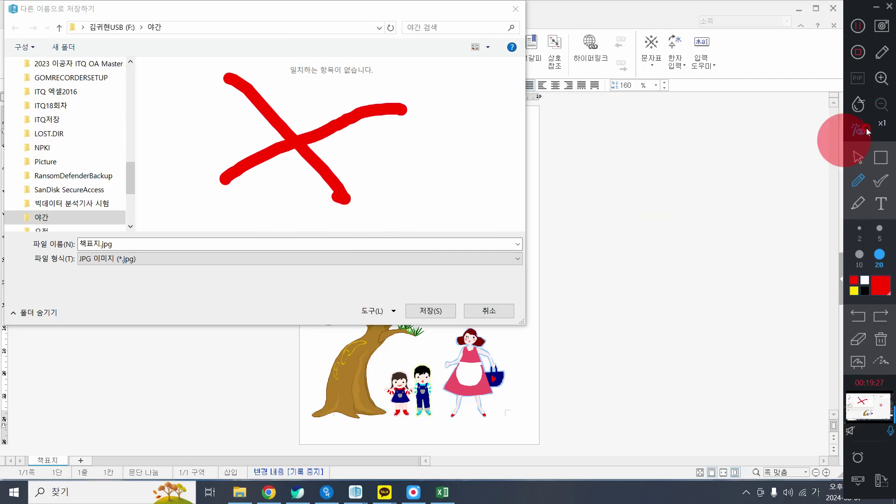
pyautogui.click(857, 157)
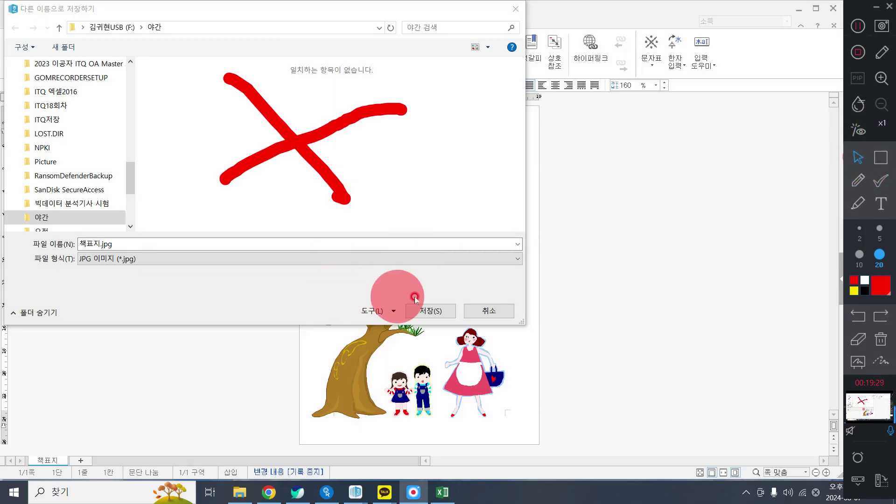
# Save the JPG copy of the cover and close the document window.
pyautogui.click(416, 309)
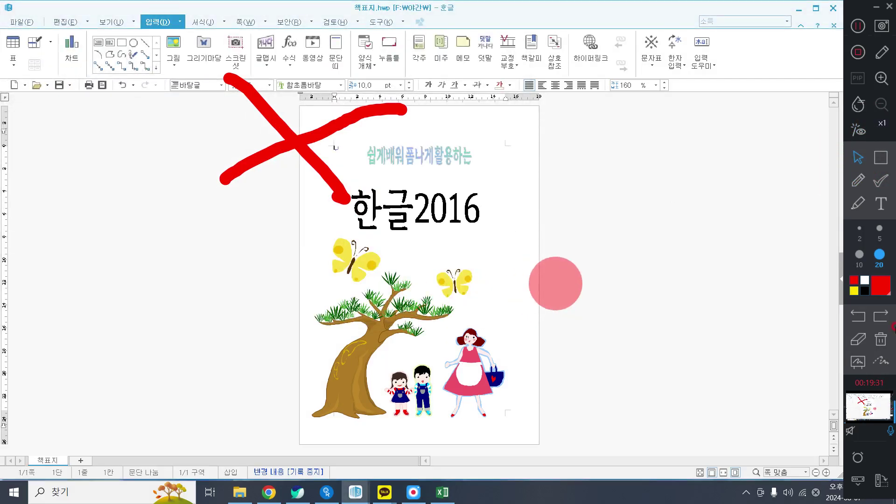
pyautogui.click(881, 339)
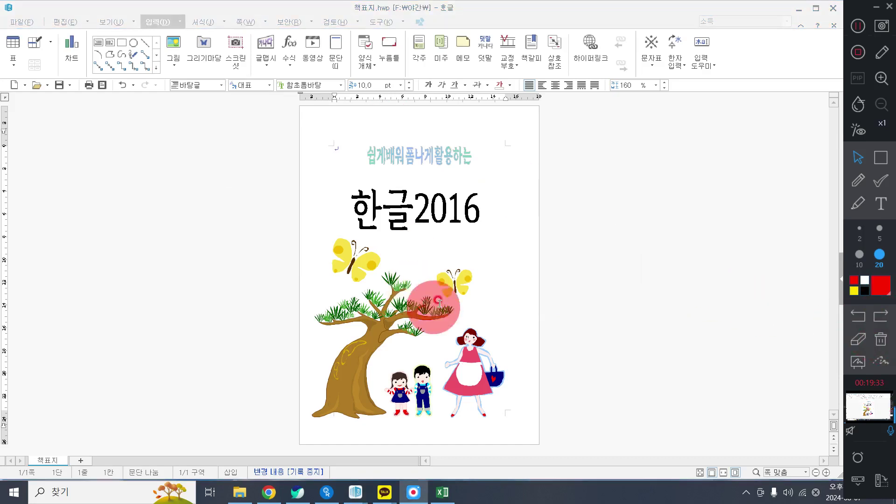
pyautogui.click(833, 10)
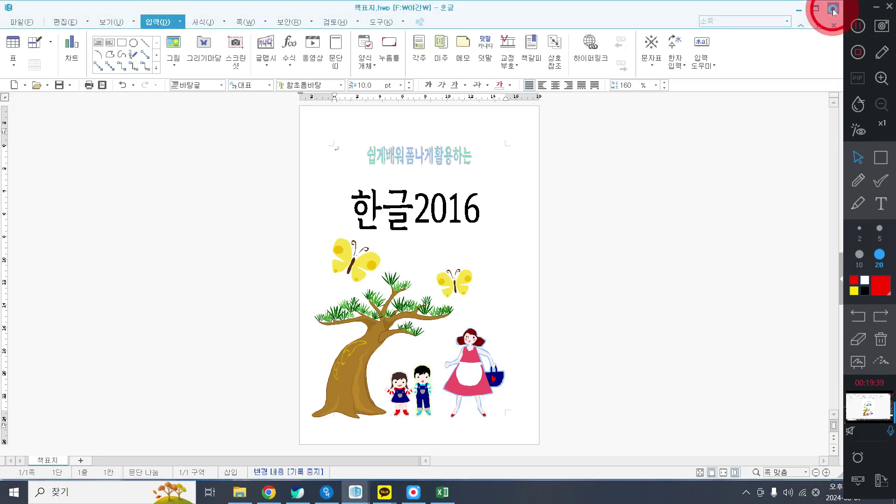
pyautogui.click(596, 127)
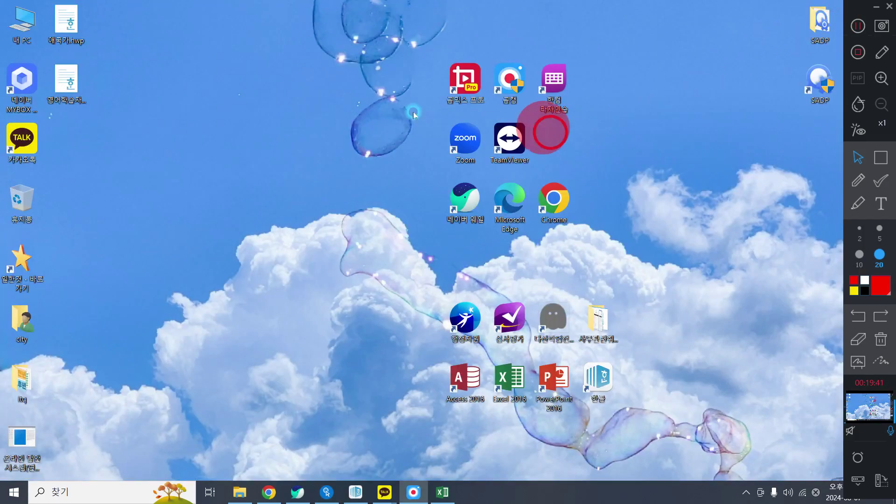
# Switch to File Explorer and open the 야간 folder on drive F: to check the saved cover files.
pyautogui.doubleClick(15, 19)
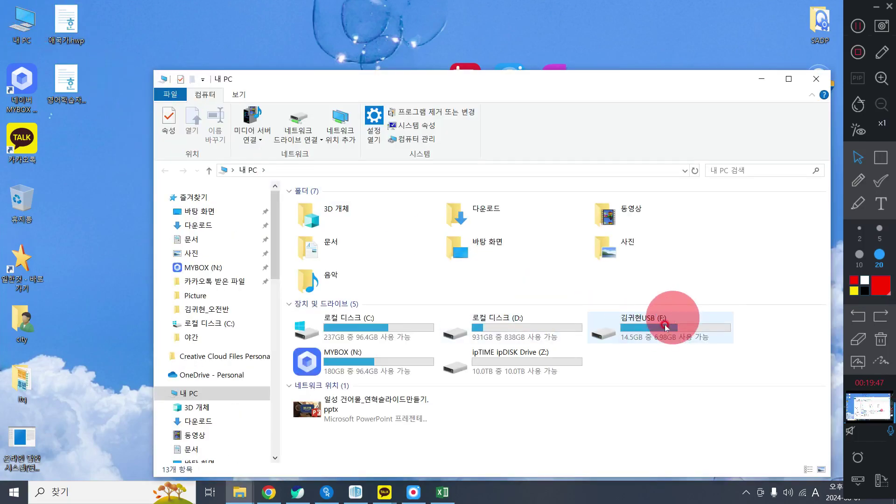
pyautogui.doubleClick(653, 329)
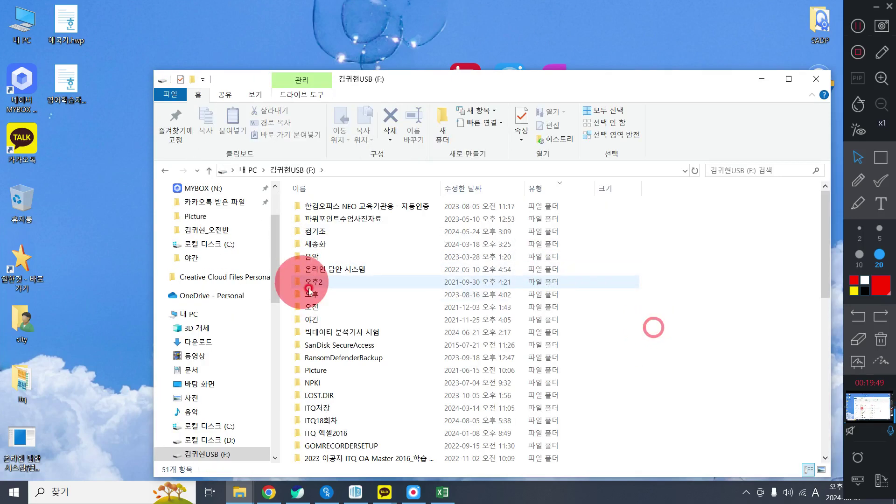
pyautogui.doubleClick(320, 321)
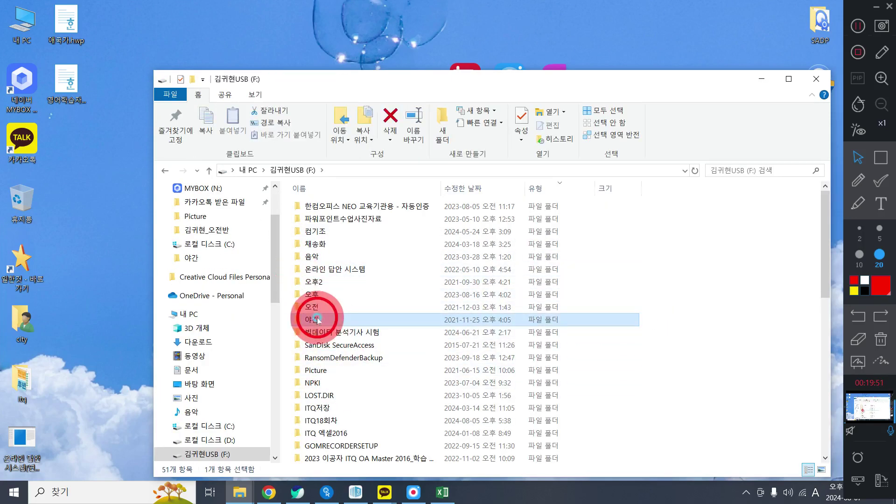
pyautogui.moveTo(420, 84); pyautogui.dragTo(376, 63)
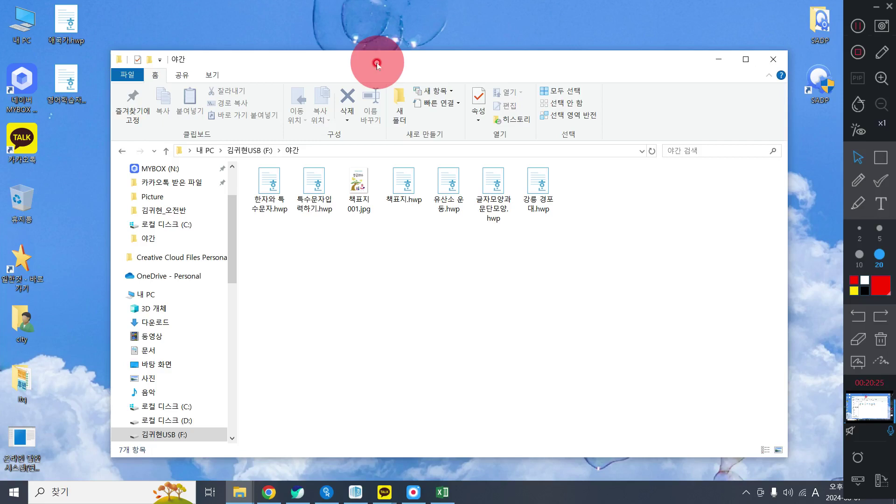
pyautogui.click(881, 157)
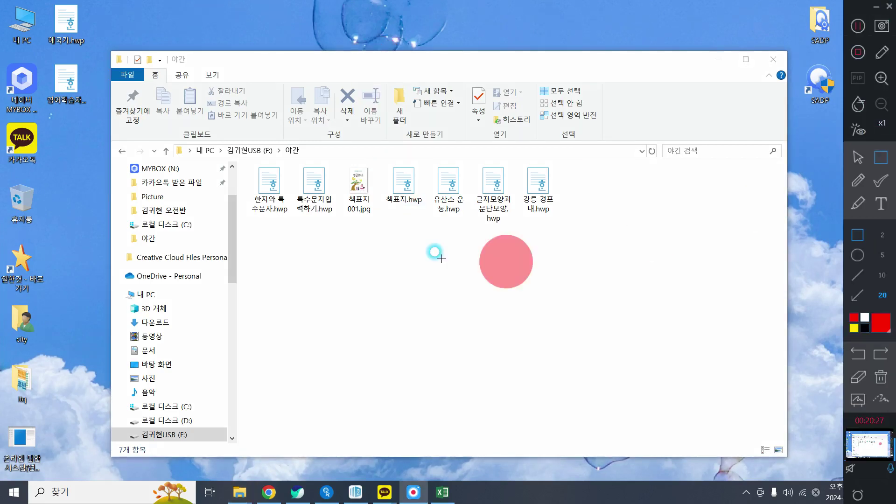
pyautogui.moveTo(413, 242)
pyautogui.mouseDown()
pyautogui.moveTo(361, 200)
pyautogui.moveTo(331, 155)
pyautogui.moveTo(430, 238)
pyautogui.mouseUp()
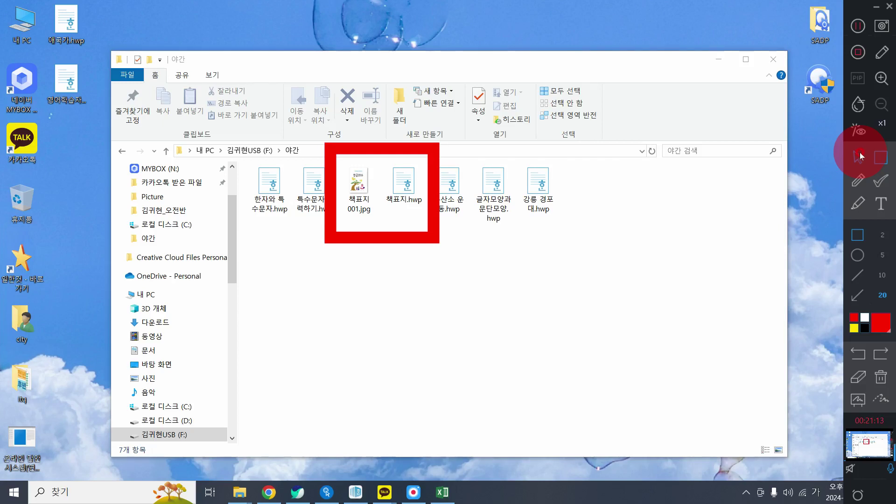
pyautogui.click(882, 376)
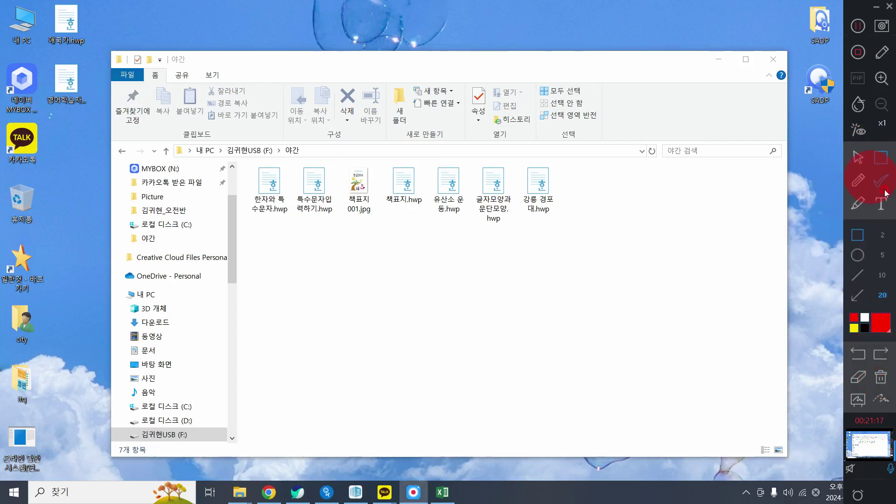
pyautogui.click(857, 182)
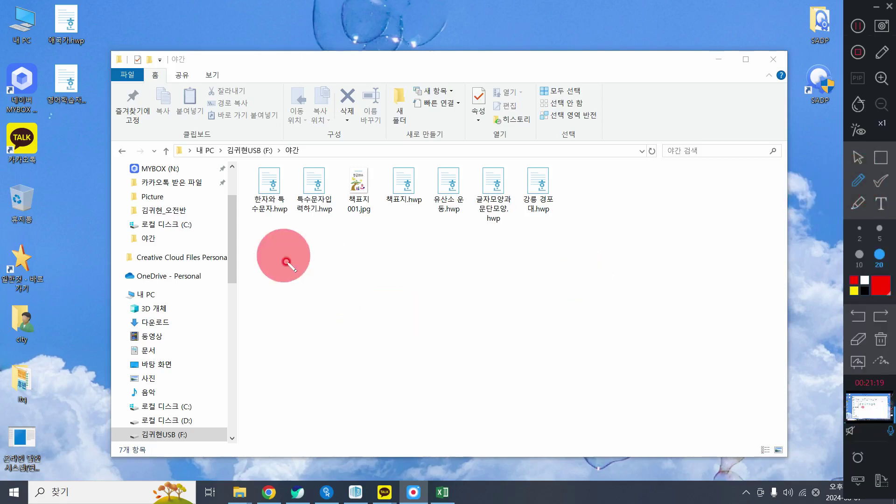
pyautogui.moveTo(273, 259)
pyautogui.mouseDown()
pyautogui.moveTo(348, 248)
pyautogui.moveTo(299, 340)
pyautogui.moveTo(263, 340)
pyautogui.mouseUp()
pyautogui.moveTo(368, 228); pyautogui.dragTo(387, 363)
pyautogui.moveTo(369, 228)
pyautogui.mouseDown()
pyautogui.moveTo(410, 236)
pyautogui.moveTo(402, 286)
pyautogui.mouseUp()
pyautogui.moveTo(514, 214)
pyautogui.mouseDown()
pyautogui.moveTo(485, 214)
pyautogui.moveTo(495, 224)
pyautogui.moveTo(474, 356)
pyautogui.moveTo(444, 350)
pyautogui.mouseUp()
pyautogui.click(881, 340)
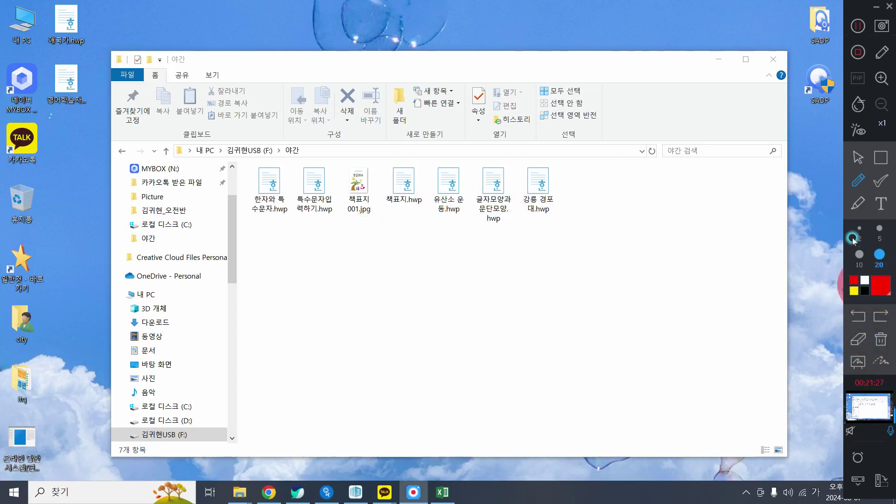
pyautogui.click(851, 174)
# Minimise the folder window, start 한글 with a blank document and fit its window to the screen.
pyautogui.click(714, 60)
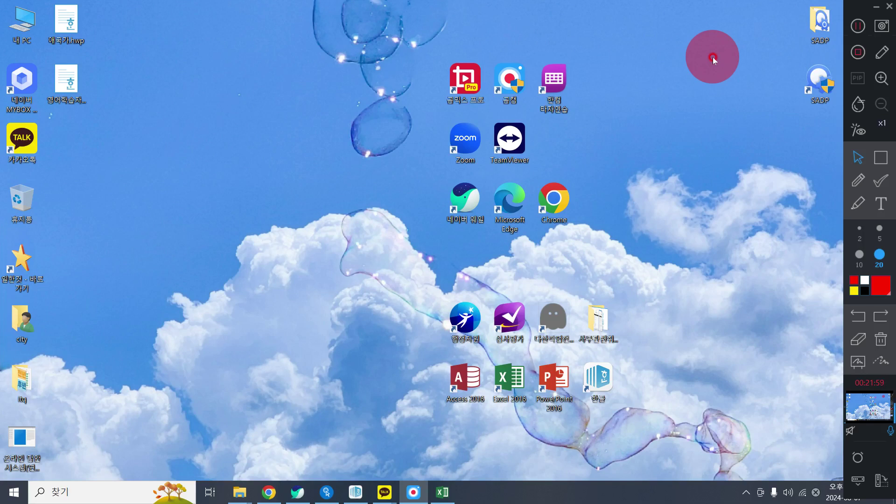
pyautogui.doubleClick(599, 382)
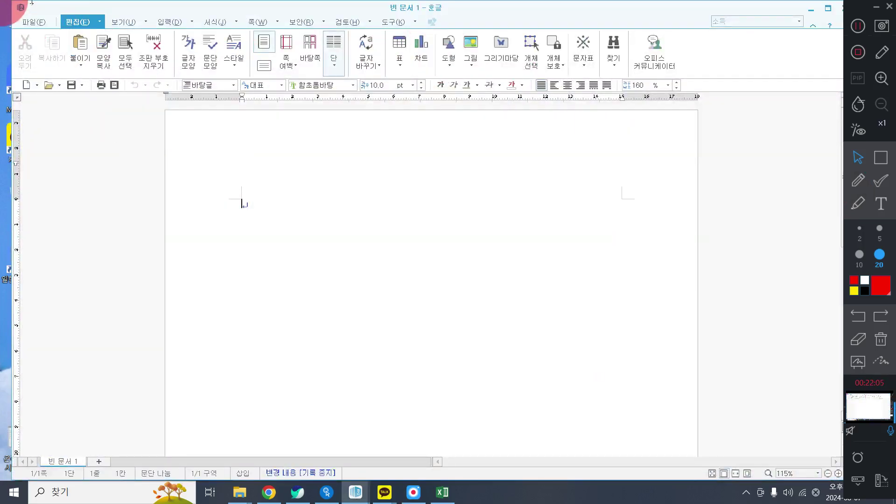
pyautogui.click(135, 9)
pyautogui.doubleClick(134, 8)
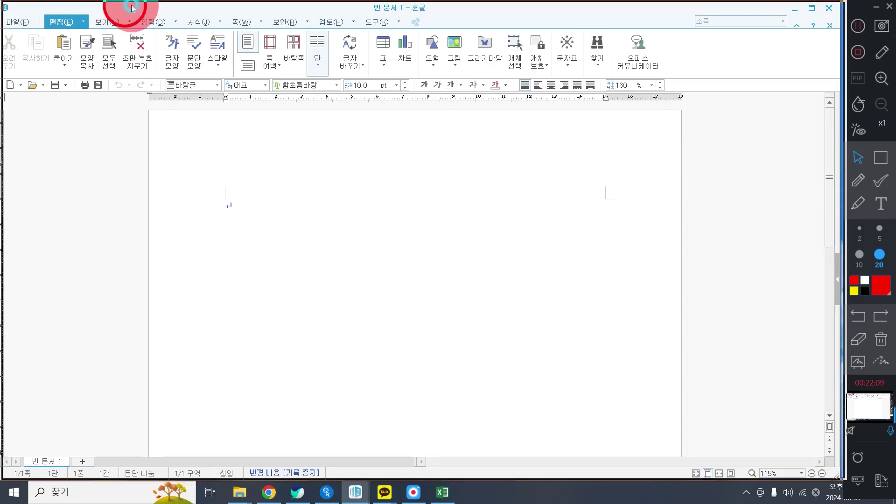
pyautogui.doubleClick(132, 8)
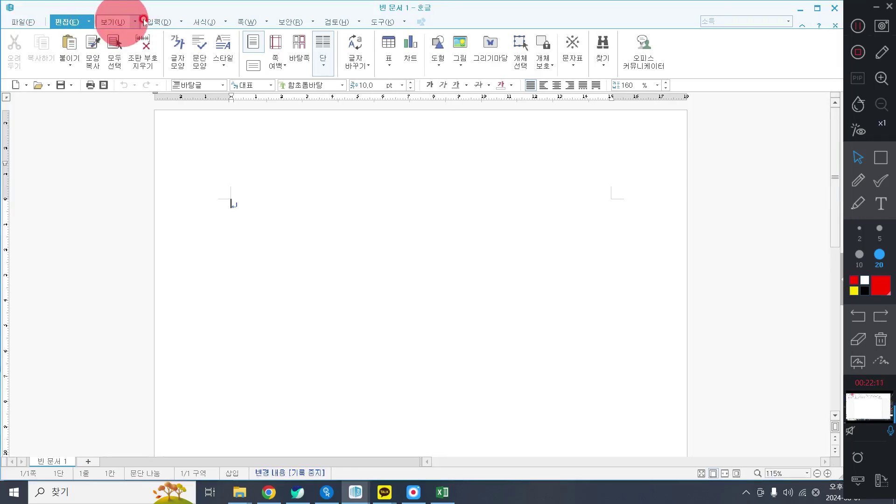
# Set the blank document's zoom to 쪽 맞춤 and close all KakaoTalk windows.
pyautogui.click(120, 22)
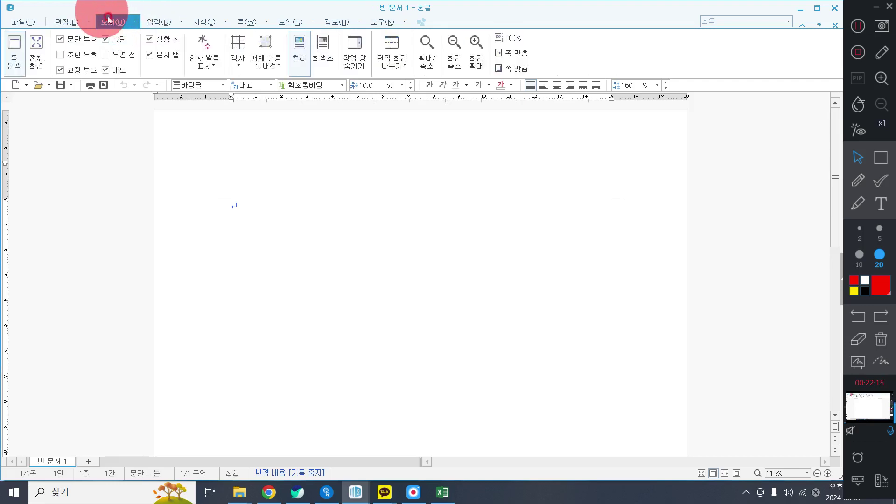
pyautogui.click(108, 21)
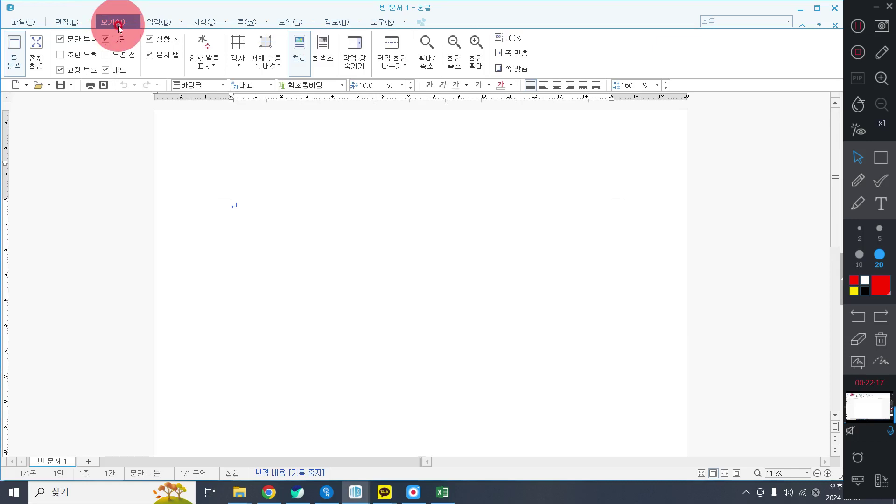
pyautogui.click(525, 70)
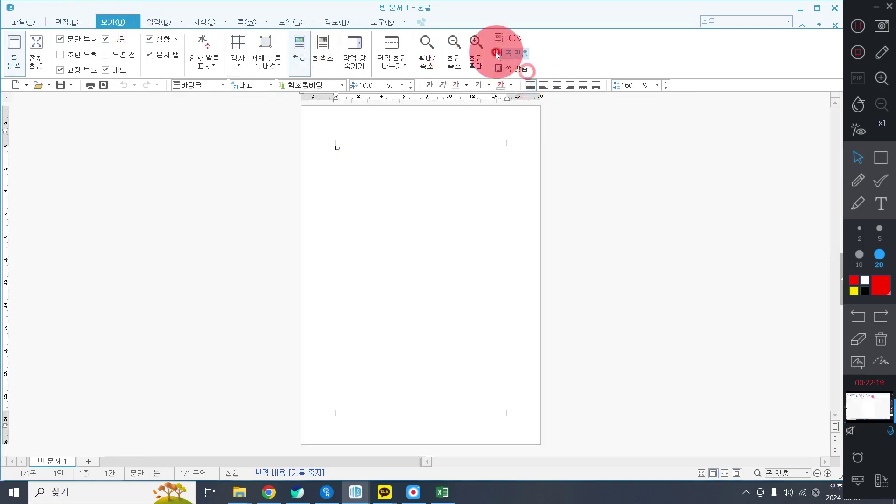
pyautogui.click(516, 70)
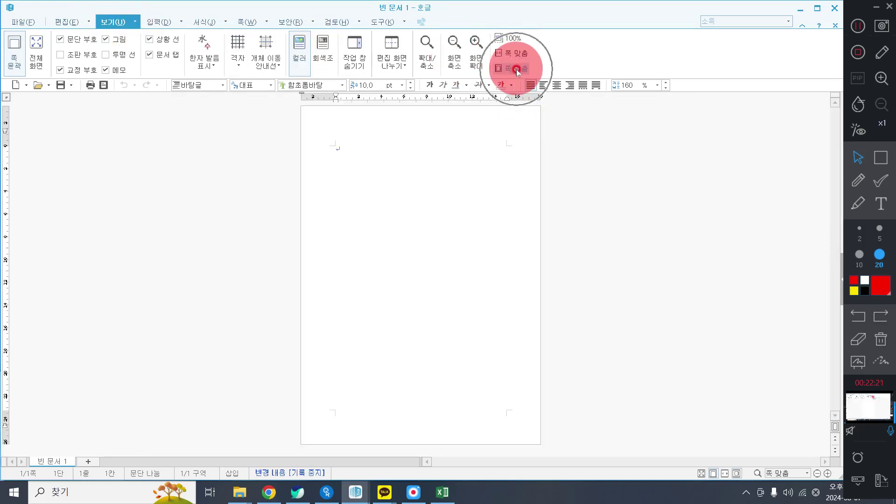
pyautogui.click(516, 70)
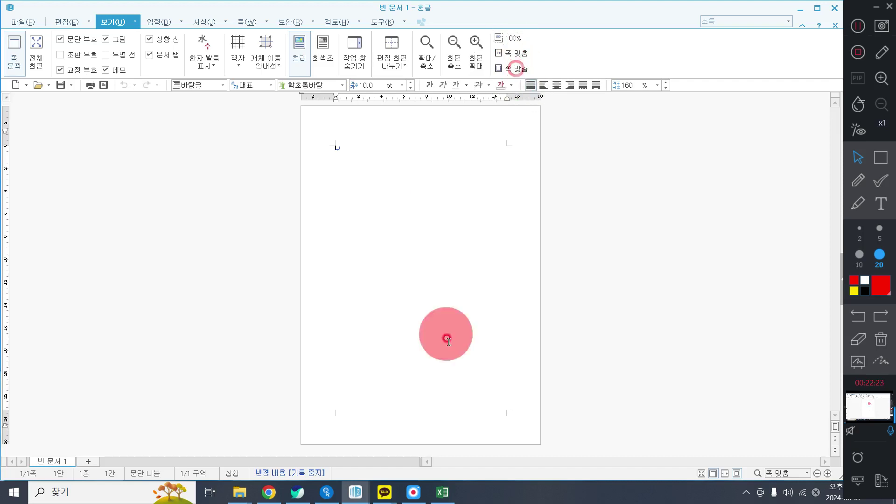
pyautogui.click(385, 490)
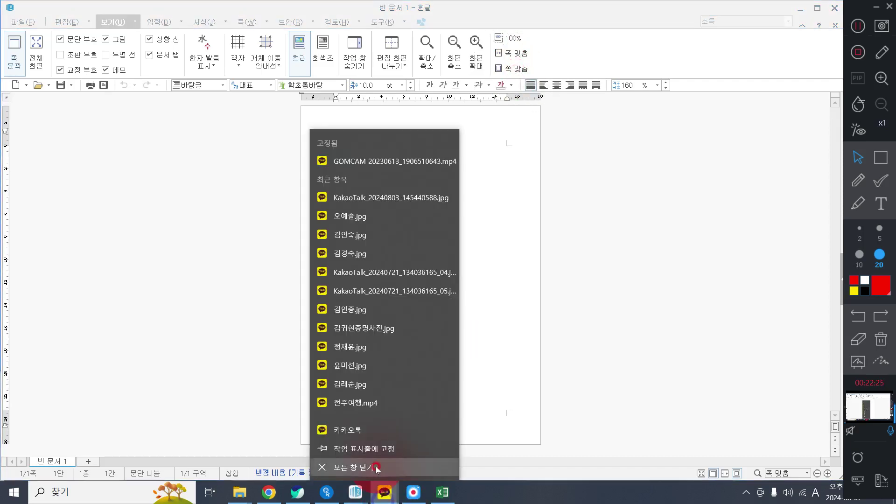
pyautogui.click(376, 467)
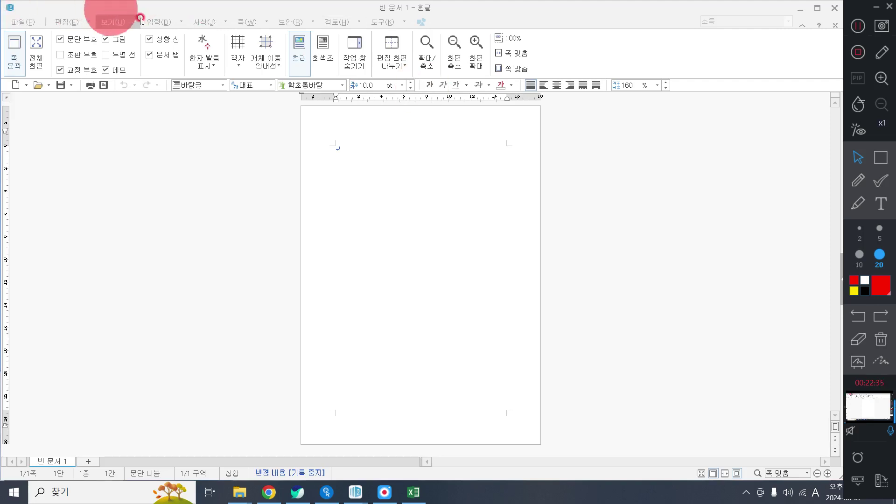
# Insert the 할머니1 clip art from the 캐릭터(가족) collection of 그리기마당 on the lower page, about 50 × 89 mm.
pyautogui.click(161, 21)
pyautogui.click(199, 46)
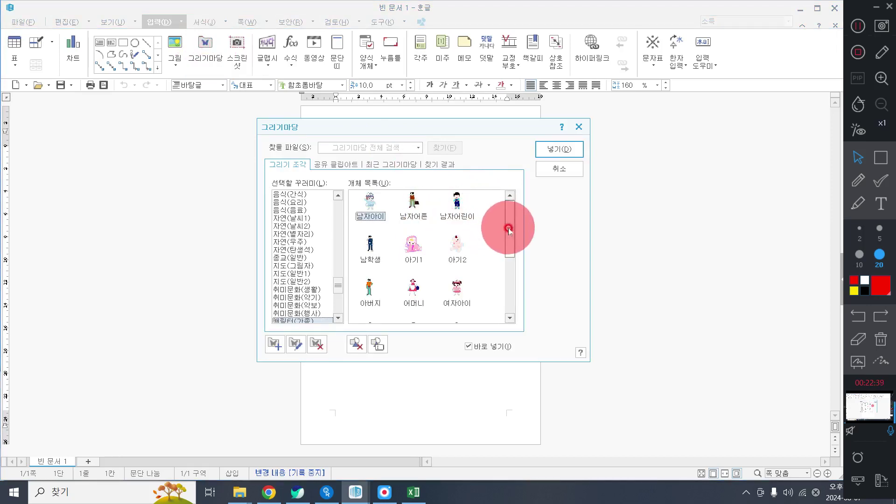
pyautogui.moveTo(509, 229); pyautogui.dragTo(381, 254)
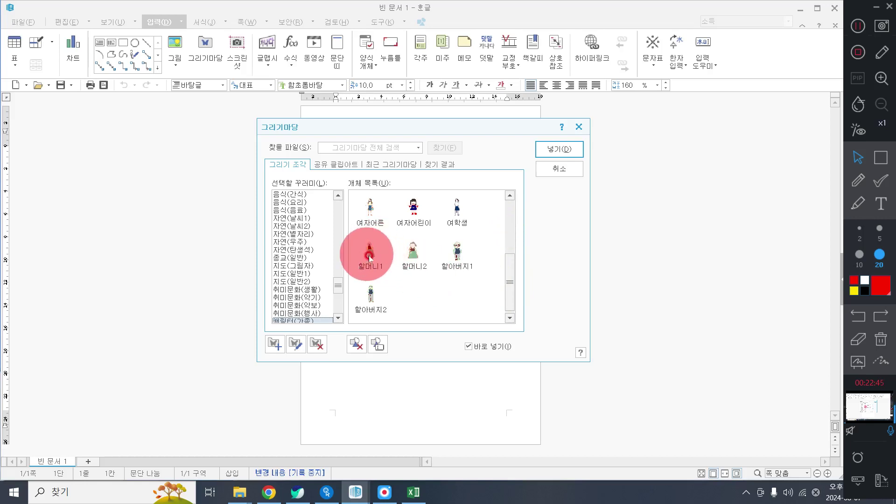
pyautogui.click(368, 256)
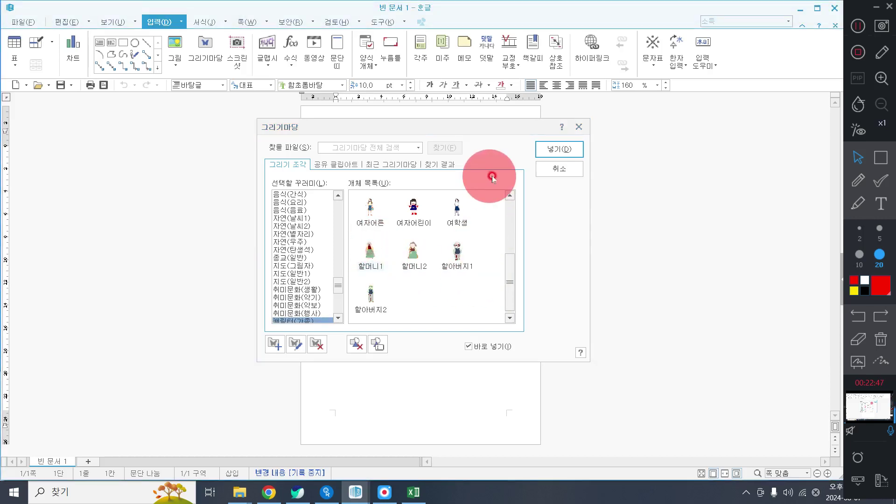
pyautogui.click(546, 159)
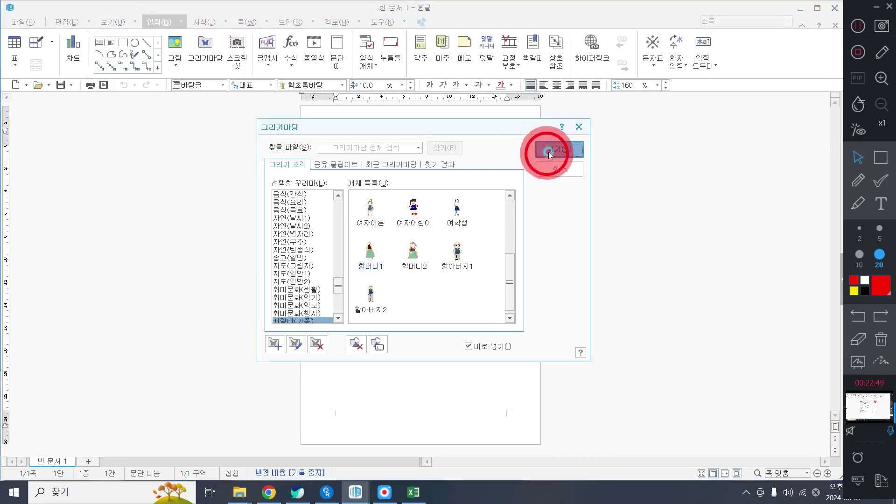
pyautogui.moveTo(391, 298); pyautogui.dragTo(448, 399)
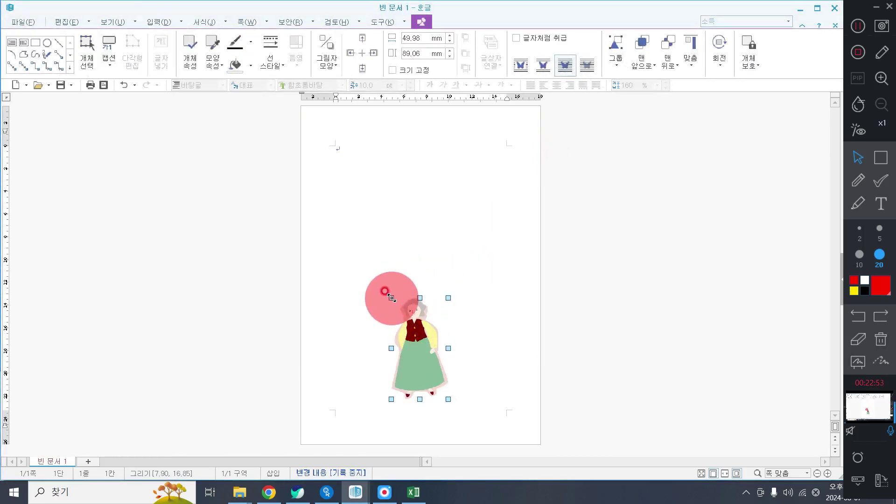
# Shrink the grandmother clip to about 36 × 64 mm and shift it slightly to the right.
pyautogui.moveTo(391, 298); pyautogui.dragTo(413, 326)
pyautogui.click(472, 298)
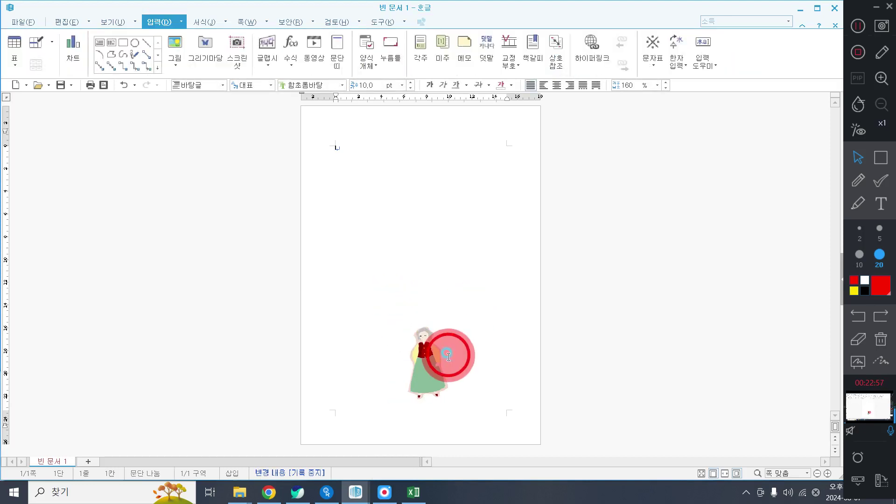
pyautogui.click(420, 363)
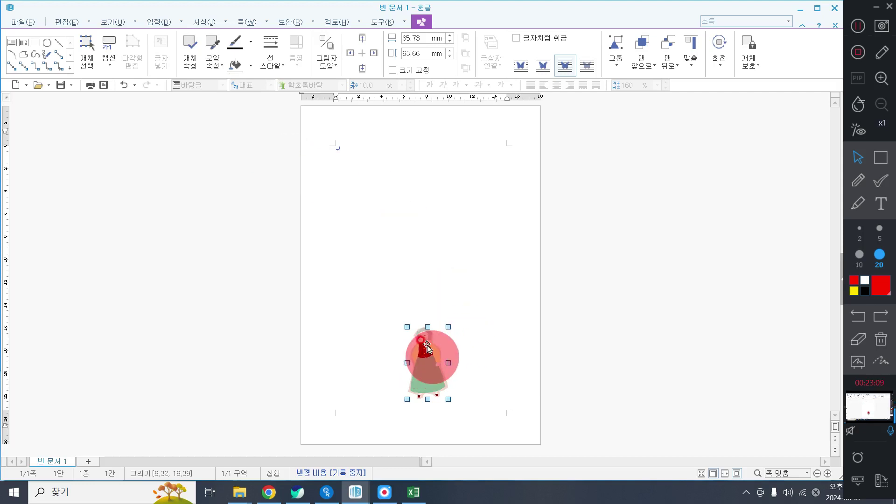
pyautogui.moveTo(431, 361); pyautogui.dragTo(437, 361)
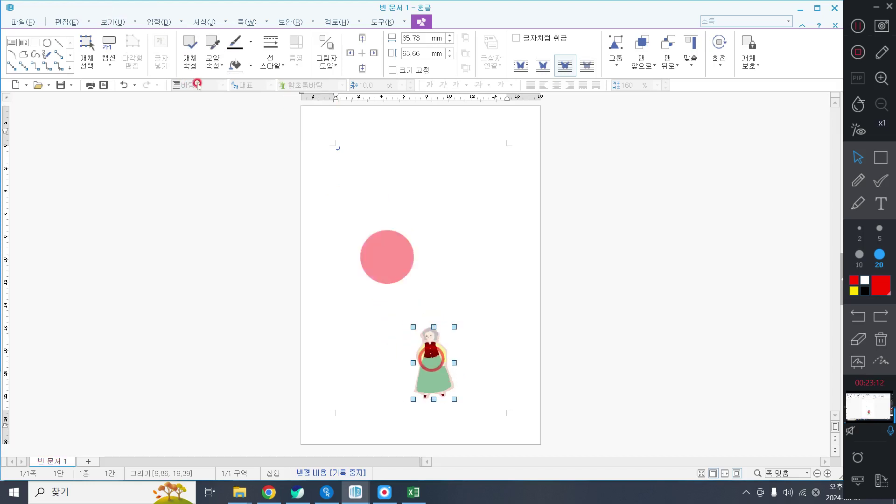
# Insert a grandfather (할아버지) clip from the 캐릭터(가족) collection of 그리기마당 to the right of the grandmother.
pyautogui.click(155, 20)
pyautogui.click(202, 59)
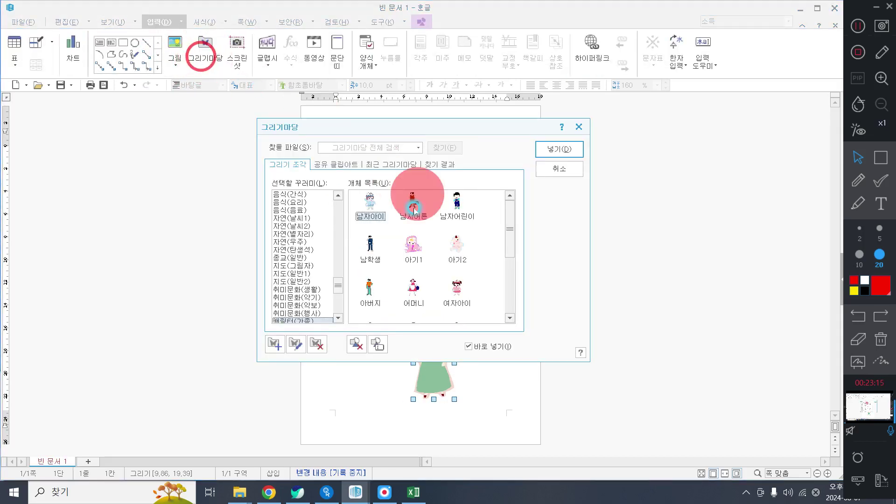
pyautogui.moveTo(505, 235); pyautogui.dragTo(530, 306)
pyautogui.click(409, 251)
pyautogui.moveTo(409, 250)
pyautogui.mouseDown()
pyautogui.moveTo(371, 264)
pyautogui.moveTo(376, 286)
pyautogui.moveTo(534, 167)
pyautogui.mouseUp()
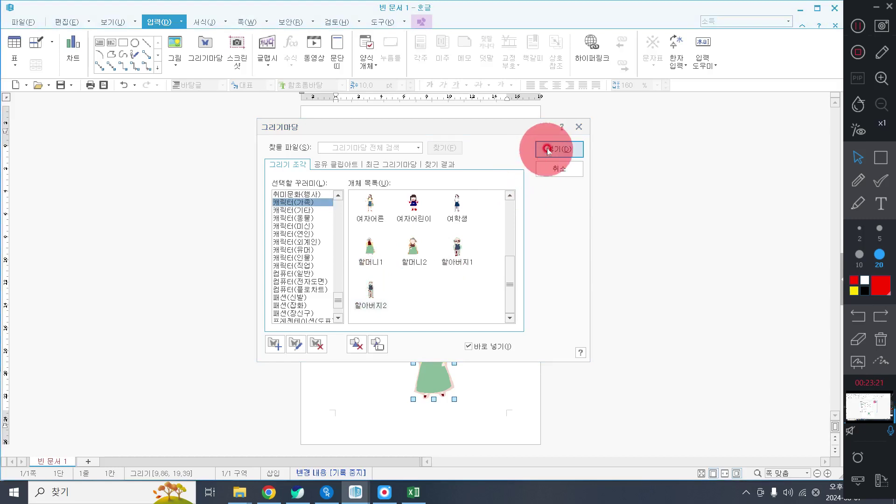
pyautogui.click(544, 147)
pyautogui.moveTo(465, 321); pyautogui.dragTo(490, 356)
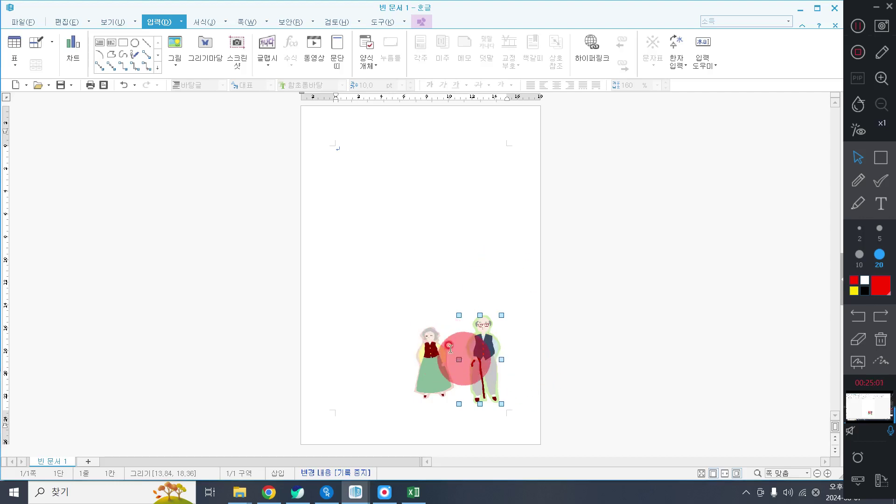
# Enlarge the grandmother clip slightly and move the grandfather closer to her.
pyautogui.click(417, 331)
pyautogui.moveTo(413, 326); pyautogui.dragTo(428, 349)
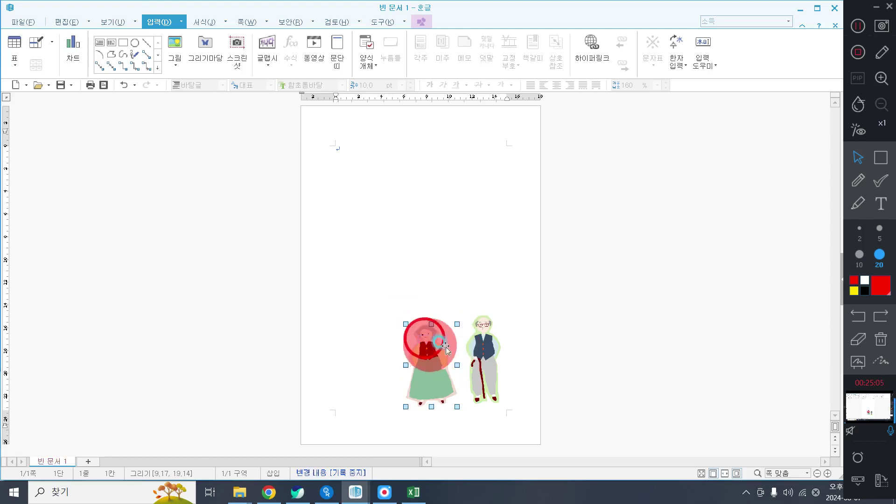
pyautogui.click(455, 359)
pyautogui.moveTo(482, 356); pyautogui.dragTo(472, 356)
pyautogui.click(517, 297)
pyautogui.click(472, 325)
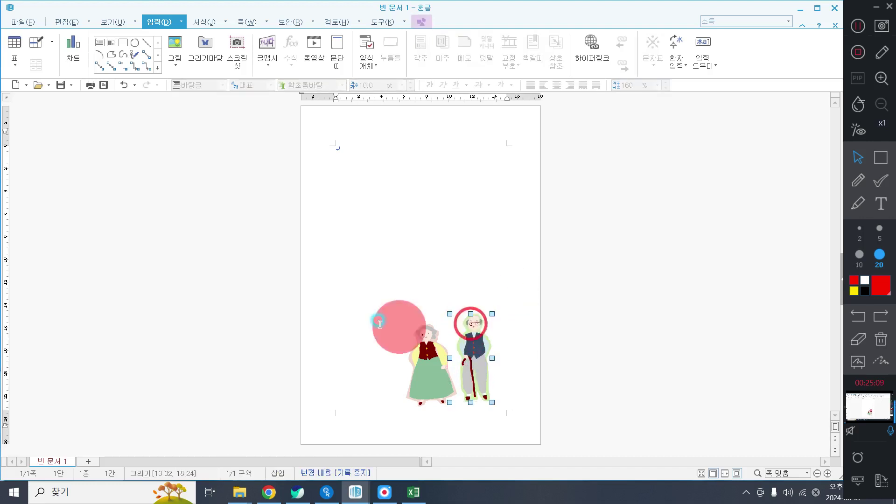
# Open 그리기마당 and choose the 식물(일반) clip art collection.
pyautogui.click(216, 43)
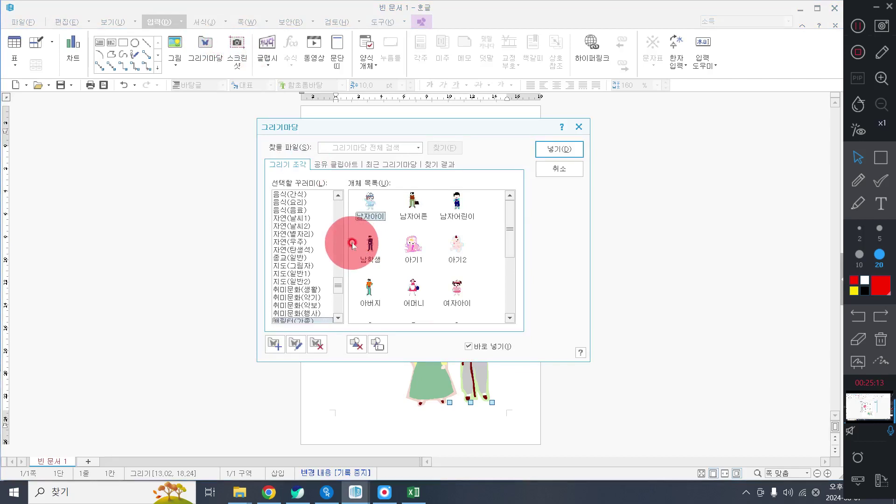
pyautogui.moveTo(341, 284); pyautogui.dragTo(337, 261)
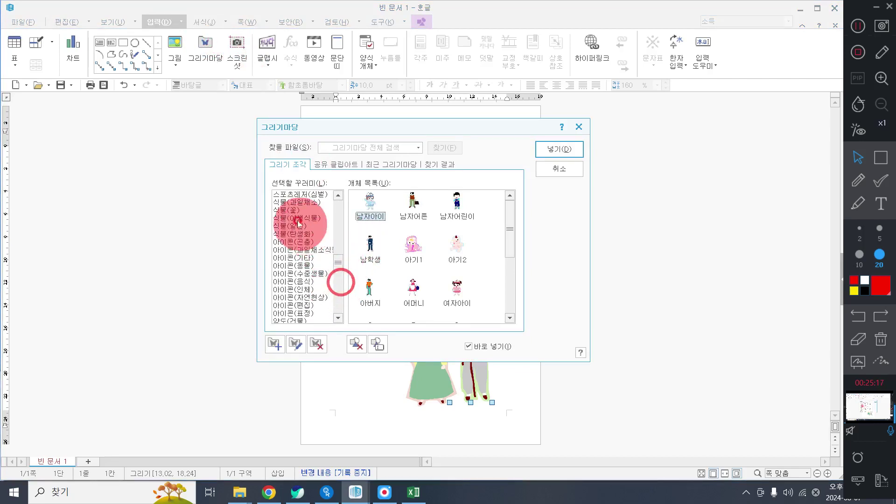
pyautogui.click(296, 217)
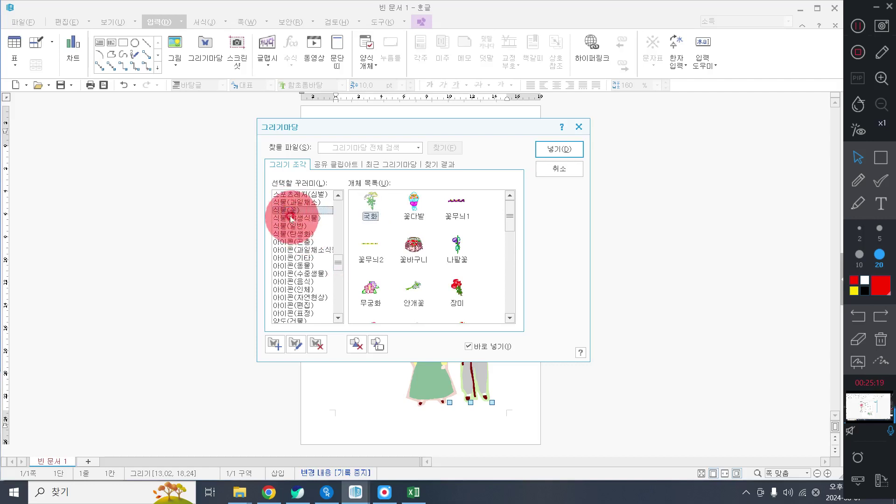
pyautogui.click(296, 219)
pyautogui.click(296, 227)
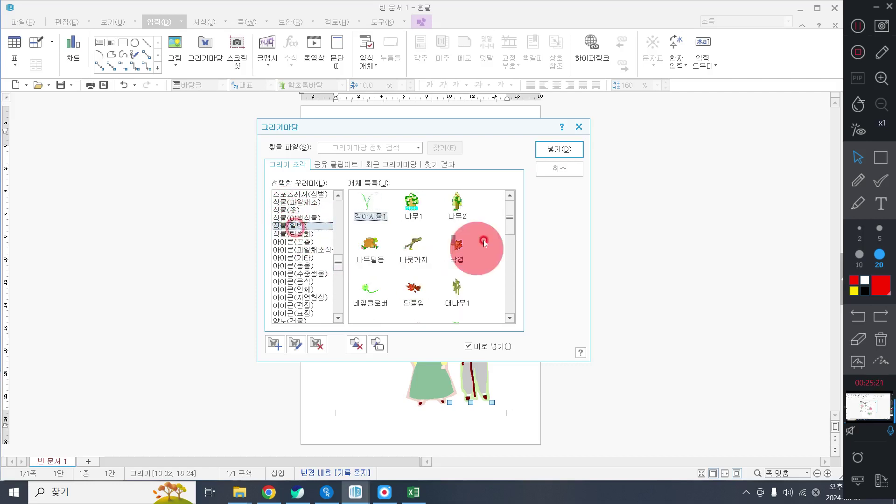
# Try the 상록수 tree clip to the left of the couple and undo its insertion.
pyautogui.moveTo(510, 225); pyautogui.dragTo(505, 275)
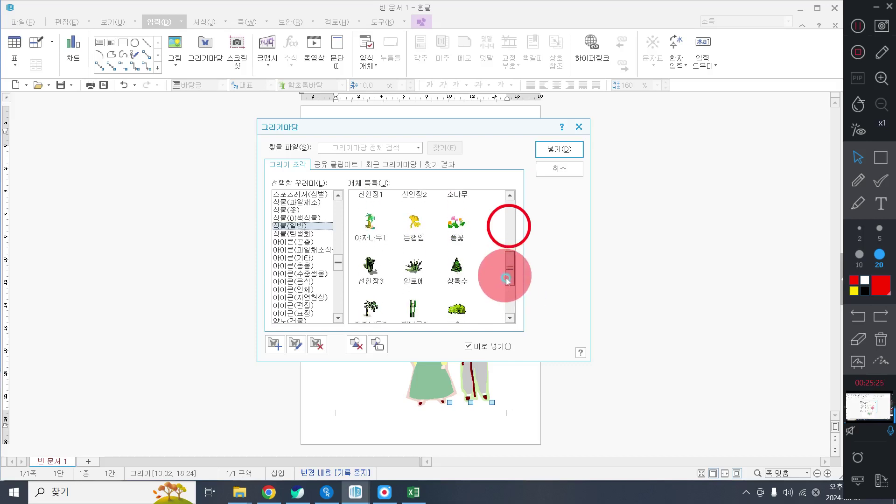
pyautogui.click(454, 264)
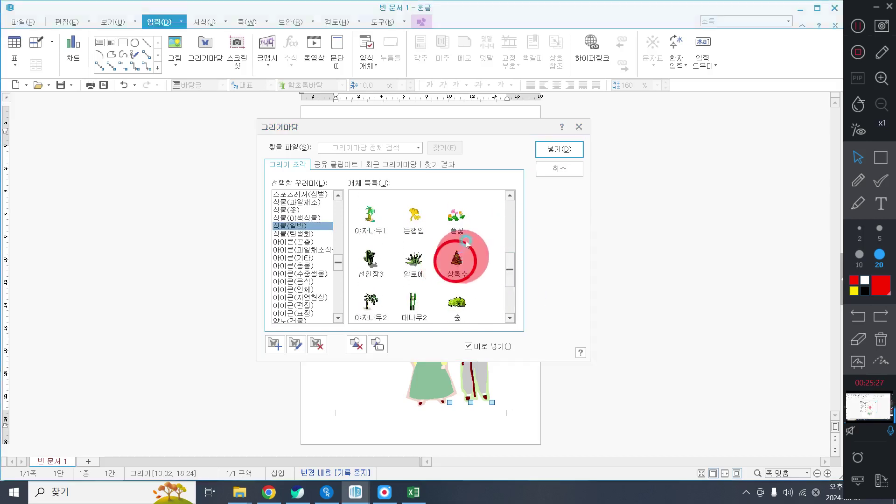
pyautogui.click(546, 154)
pyautogui.moveTo(323, 199); pyautogui.dragTo(402, 331)
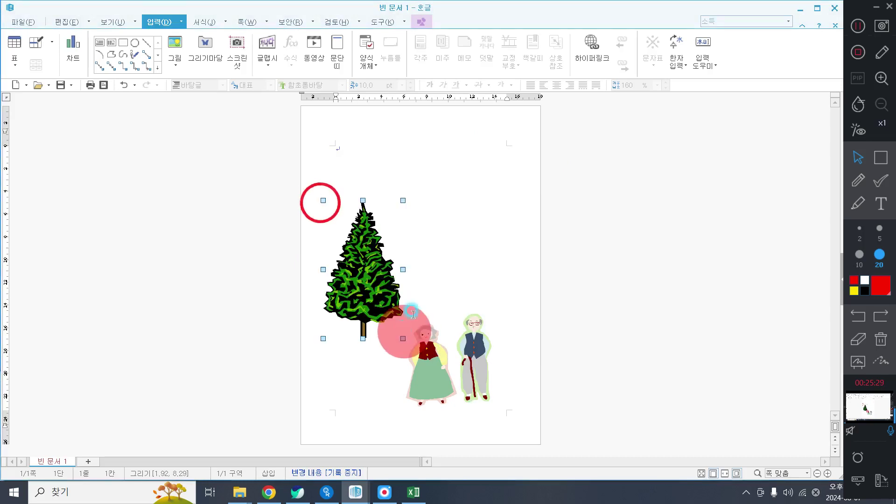
pyautogui.click(283, 127)
pyautogui.hotkey('ctrl', 'z')
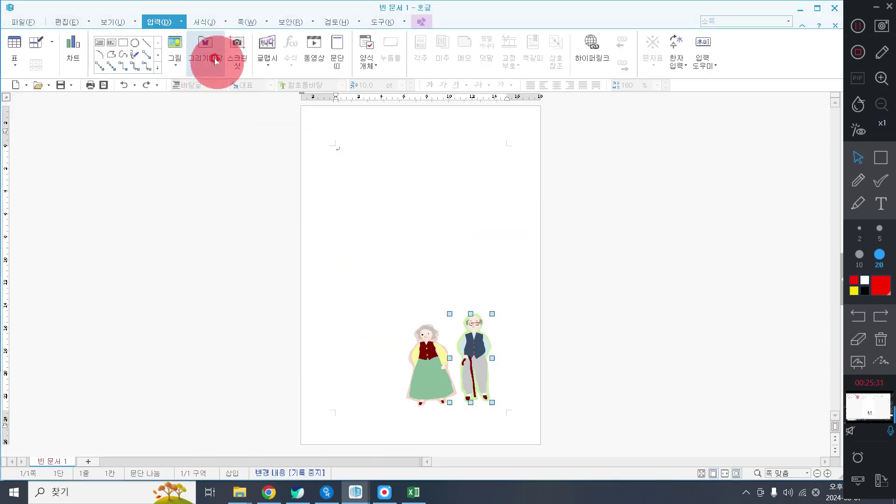
# Try the 나무1 tree clip at about 14.3 × 15.3 cm beside the couple and undo its insertion.
pyautogui.click(207, 53)
pyautogui.click(404, 198)
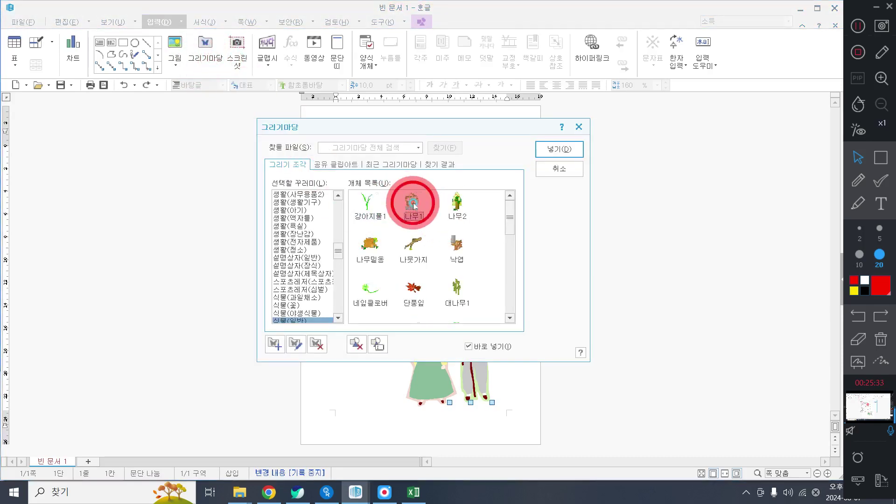
pyautogui.moveTo(509, 222); pyautogui.dragTo(492, 203)
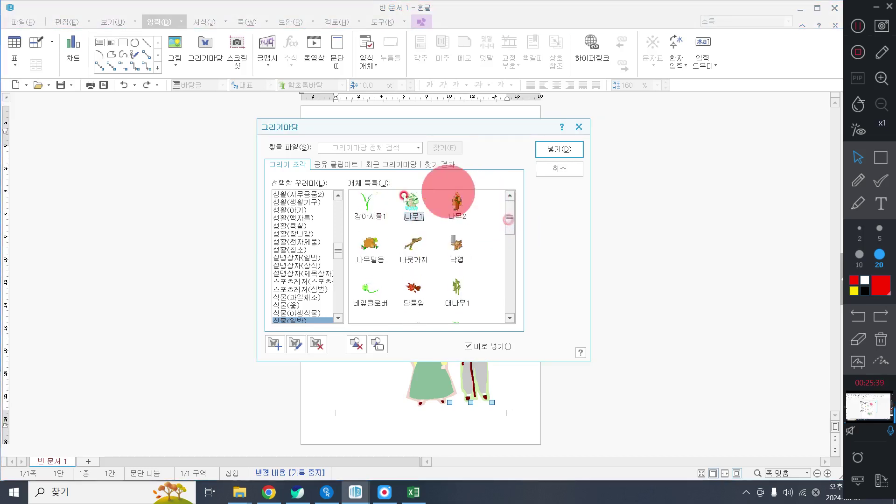
pyautogui.click(370, 240)
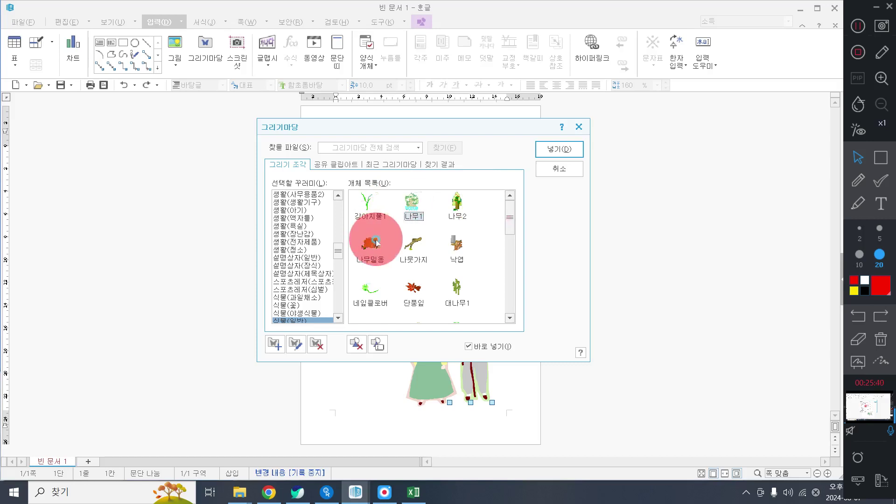
pyautogui.click(411, 200)
pyautogui.click(540, 152)
pyautogui.moveTo(323, 228); pyautogui.dragTo(485, 402)
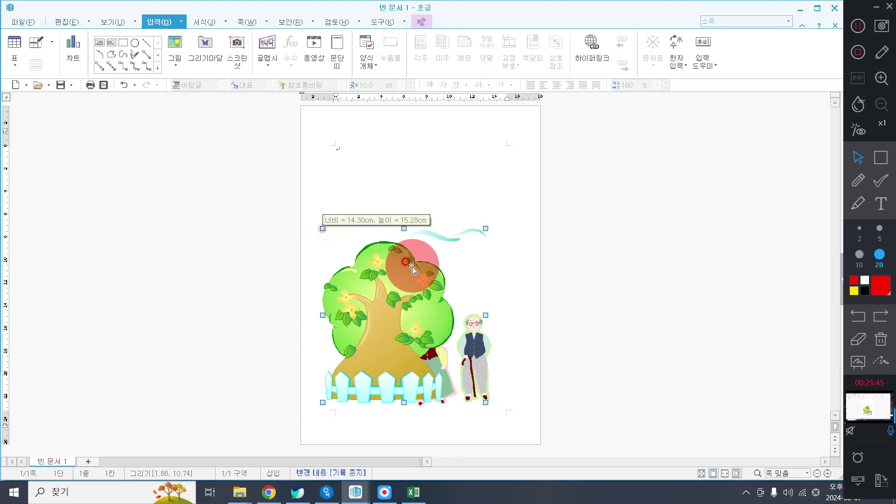
pyautogui.moveTo(406, 264); pyautogui.dragTo(422, 246)
pyautogui.hotkey('ctrl', 'z')
pyautogui.hotkey('ctrl', 'z')
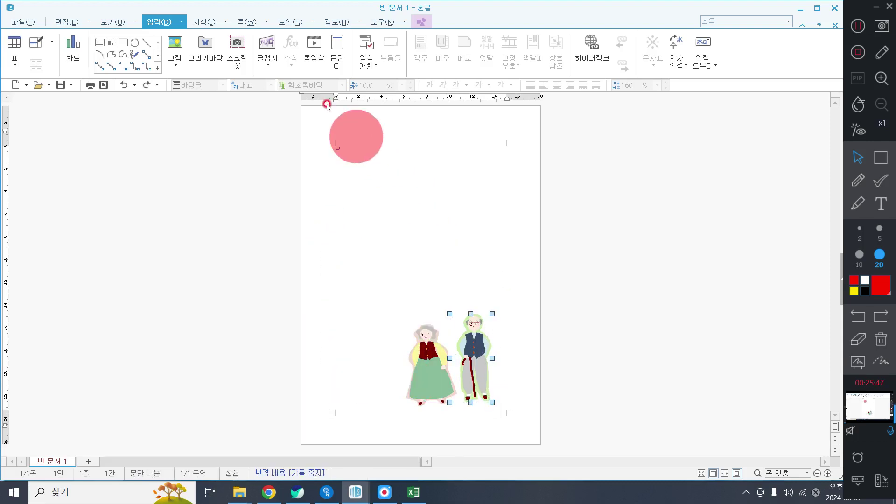
pyautogui.hotkey('ctrl', 'z')
# Insert the 나무2 tree clip from 식물(일반) and position it to the left of the grandmother.
pyautogui.click(205, 43)
pyautogui.click(462, 217)
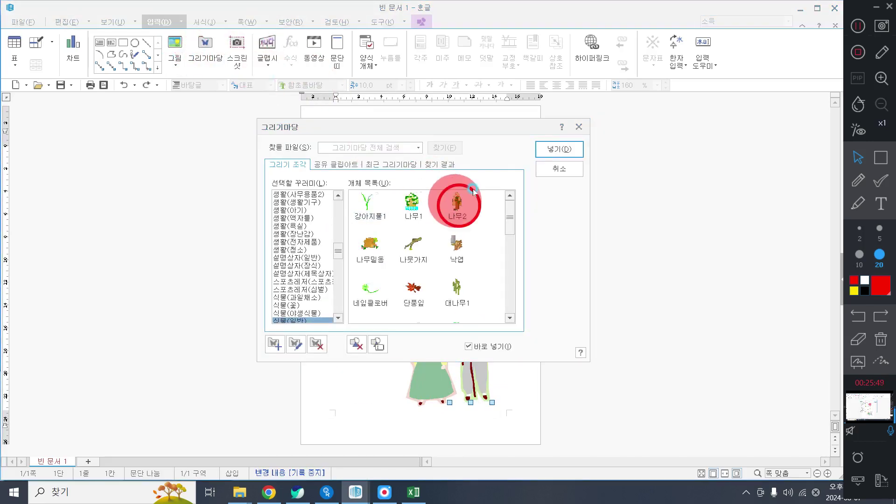
pyautogui.click(559, 149)
pyautogui.moveTo(306, 192); pyautogui.dragTo(411, 379)
pyautogui.moveTo(336, 300); pyautogui.dragTo(349, 329)
pyautogui.click(488, 280)
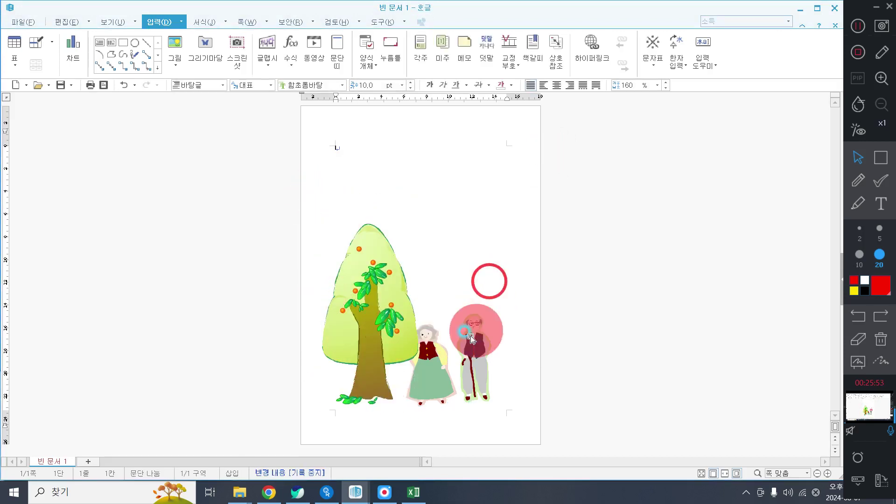
pyautogui.moveTo(391, 310); pyautogui.dragTo(395, 309)
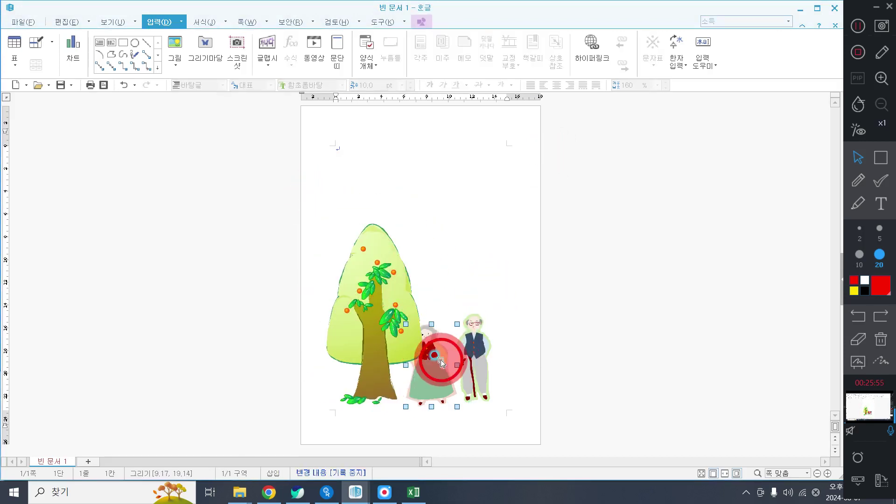
# Shift the grandmother and grandfather clips slightly to the right and delete the 나무2 tree beside them.
pyautogui.moveTo(481, 345); pyautogui.dragTo(443, 359)
pyautogui.click(430, 226)
pyautogui.click(399, 269)
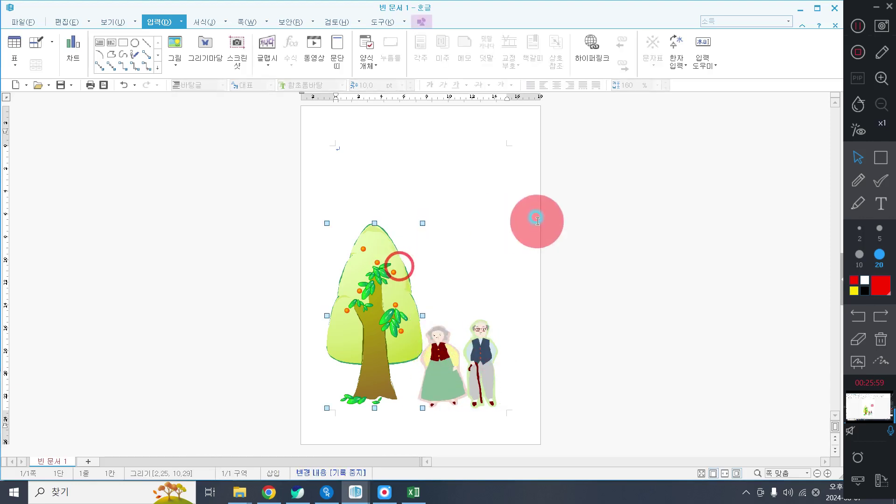
pyautogui.press('Delete')
# Insert the 소나무 clip from 식물(일반) and position it so its branches reach over the couple.
pyautogui.click(201, 57)
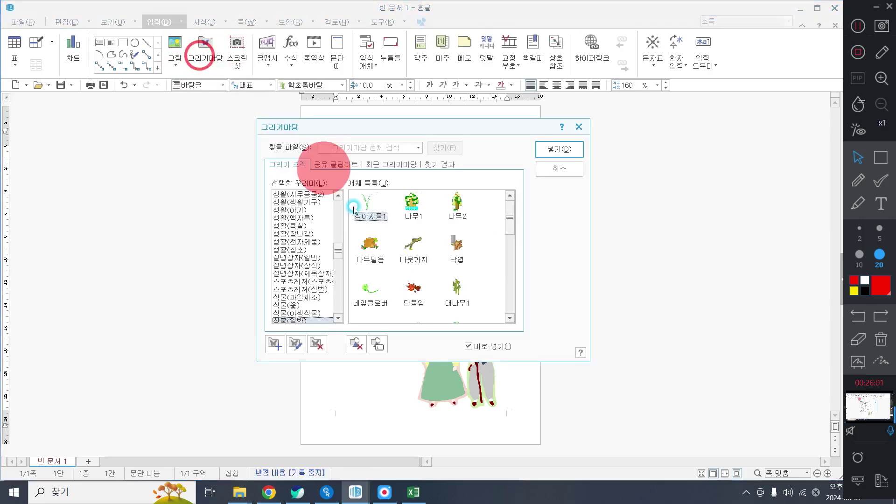
pyautogui.moveTo(502, 223); pyautogui.dragTo(454, 280)
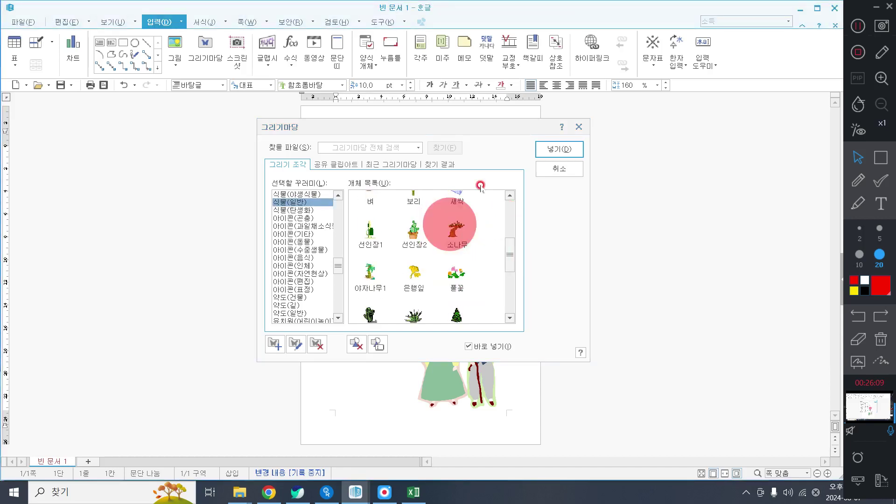
pyautogui.click(538, 155)
pyautogui.moveTo(355, 225); pyautogui.dragTo(534, 394)
pyautogui.moveTo(443, 263); pyautogui.dragTo(415, 276)
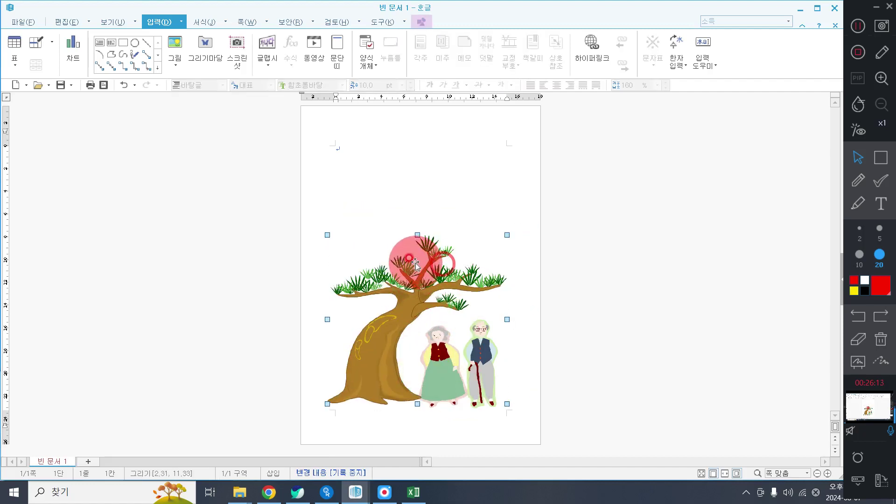
# Insert the 풀꽃 clip from 식물(일반) and position it at the foot of the tree trunk beside the grandmother.
pyautogui.click(206, 46)
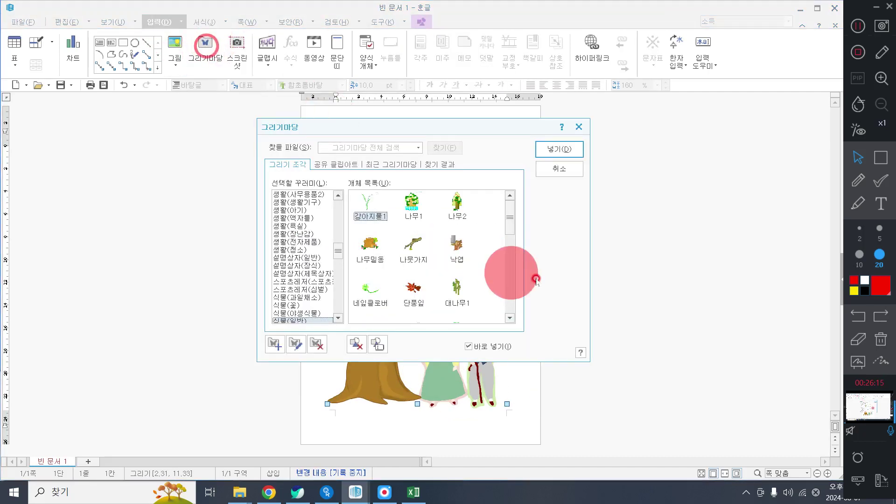
pyautogui.moveTo(511, 217); pyautogui.dragTo(513, 266)
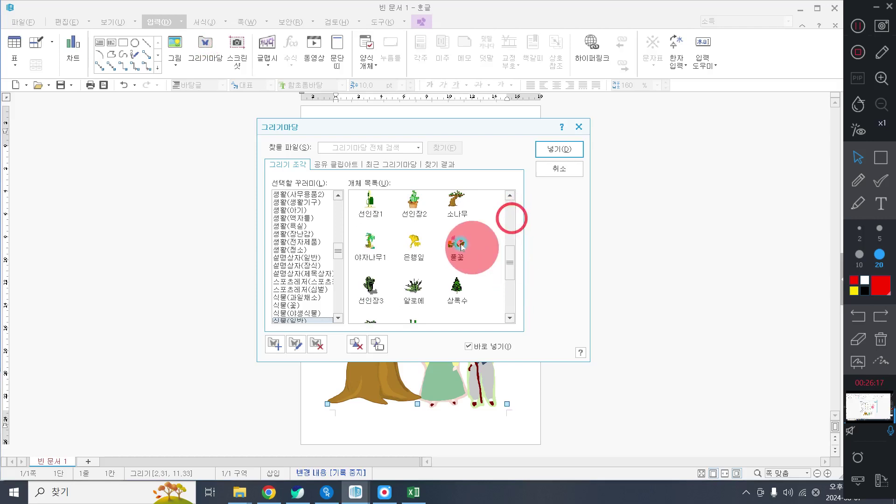
pyautogui.click(456, 243)
pyautogui.click(542, 152)
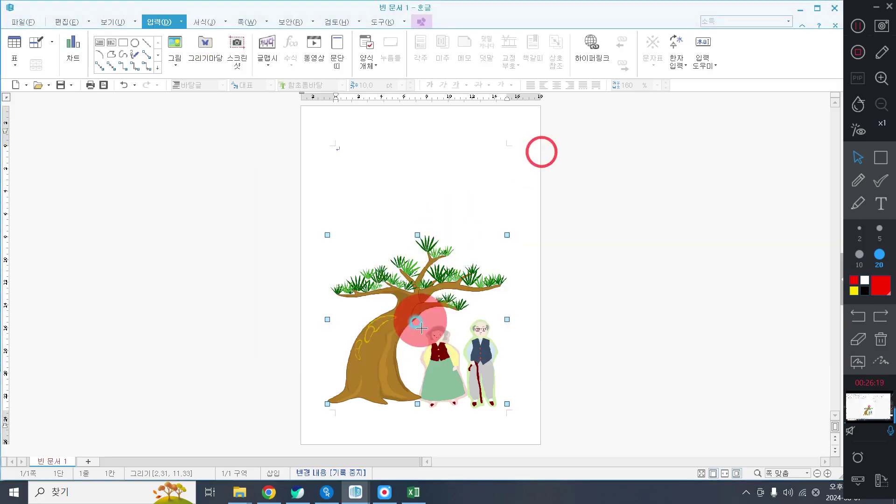
pyautogui.moveTo(385, 364); pyautogui.dragTo(402, 383)
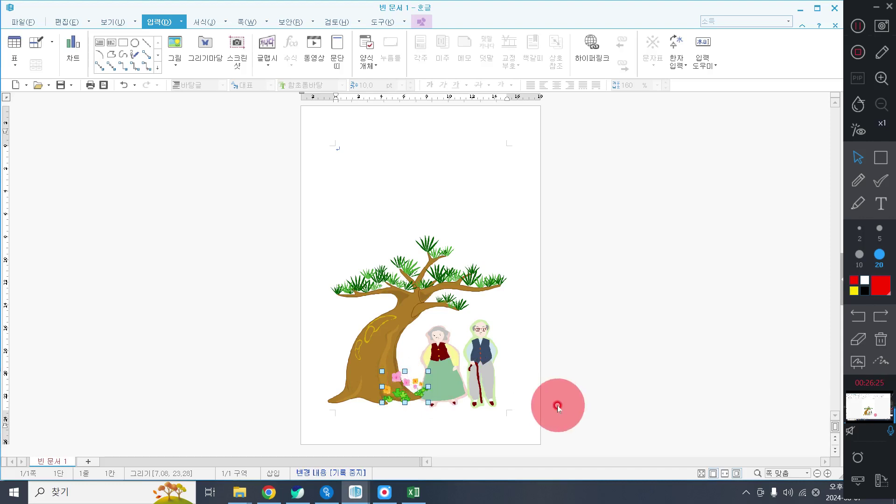
pyautogui.moveTo(411, 390)
pyautogui.mouseDown()
pyautogui.moveTo(417, 396)
pyautogui.moveTo(408, 396)
pyautogui.mouseUp()
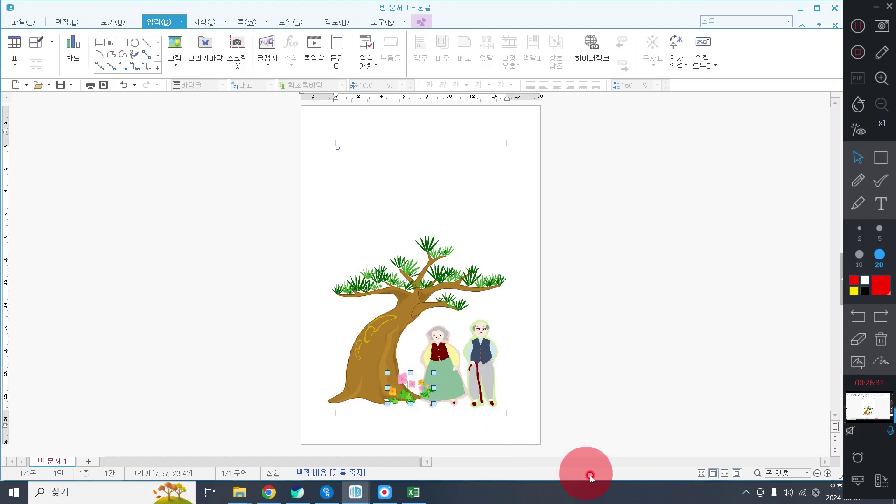
pyautogui.moveTo(402, 387)
pyautogui.mouseDown()
pyautogui.moveTo(411, 392)
pyautogui.moveTo(406, 380)
pyautogui.mouseUp()
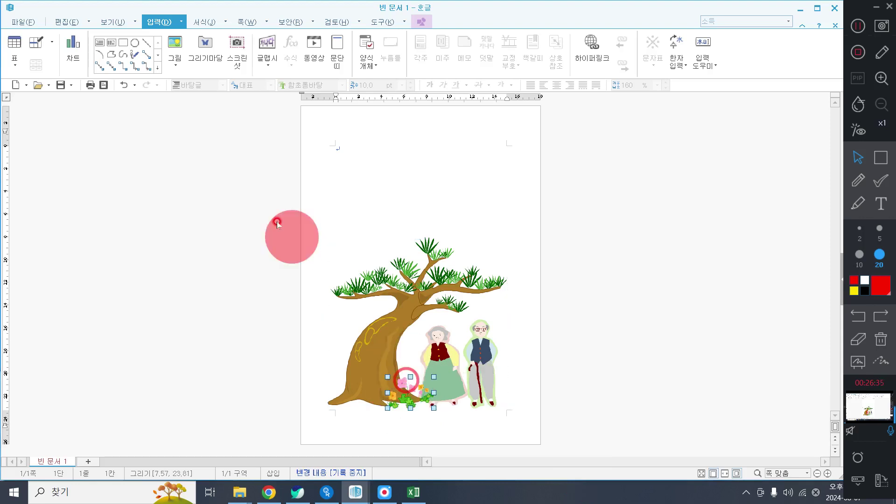
# Insert the 강아지풀1 clip from 식물(일반) and nudge it into place over the left roots of the pine tree.
pyautogui.click(205, 43)
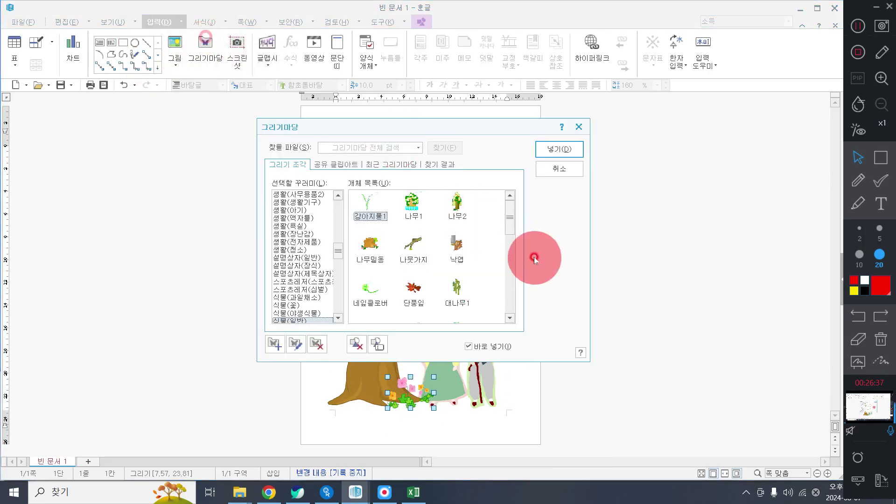
pyautogui.click(506, 216)
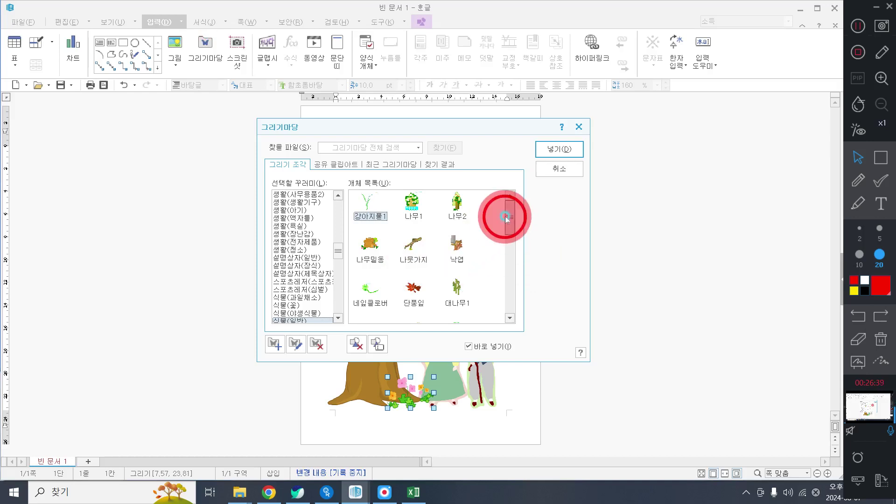
pyautogui.moveTo(506, 217); pyautogui.dragTo(499, 214)
pyautogui.click(559, 150)
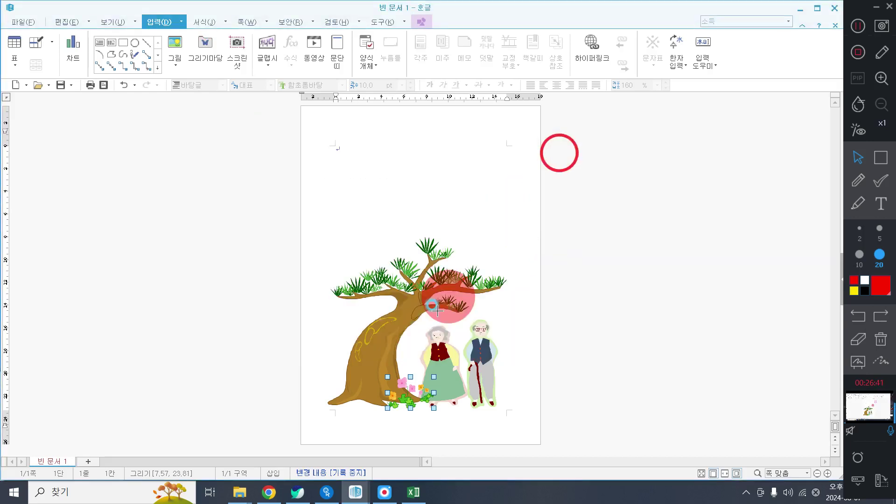
pyautogui.moveTo(437, 310); pyautogui.dragTo(338, 373)
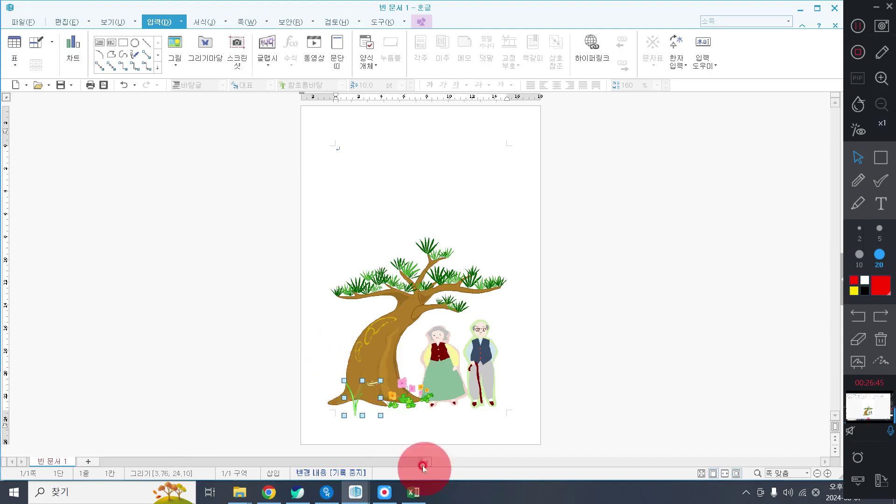
pyautogui.press('Left')
pyautogui.press('Up')
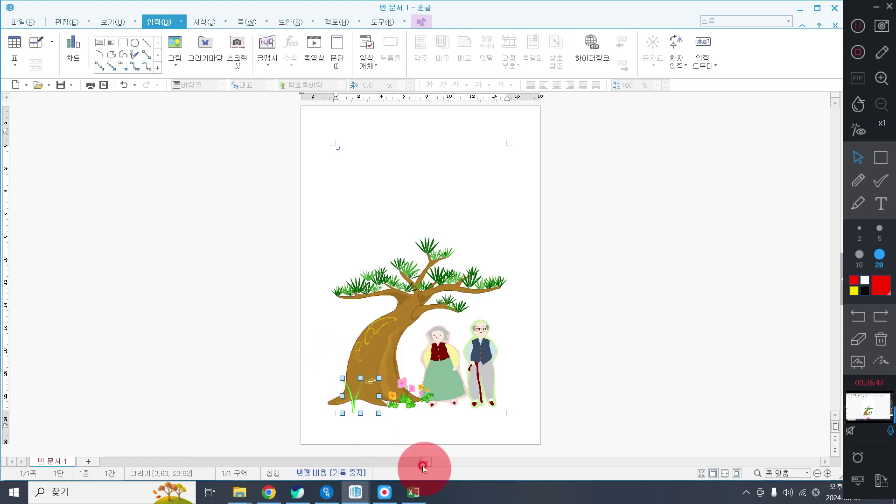
pyautogui.press('Left')
pyautogui.press('Up')
pyautogui.press('Left')
pyautogui.press('Up')
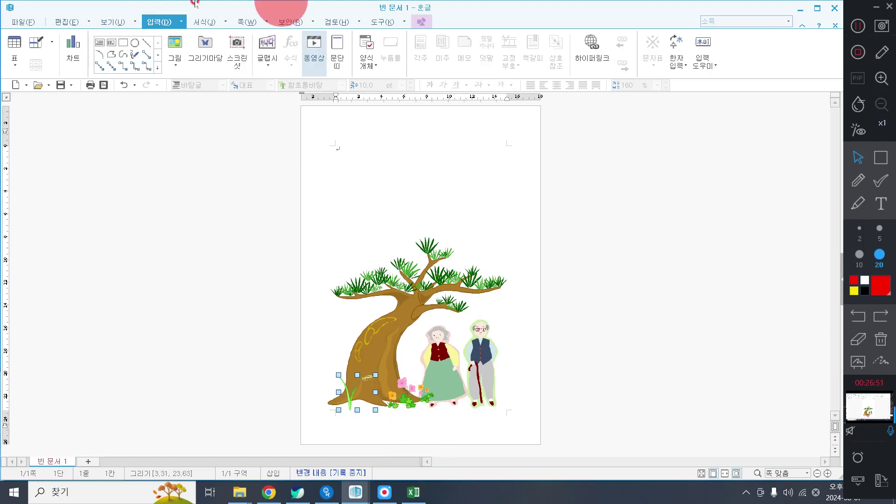
# Try the 강아지풀2 clip from 식물(일반) on the pine trunk and remove it.
pyautogui.click(206, 46)
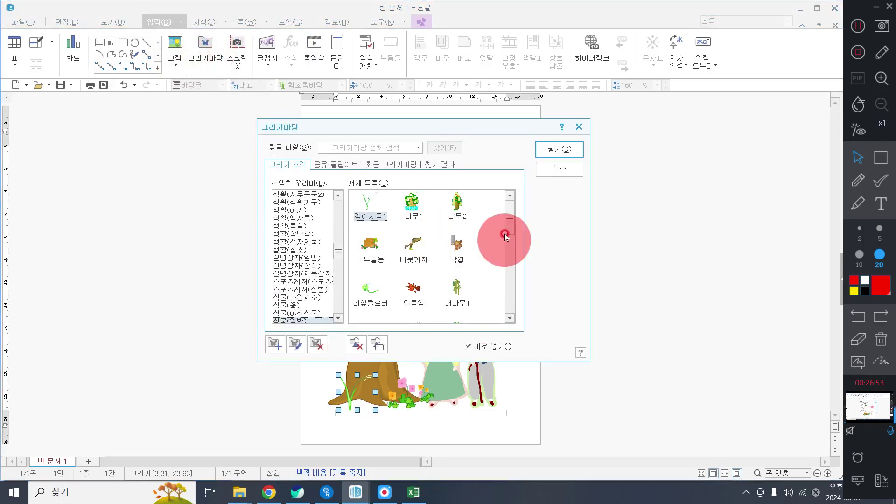
pyautogui.moveTo(509, 225); pyautogui.dragTo(413, 264)
pyautogui.click(415, 252)
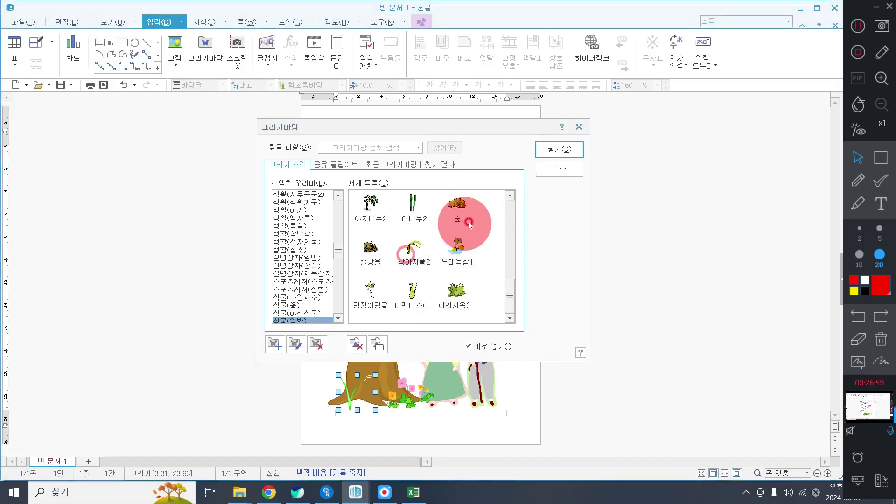
pyautogui.click(537, 153)
pyautogui.click(366, 307)
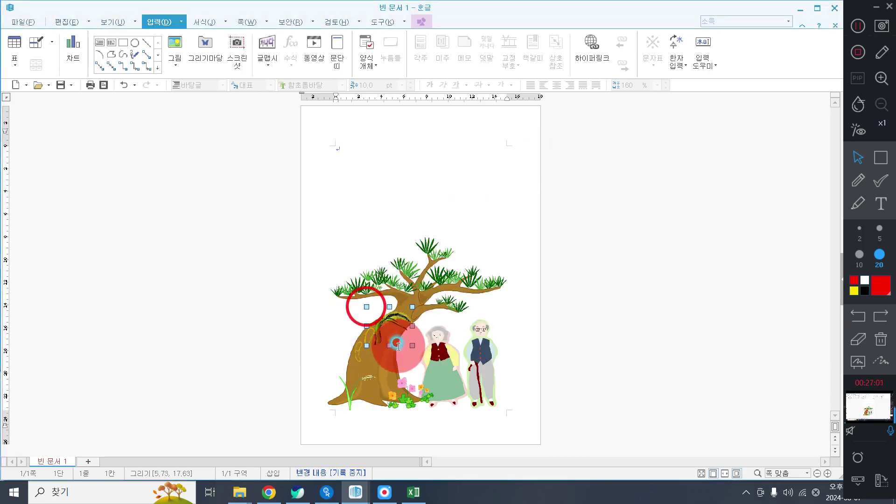
pyautogui.click(526, 404)
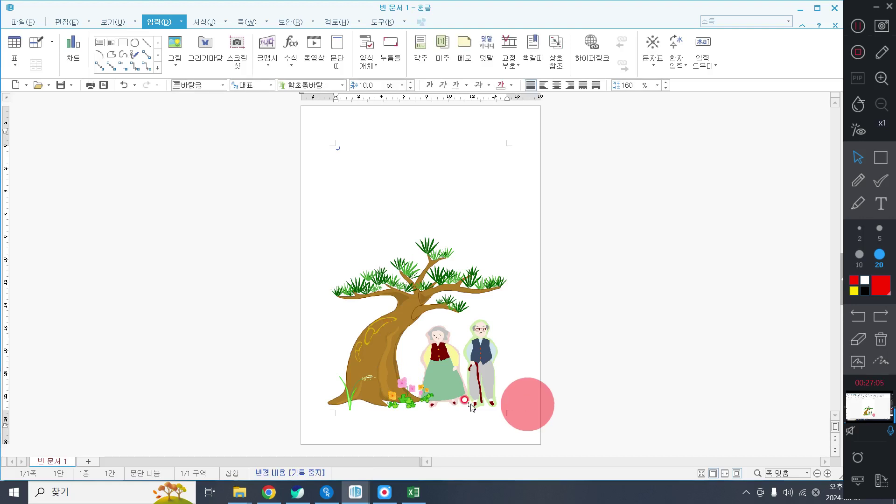
# Duplicate the 강아지풀1 clip to the right of the original and shrink the copy to about 25 × 24 mm.
pyautogui.click(351, 402)
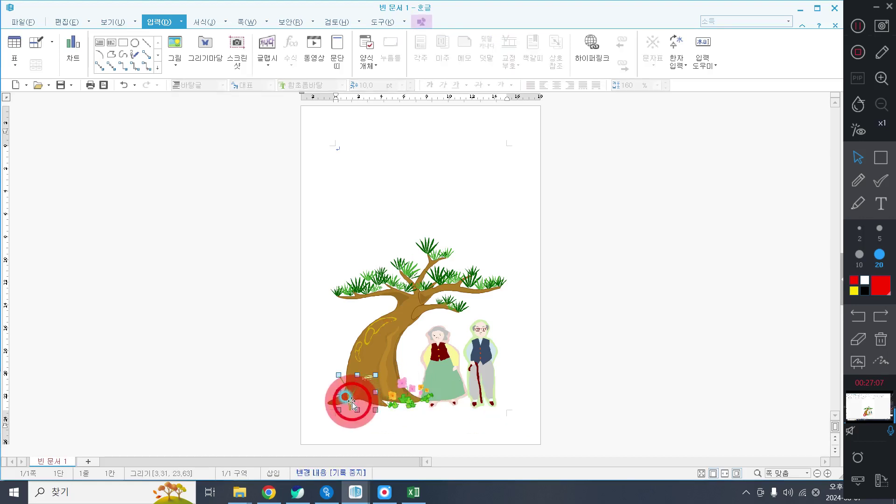
pyautogui.moveTo(351, 402); pyautogui.dragTo(377, 402)
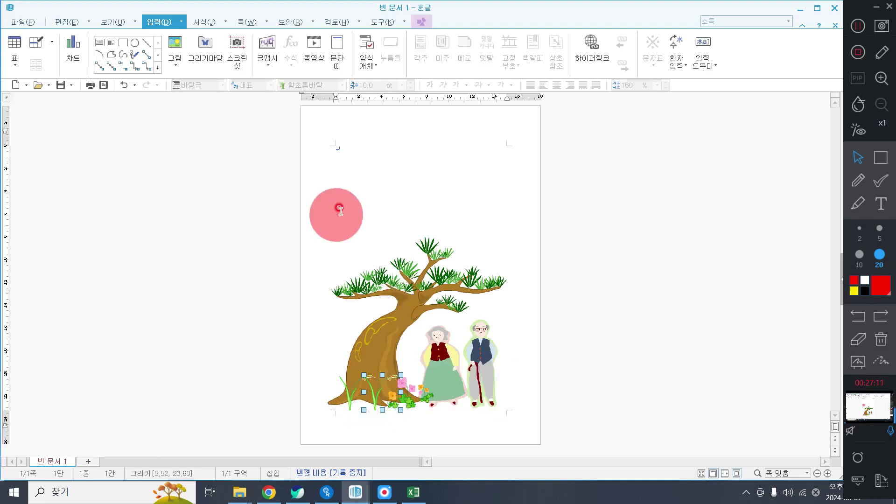
pyautogui.moveTo(401, 374); pyautogui.dragTo(387, 384)
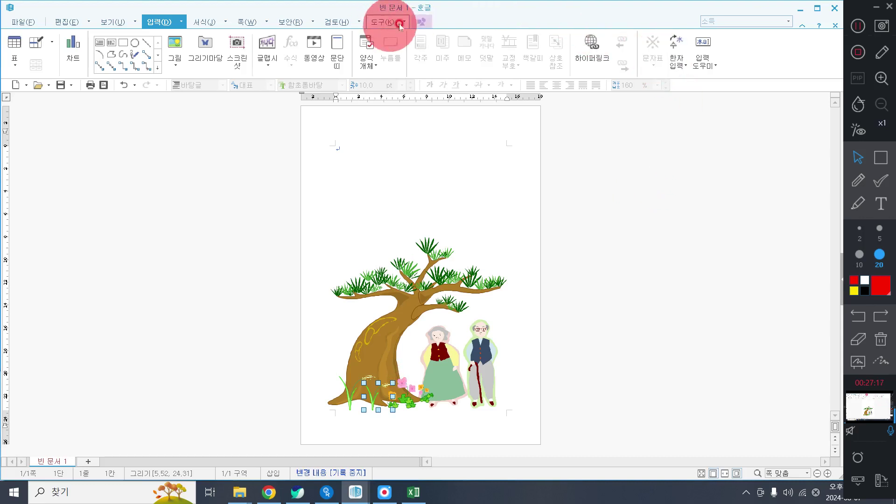
# Rotate the smaller 강아지풀1 copy slightly counterclockwise and move it onto the original grass clip.
pyautogui.click(420, 22)
pyautogui.click(714, 52)
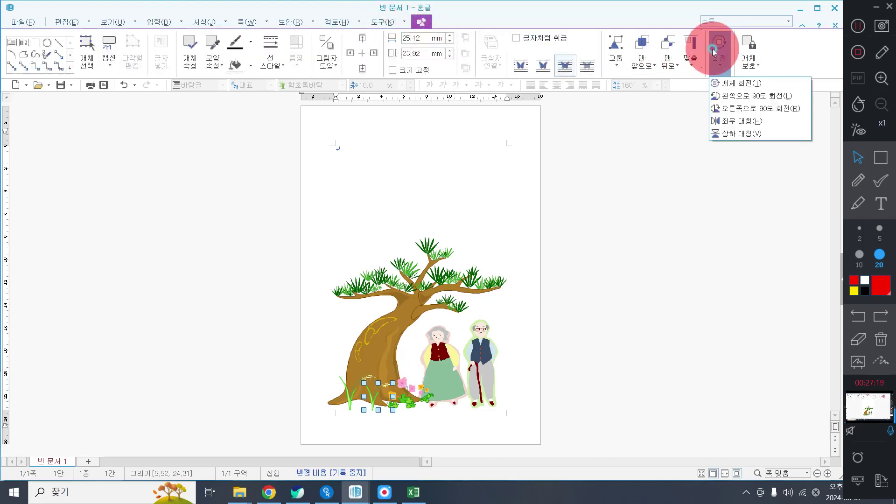
pyautogui.click(737, 83)
pyautogui.moveTo(402, 386); pyautogui.dragTo(349, 405)
pyautogui.click(392, 422)
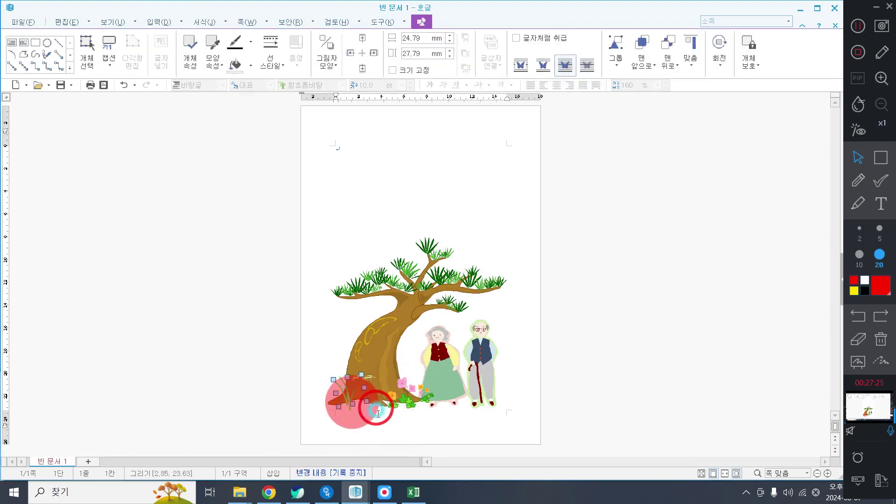
pyautogui.click(429, 431)
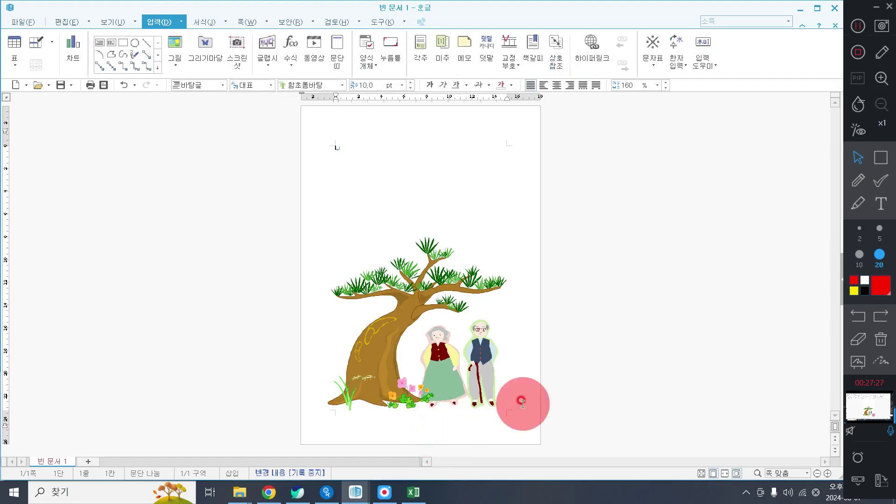
# Nudge the larger 강아지풀1 clip slightly upward and rotate it slightly clockwise.
pyautogui.click(346, 401)
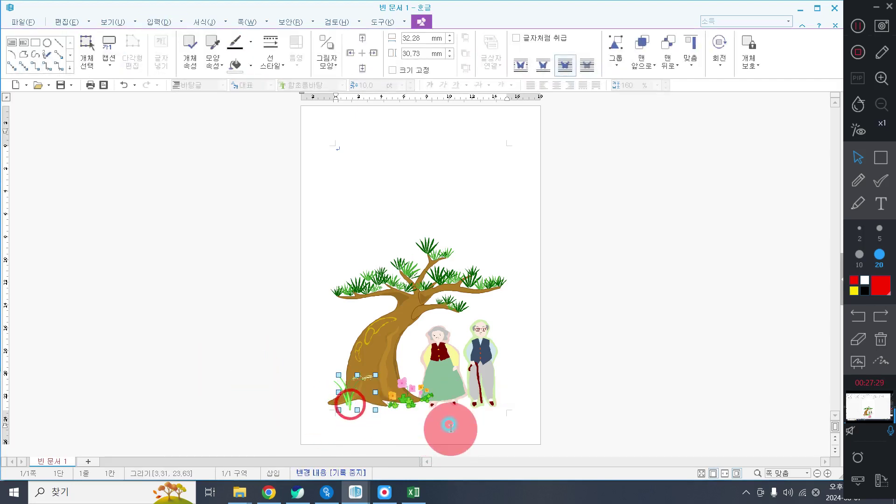
pyautogui.press('Up')
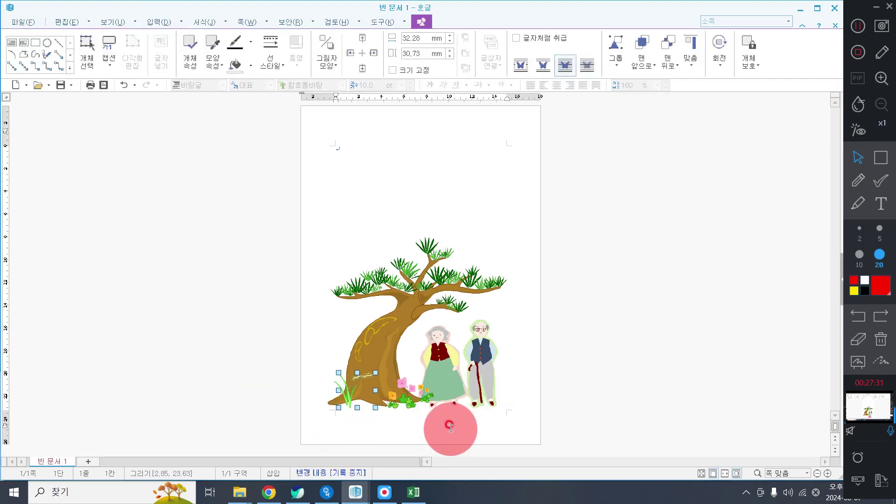
pyautogui.click(718, 52)
pyautogui.click(732, 81)
pyautogui.click(380, 366)
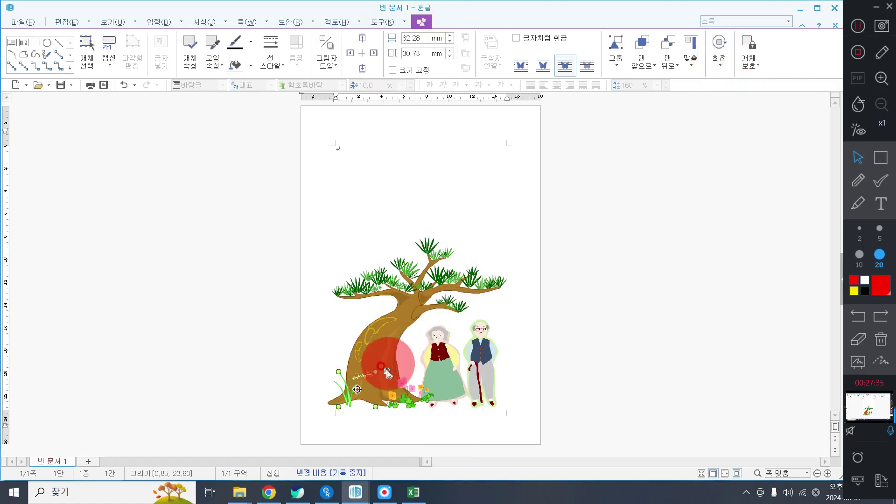
pyautogui.moveTo(391, 383); pyautogui.dragTo(374, 376)
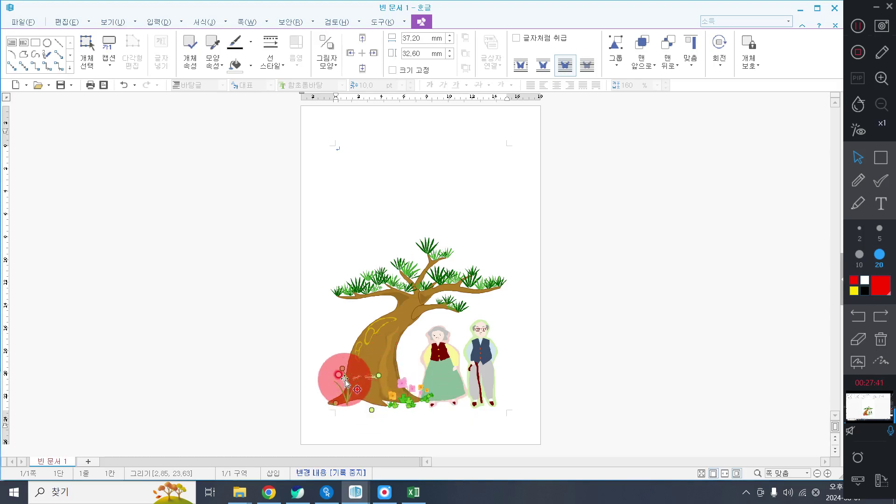
# Rotate the smaller 강아지풀1 copy clockwise so it stands upright among the larger grass at the tree roots.
pyautogui.click(357, 378)
pyautogui.click(358, 381)
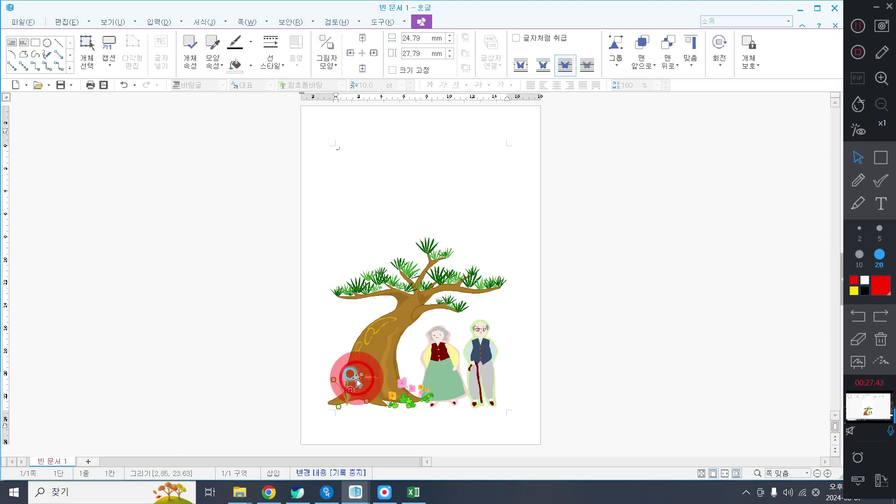
pyautogui.click(360, 377)
pyautogui.click(358, 380)
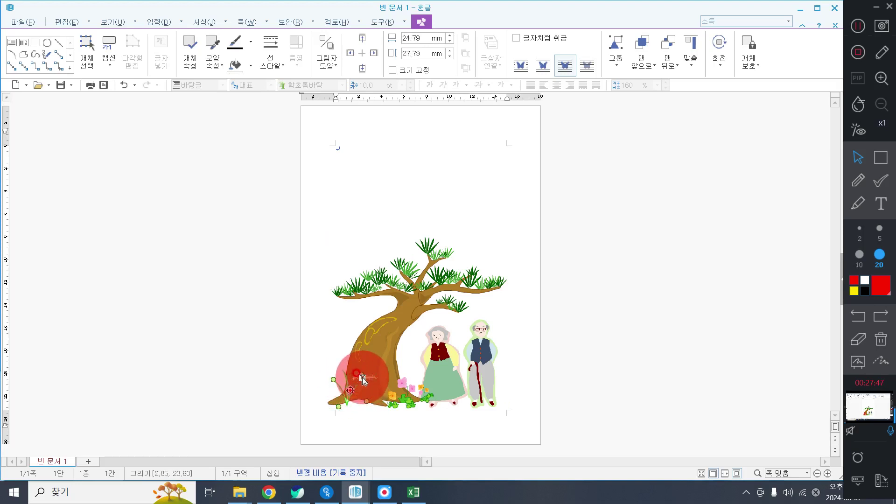
pyautogui.moveTo(364, 380); pyautogui.dragTo(399, 404)
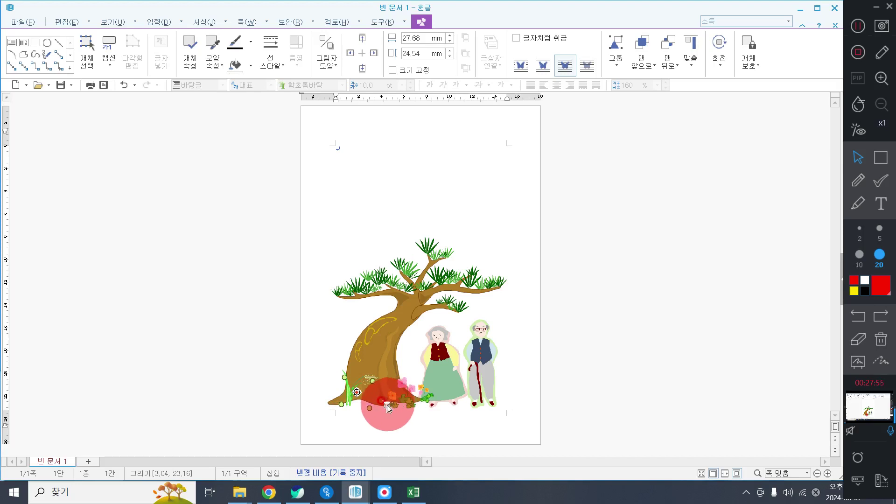
pyautogui.moveTo(370, 410); pyautogui.dragTo(368, 410)
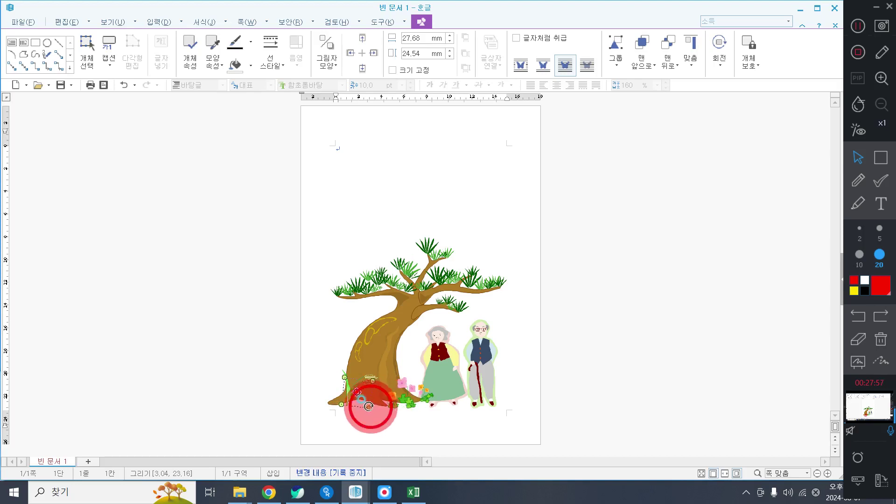
pyautogui.click(515, 413)
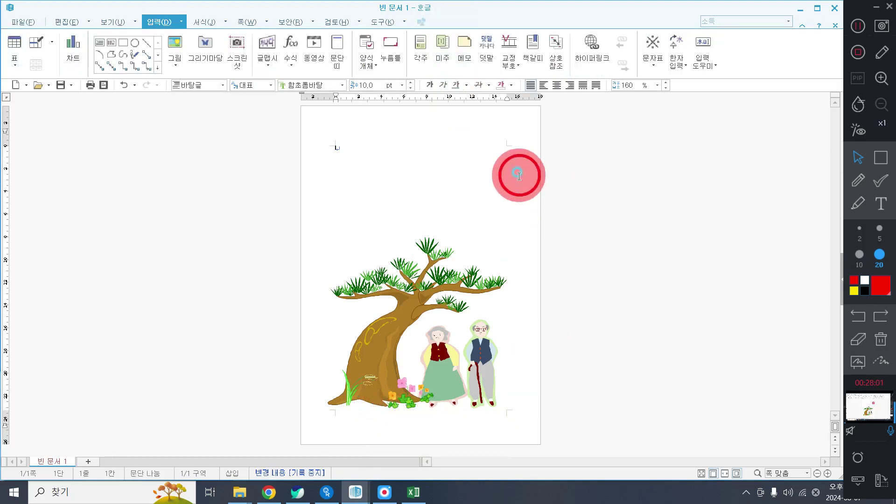
# Insert the 나비 clip from the 아이콘(곤충) set of 그리기마당 at about 21 × 17 mm.
pyautogui.click(211, 50)
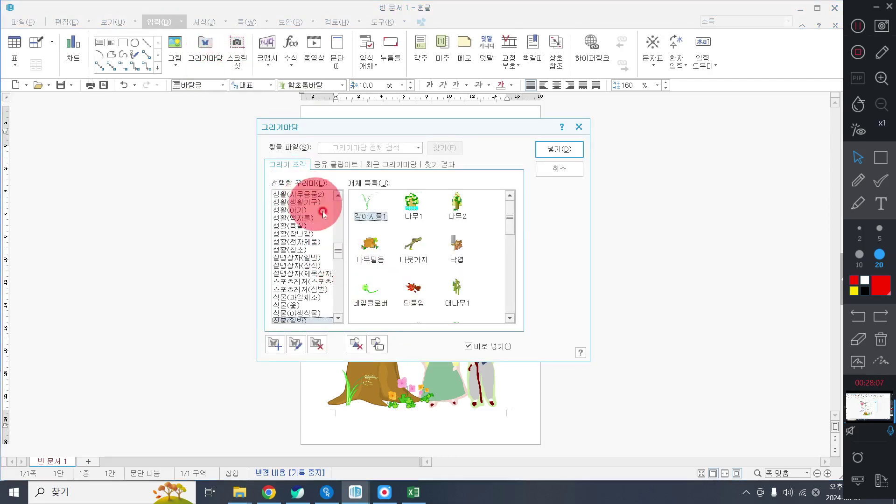
pyautogui.moveTo(337, 251); pyautogui.dragTo(335, 269)
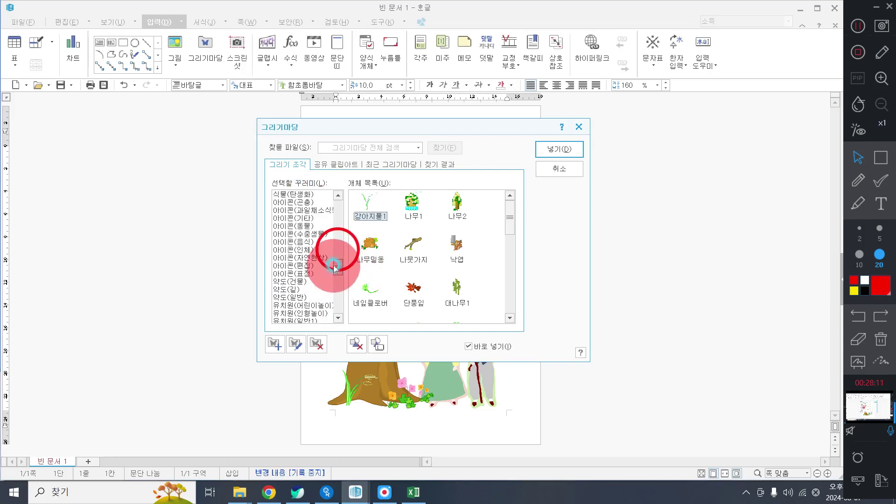
pyautogui.click(294, 201)
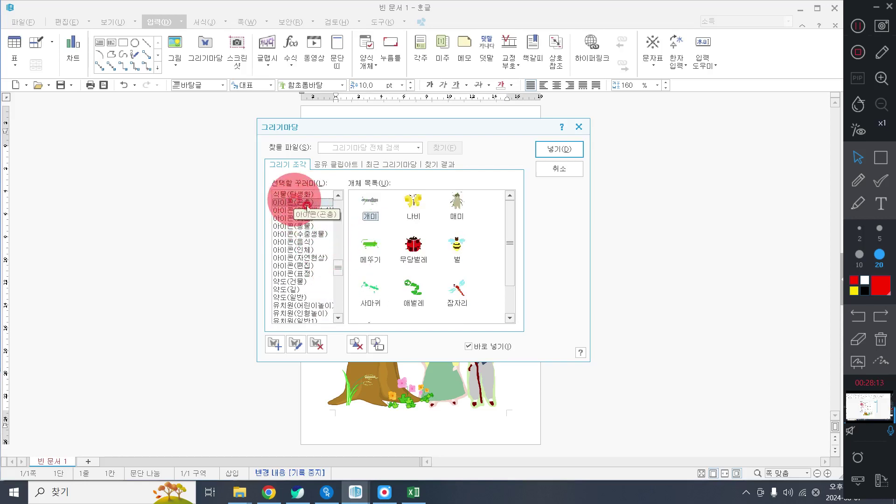
pyautogui.moveTo(514, 252); pyautogui.dragTo(499, 230)
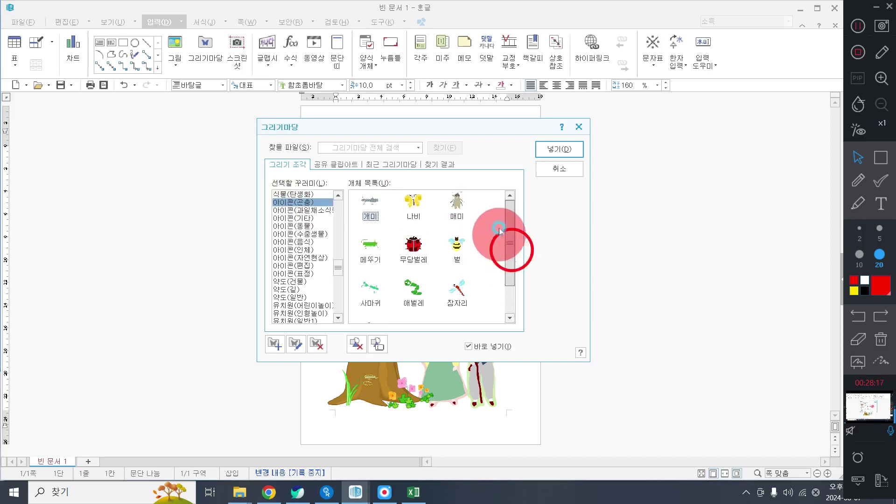
pyautogui.click(418, 200)
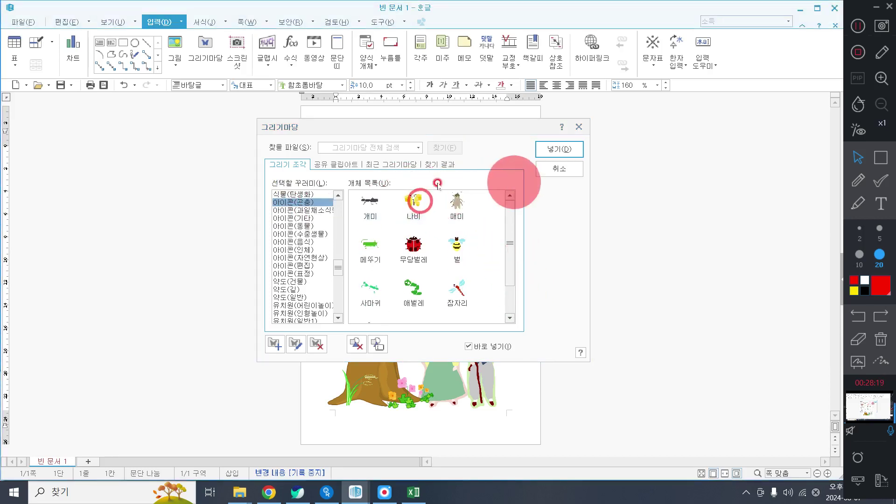
pyautogui.click(546, 150)
pyautogui.moveTo(347, 205)
pyautogui.mouseDown()
pyautogui.moveTo(505, 315)
pyautogui.moveTo(514, 310)
pyautogui.moveTo(351, 246)
pyautogui.mouseUp()
# Undo the butterfly copy over the tree's left branches and move the remaining butterfly just above and right of the grandfather's head.
pyautogui.click(524, 239)
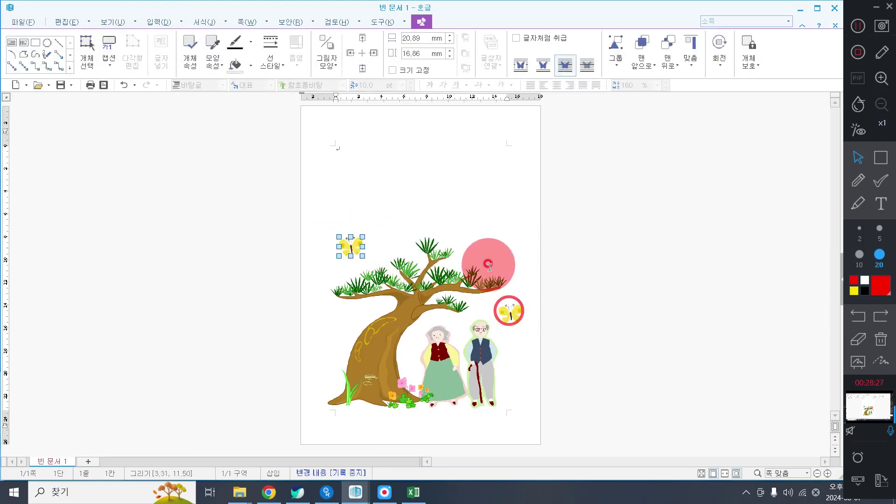
pyautogui.hotkey('ctrl', 'z')
pyautogui.moveTo(522, 306); pyautogui.dragTo(513, 310)
pyautogui.click(553, 326)
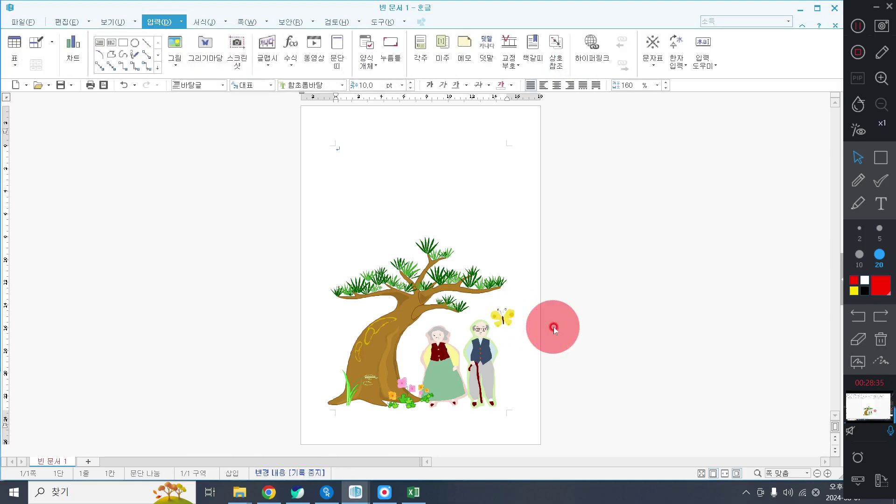
# Duplicate the butterfly and place the copy above the pine tree's left branches.
pyautogui.click(502, 311)
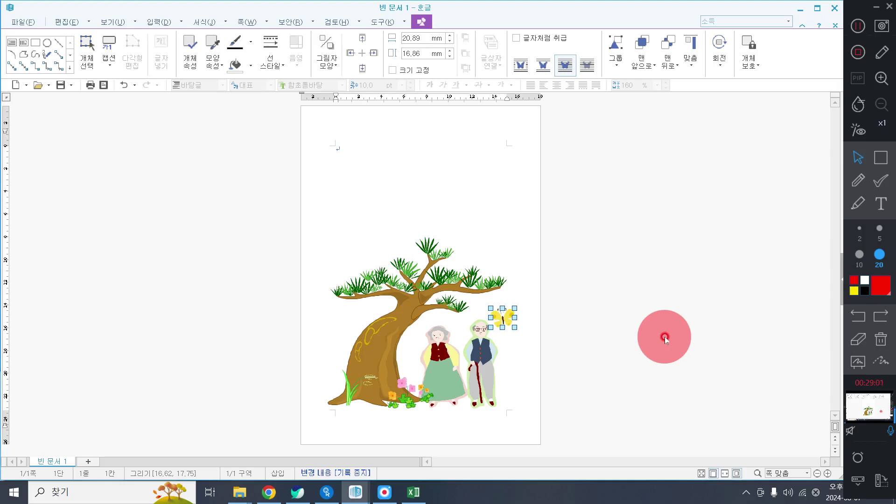
pyautogui.click(566, 286)
pyautogui.click(514, 308)
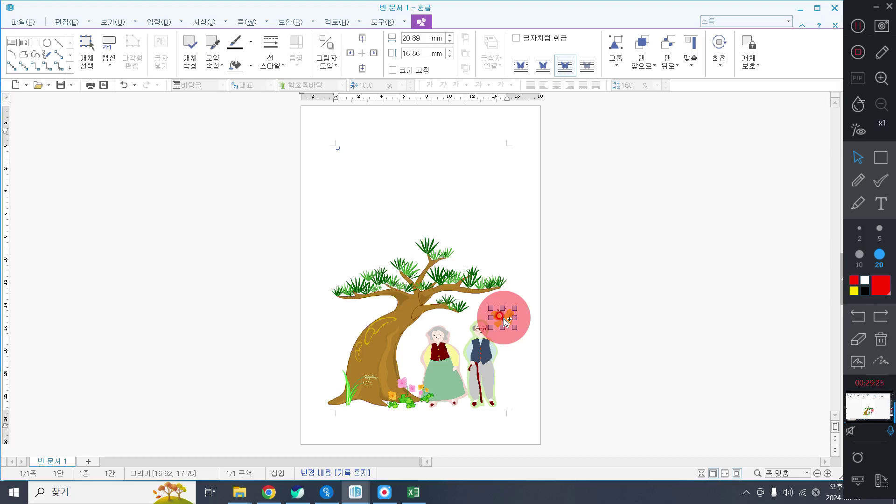
pyautogui.moveTo(504, 320); pyautogui.dragTo(360, 252)
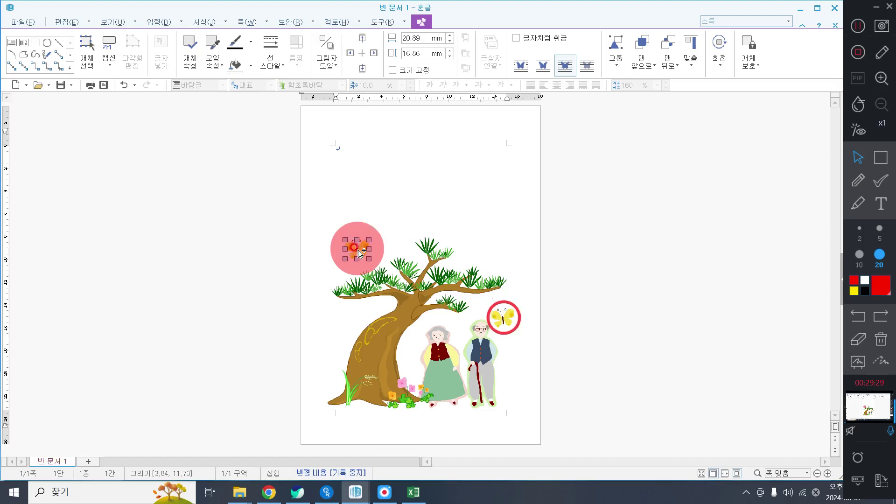
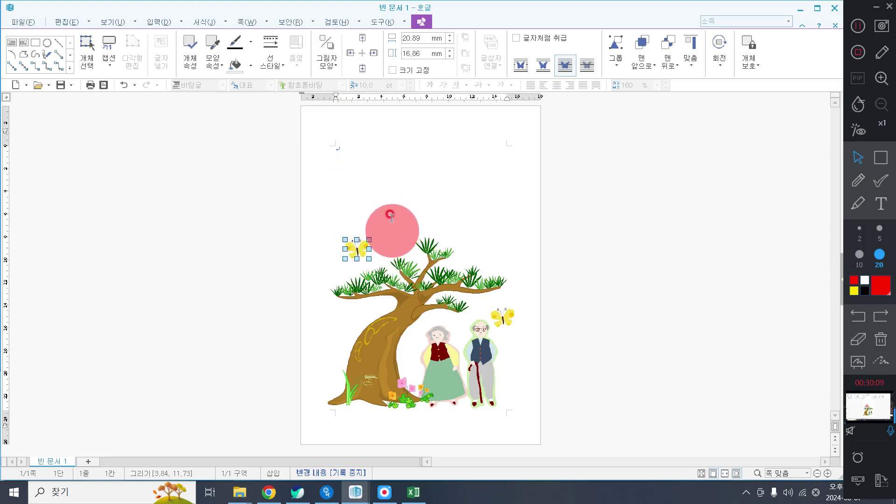
pyautogui.click(421, 206)
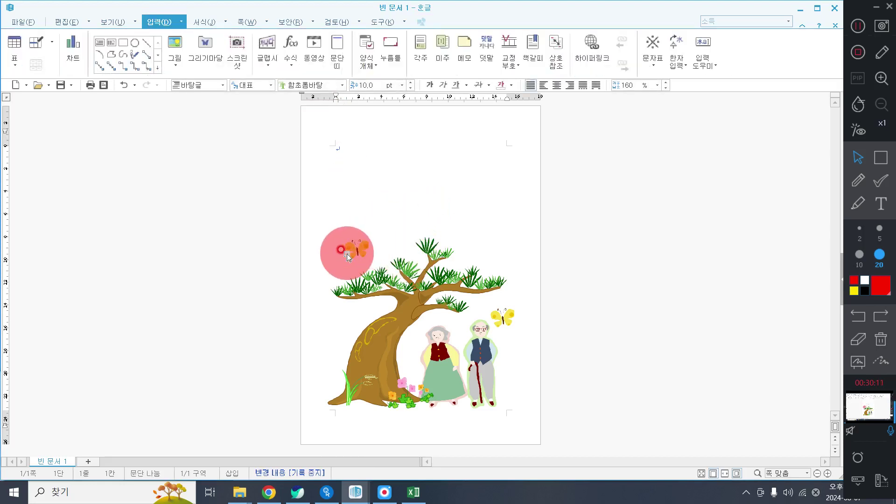
pyautogui.click(351, 250)
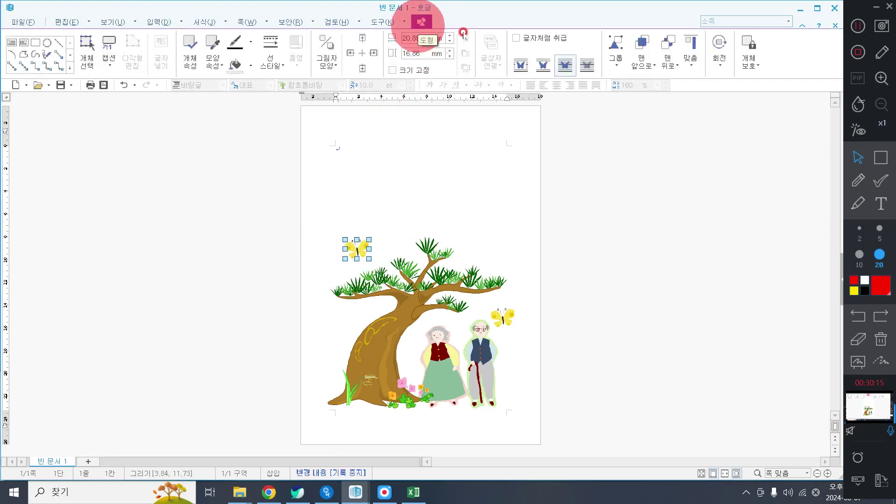
pyautogui.click(725, 57)
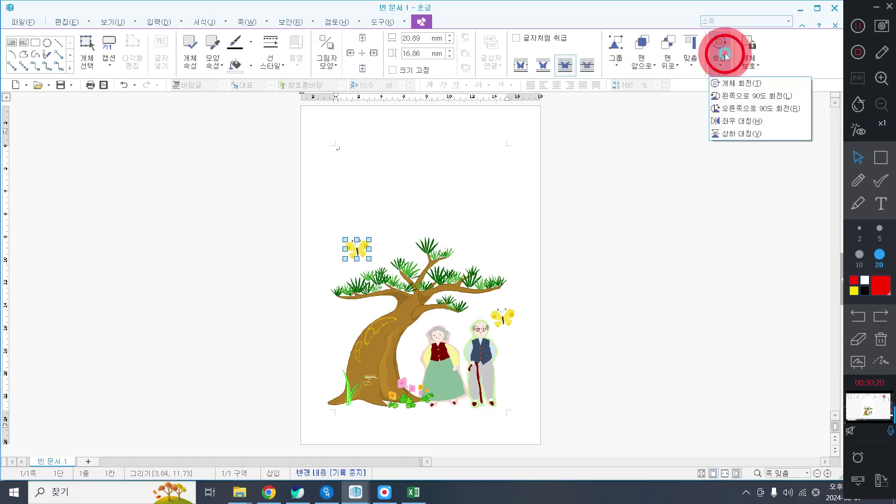
pyautogui.click(729, 83)
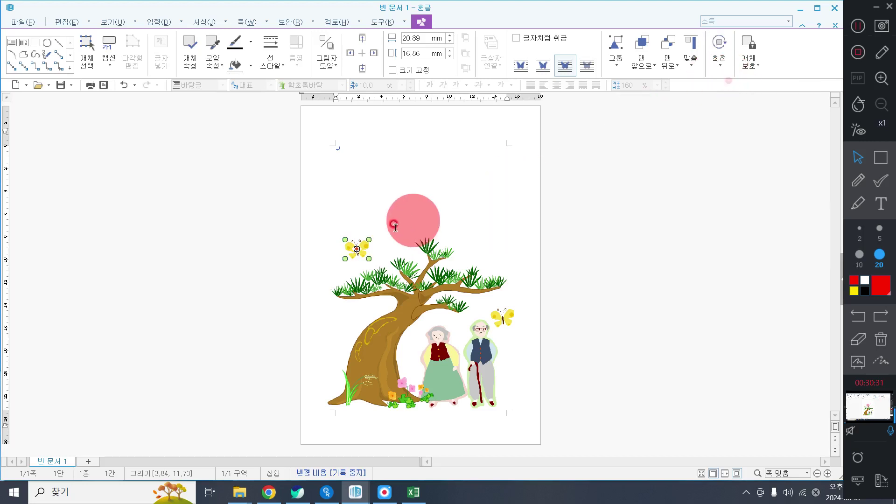
pyautogui.moveTo(370, 242)
pyautogui.mouseDown()
pyautogui.moveTo(360, 236)
pyautogui.moveTo(356, 248)
pyautogui.mouseUp()
pyautogui.click(411, 249)
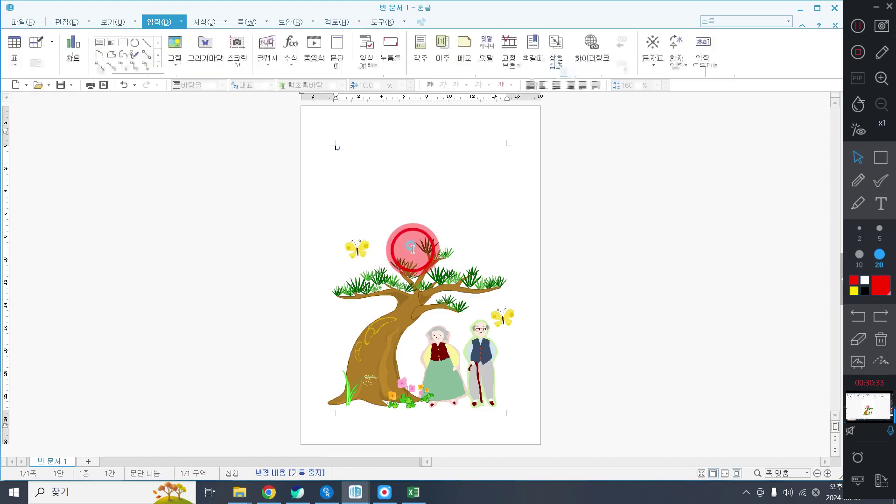
# Rotate the butterfly above the left branches clockwise and the butterfly near the grandfather slightly counterclockwise.
pyautogui.click(345, 256)
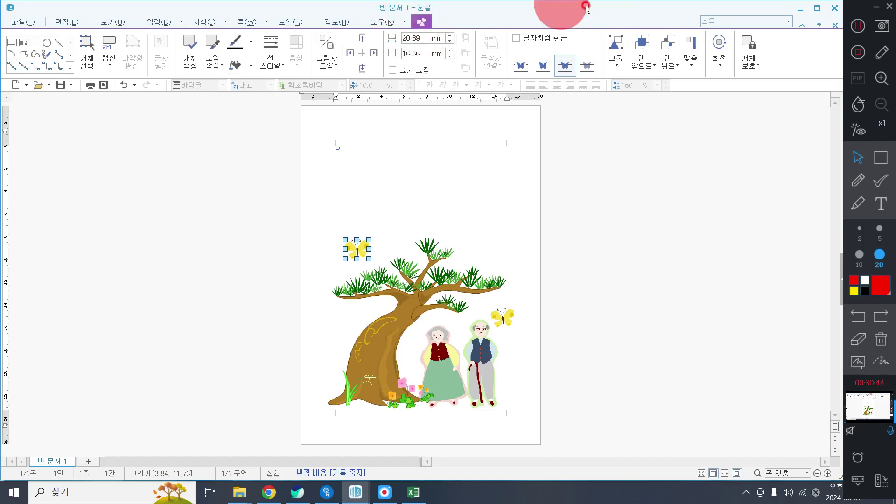
pyautogui.click(719, 49)
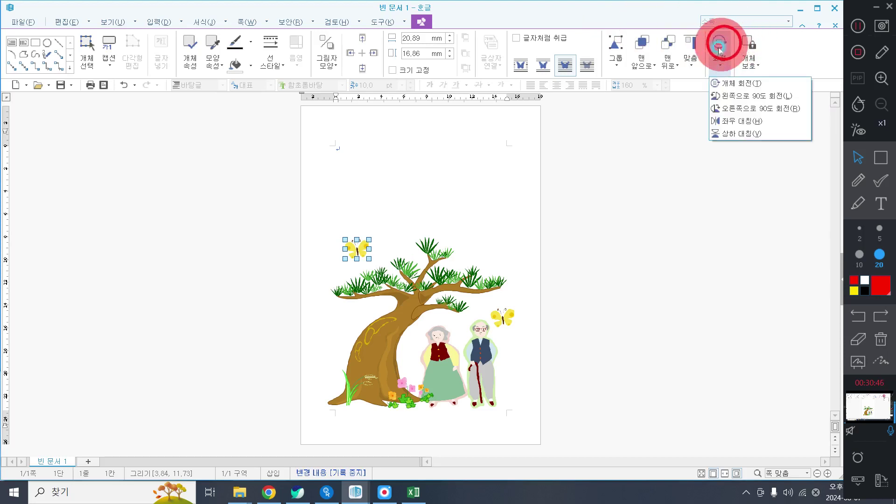
pyautogui.click(745, 84)
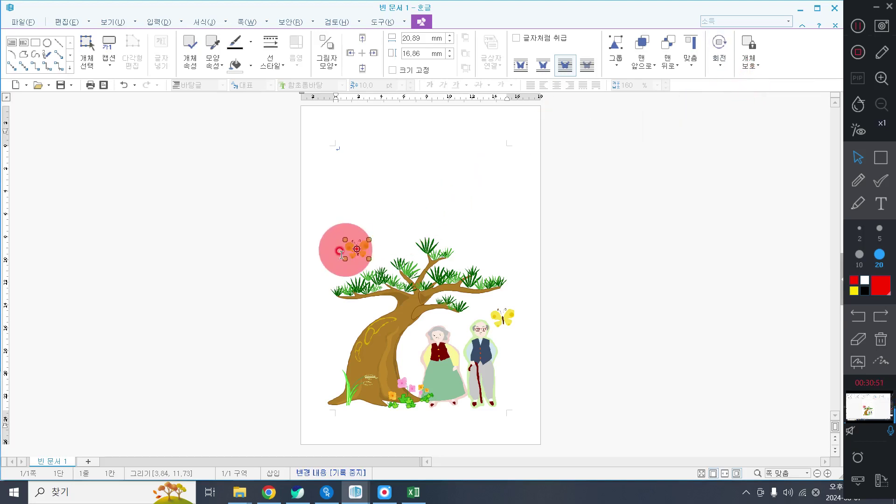
pyautogui.moveTo(334, 261); pyautogui.dragTo(370, 238)
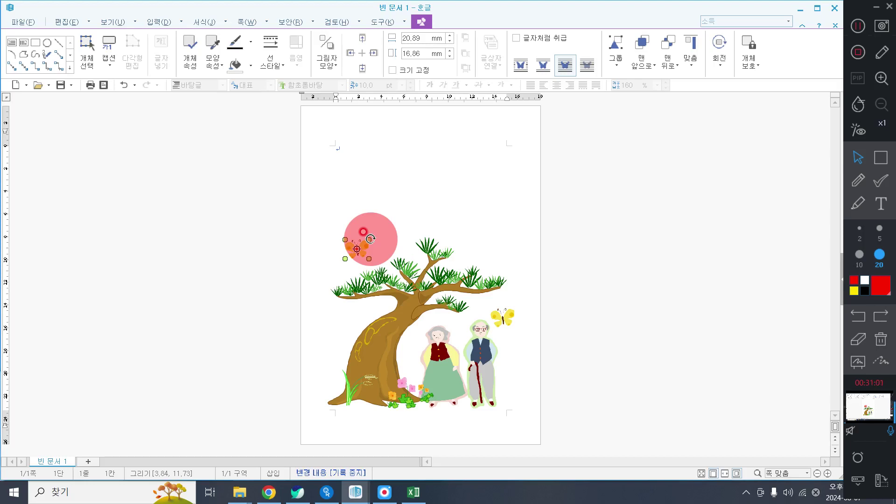
pyautogui.moveTo(371, 239); pyautogui.dragTo(389, 261)
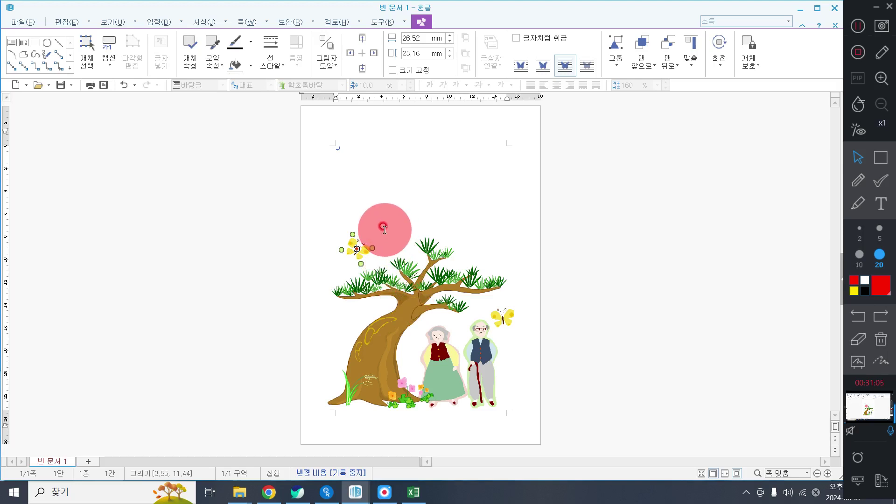
pyautogui.moveTo(381, 230); pyautogui.dragTo(524, 286)
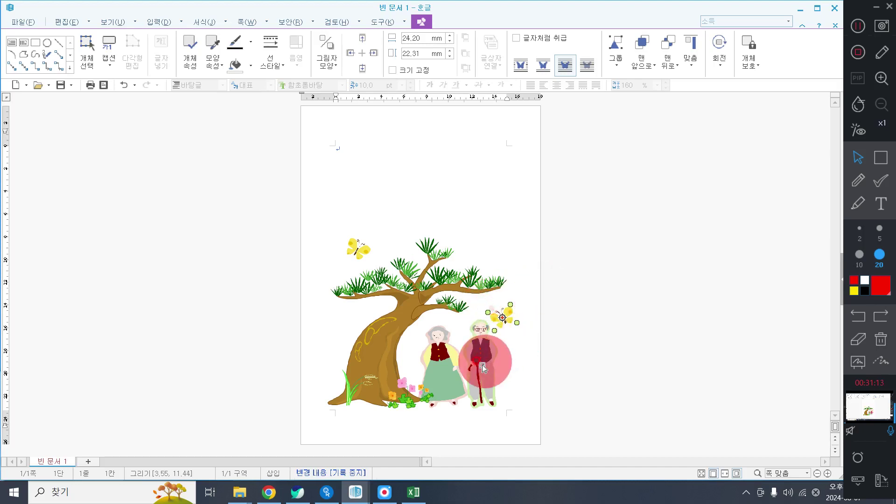
# Tilt the grandfather clip slightly clockwise and nudge it closer to the grandmother.
pyautogui.click(457, 360)
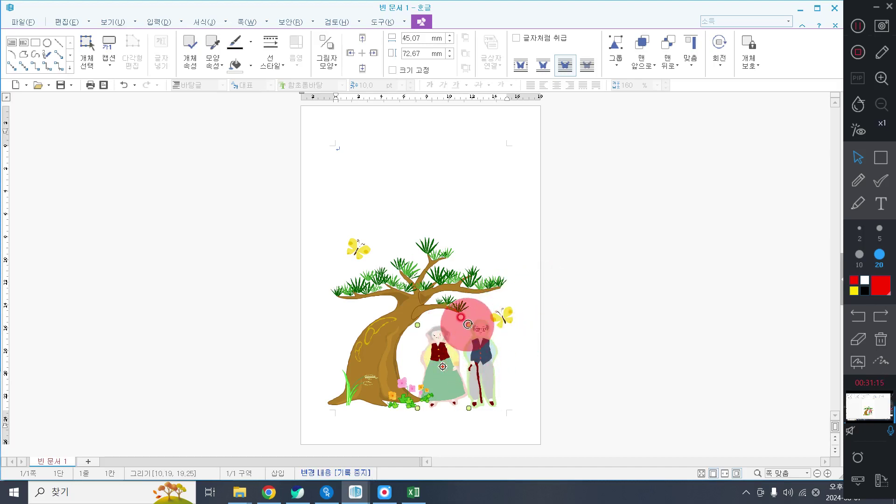
pyautogui.click(481, 359)
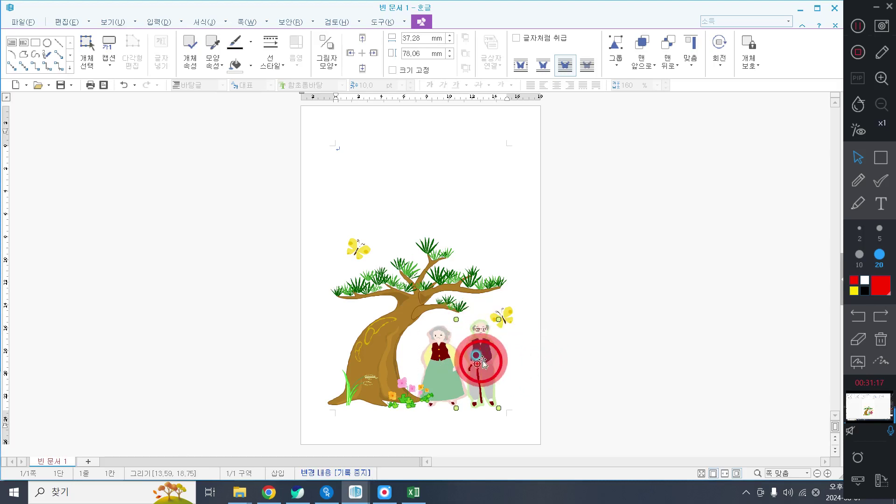
pyautogui.moveTo(498, 319); pyautogui.dragTo(481, 347)
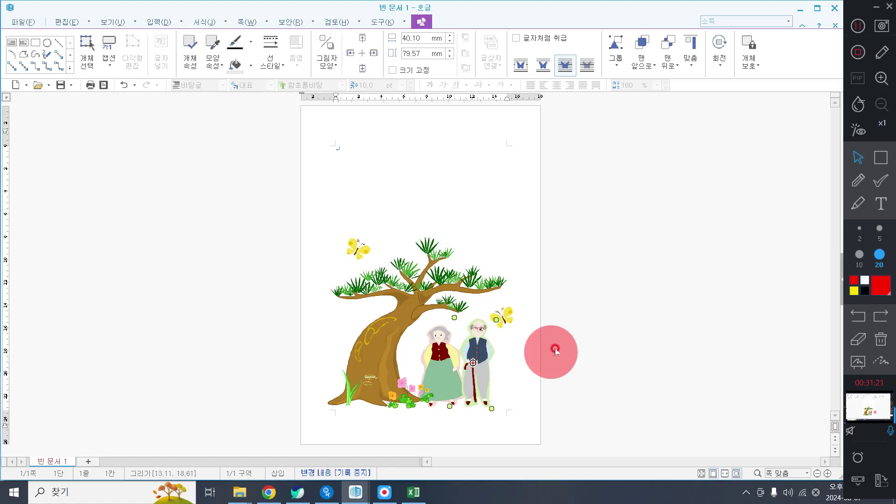
pyautogui.click(547, 257)
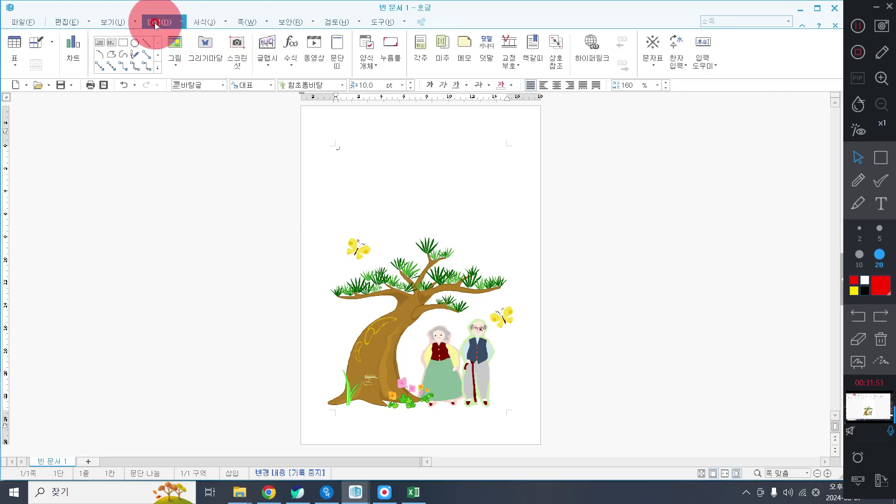
# Start a 글맵시 in the light cyan style of the second row with the text "쉽게 배워 폼나게 활용하는".
pyautogui.click(271, 65)
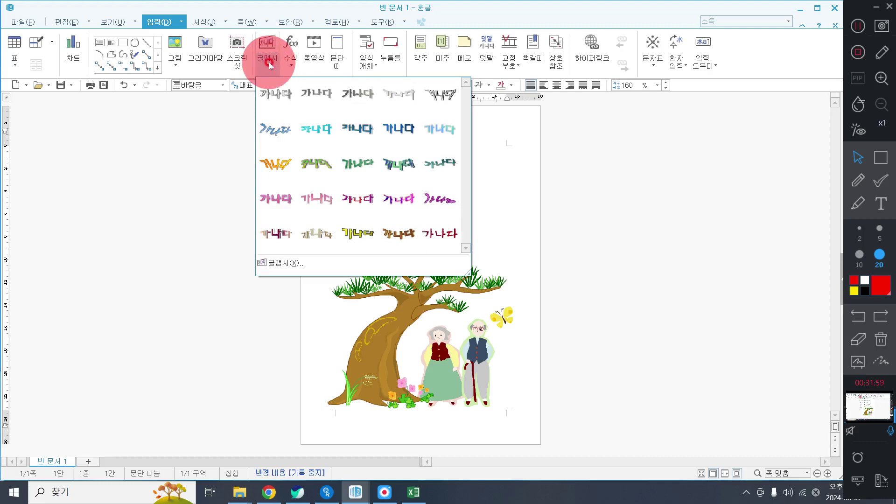
pyautogui.click(326, 135)
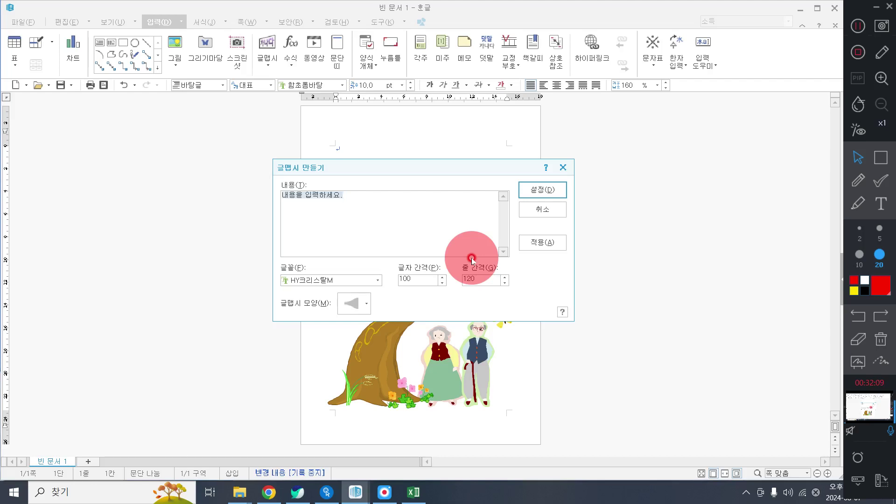
pyautogui.write('쉽게')
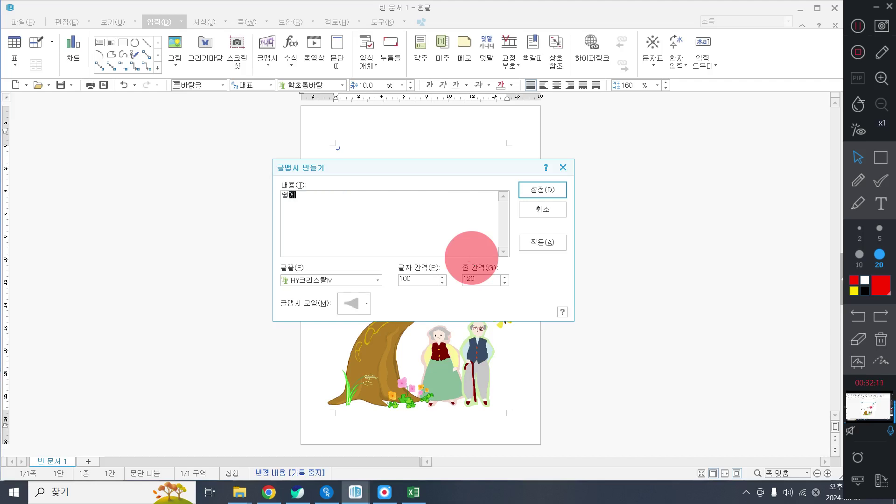
pyautogui.write('배우워폼나게 활용하는')
# Set the font of the 글맵시 text "쉽게 배워 폼나게 활용하는" to a언제나봄L.
pyautogui.click(377, 280)
pyautogui.scroll(-5, 337, 308)
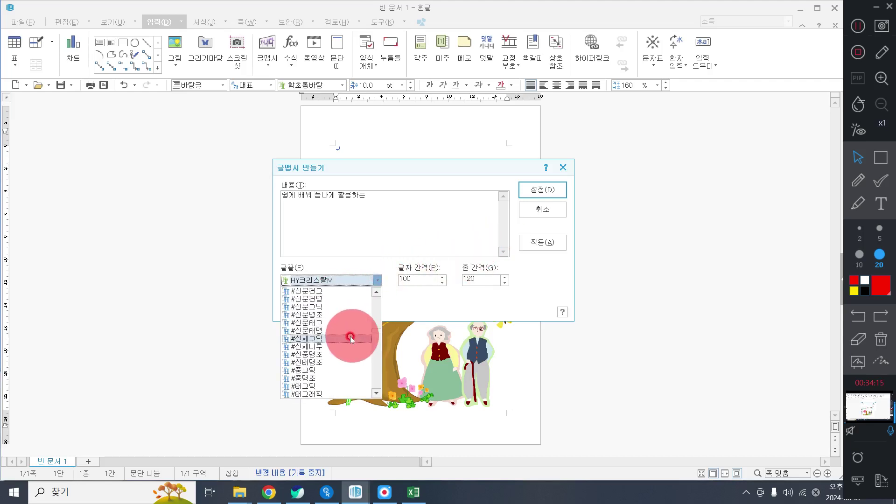
pyautogui.scroll(-10, 349, 332)
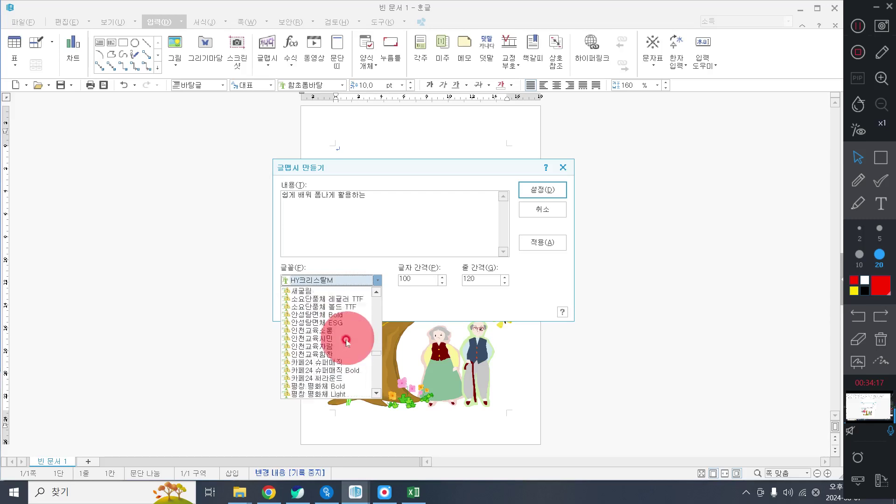
pyautogui.scroll(-10, 333, 345)
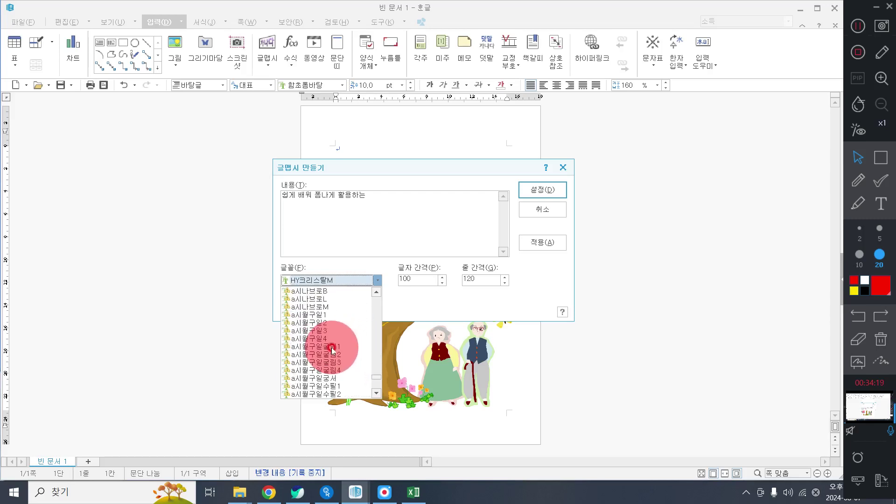
pyautogui.scroll(-2, 336, 345)
pyautogui.click(338, 343)
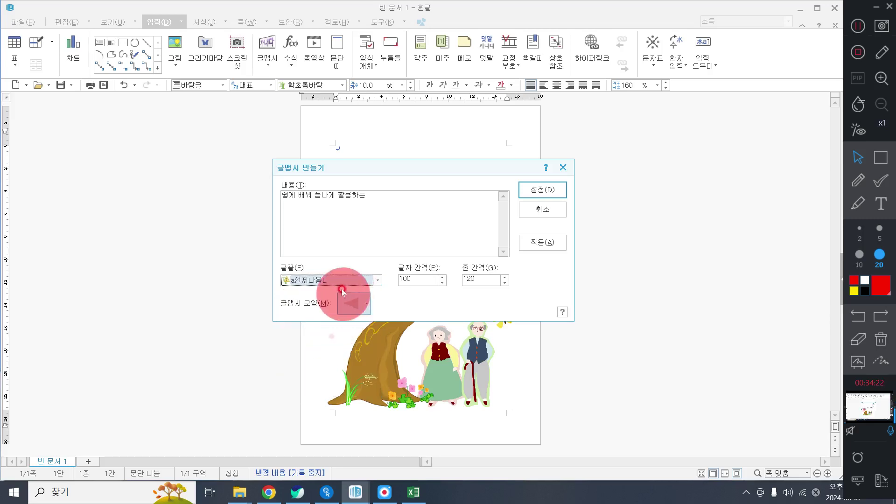
# Give the 글맵시 the thin upward arch line shape and insert it into the document.
pyautogui.click(362, 302)
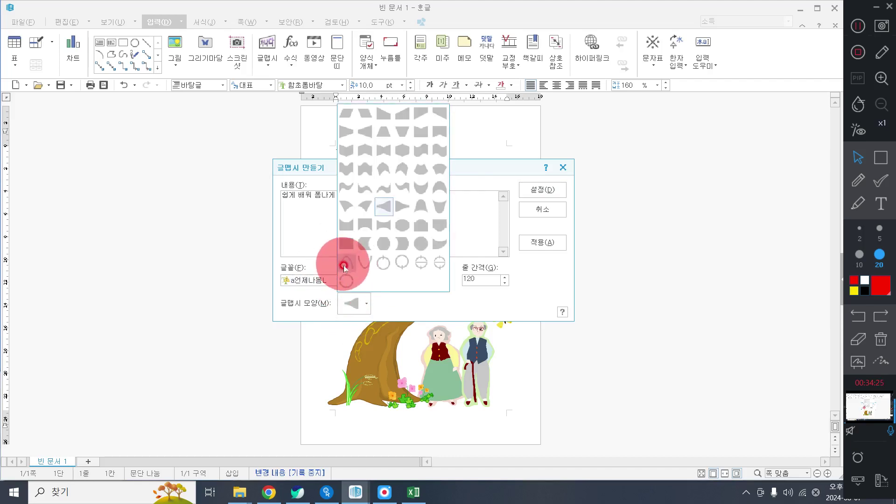
pyautogui.click(346, 266)
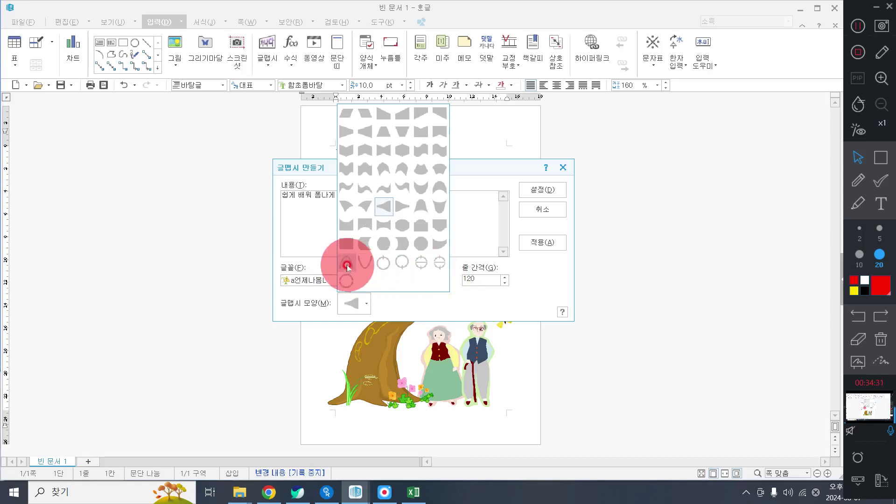
pyautogui.click(346, 265)
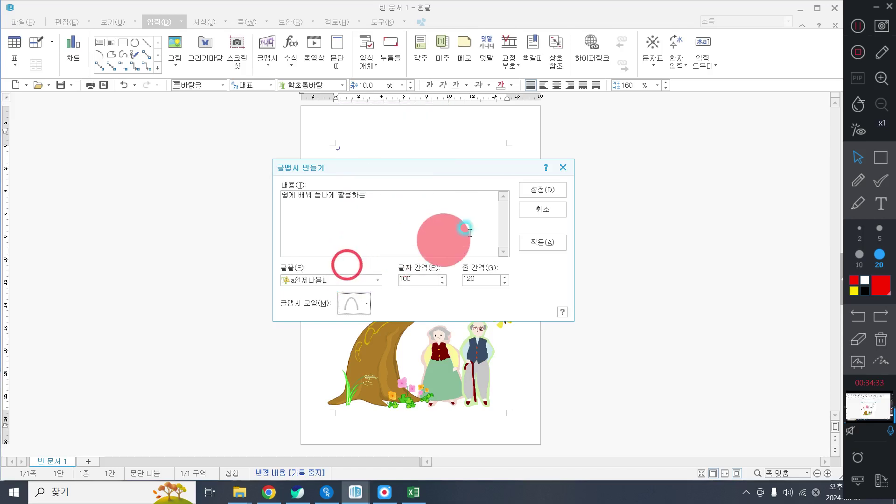
pyautogui.click(532, 185)
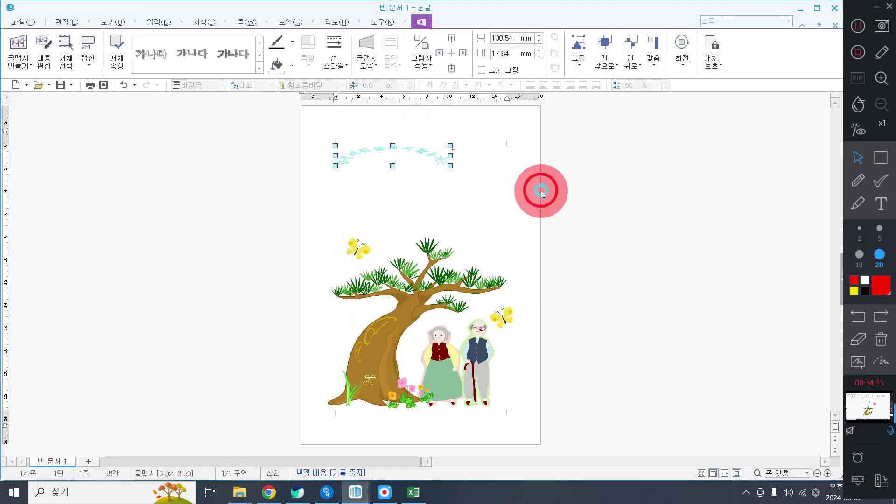
# Check the arch shape setting in the inserted title's object properties.
pyautogui.doubleClick(418, 158)
pyautogui.click(374, 119)
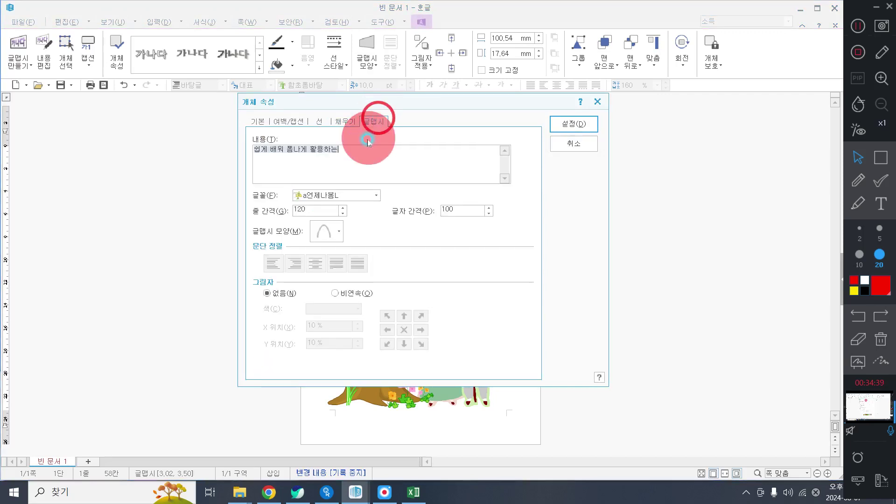
pyautogui.click(327, 231)
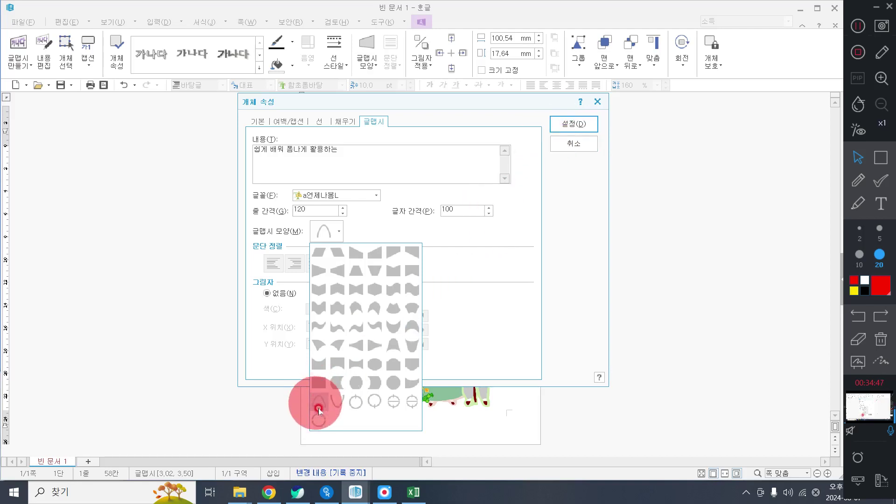
pyautogui.click(580, 124)
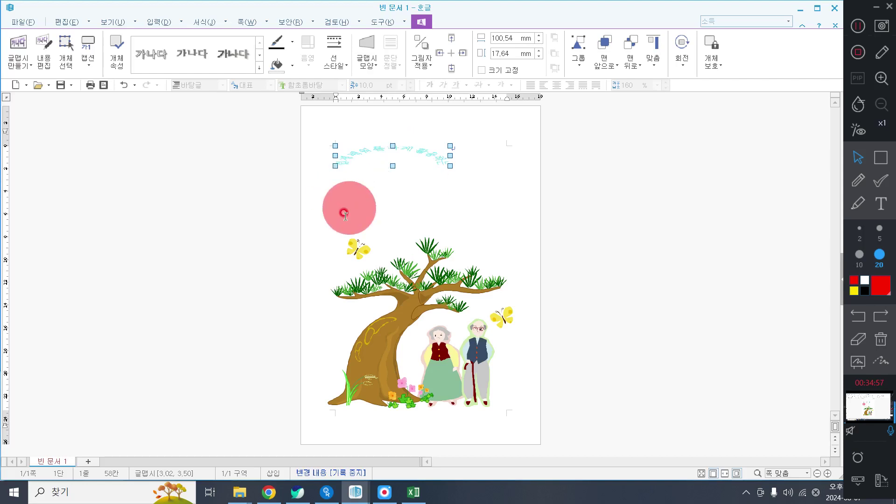
pyautogui.click(858, 186)
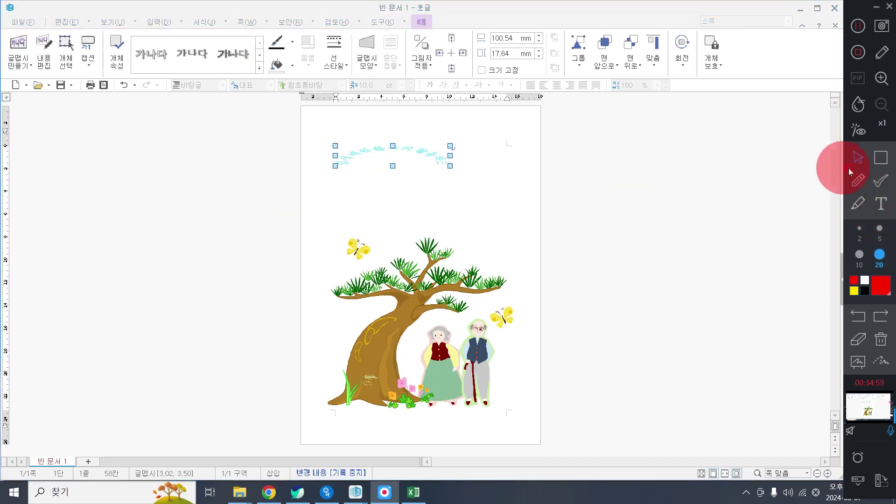
pyautogui.moveTo(362, 232)
pyautogui.mouseDown()
pyautogui.moveTo(438, 172)
pyautogui.moveTo(489, 237)
pyautogui.mouseUp()
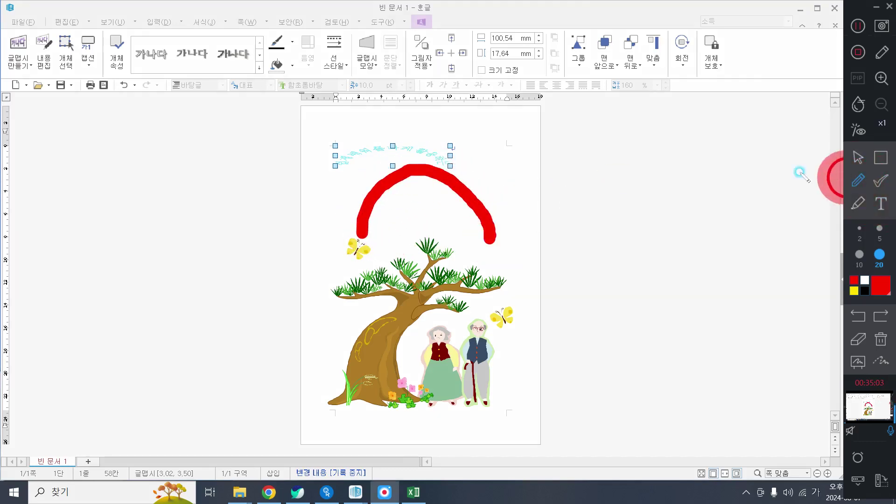
pyautogui.click(880, 190)
pyautogui.click(857, 157)
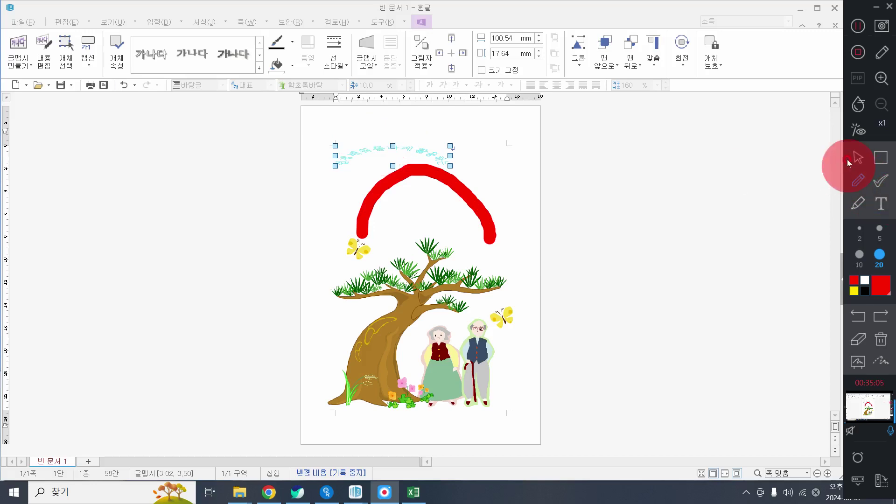
# Move the arched title above the pine tree and enlarge it to about 105 by 67 mm.
pyautogui.moveTo(363, 155); pyautogui.dragTo(460, 174)
pyautogui.click(420, 180)
pyautogui.click(881, 339)
# Change the arched title's font to a아쿠아리움 and its gradient start colour to blue.
pyautogui.doubleClick(460, 174)
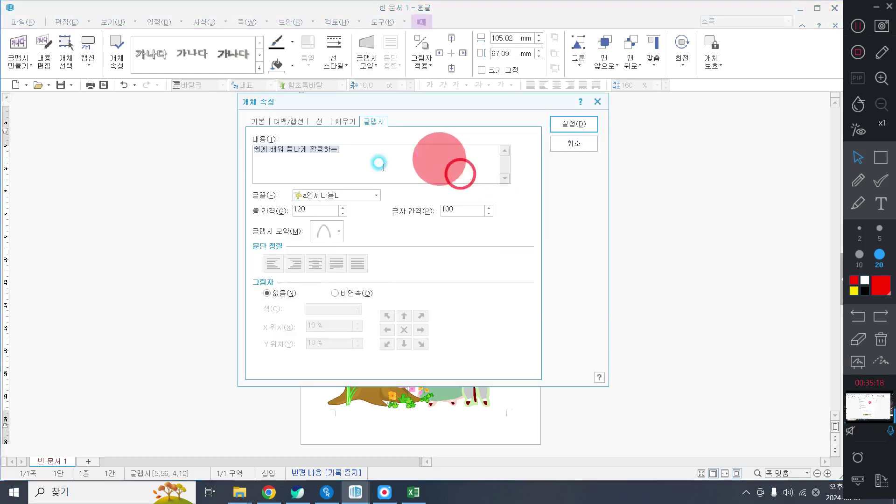
pyautogui.click(375, 195)
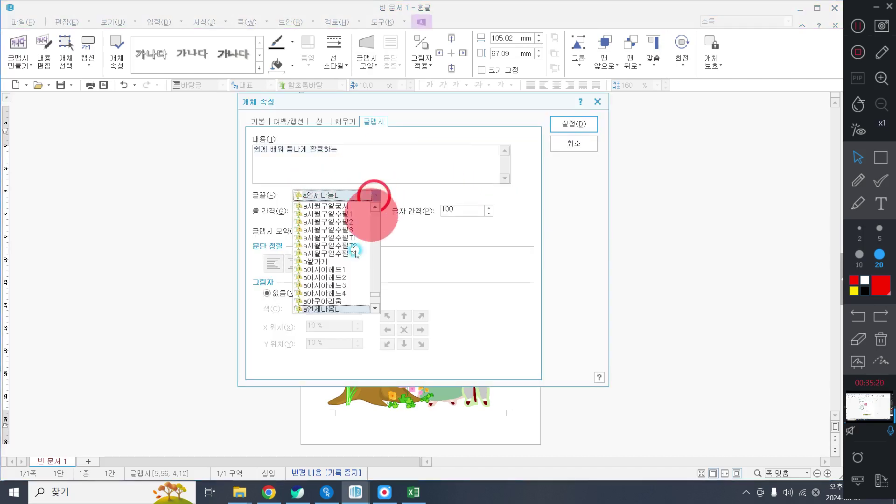
pyautogui.click(335, 301)
pyautogui.click(345, 120)
pyautogui.click(315, 207)
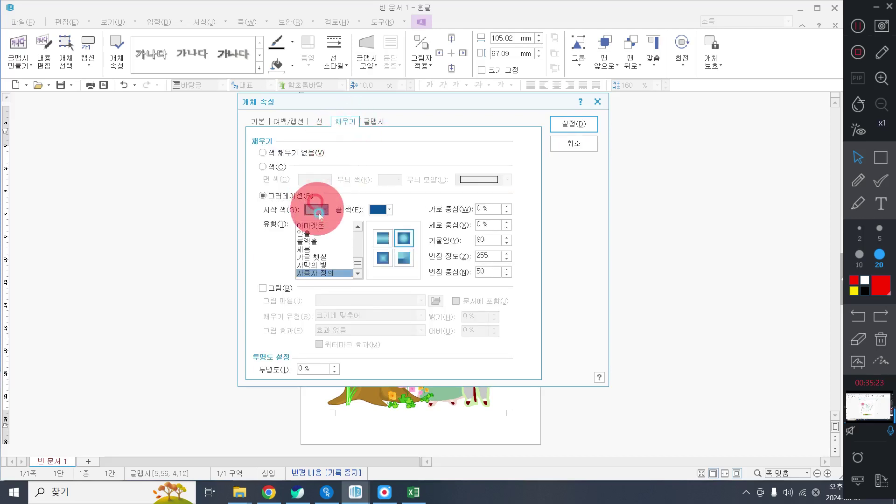
pyautogui.click(358, 246)
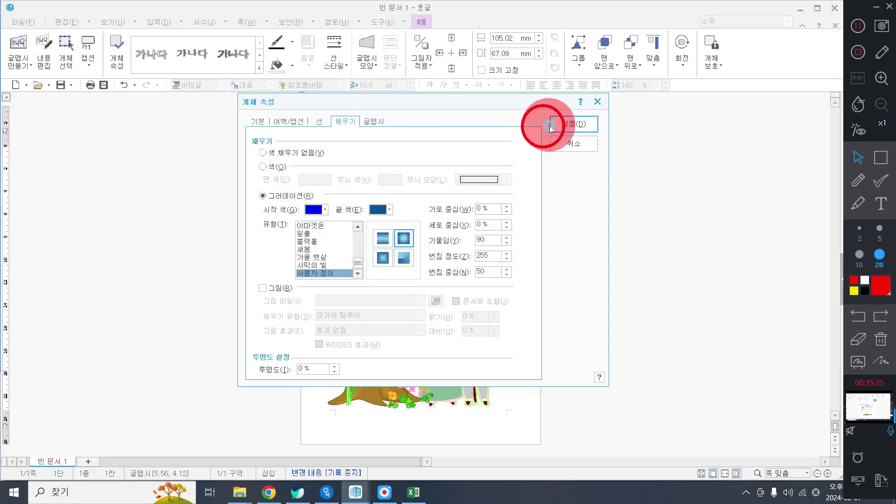
pyautogui.click(564, 119)
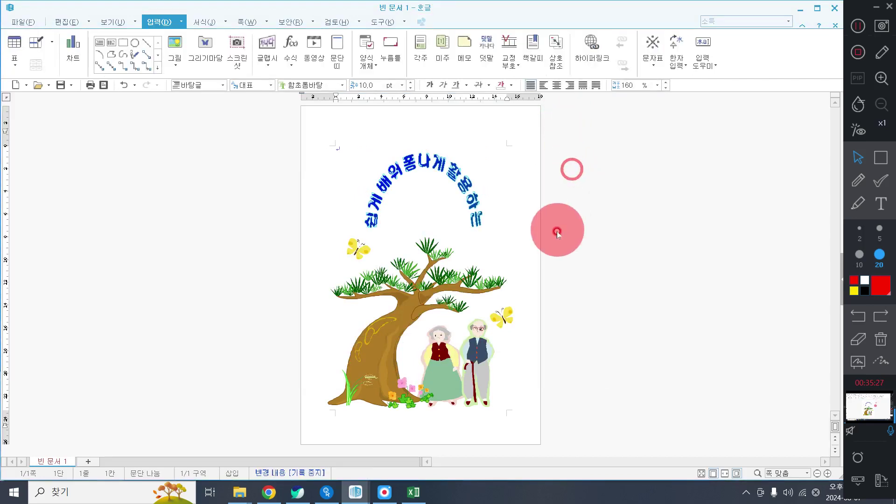
# Apply the 클래식 gradient type to the arched title's fill.
pyautogui.click(465, 202)
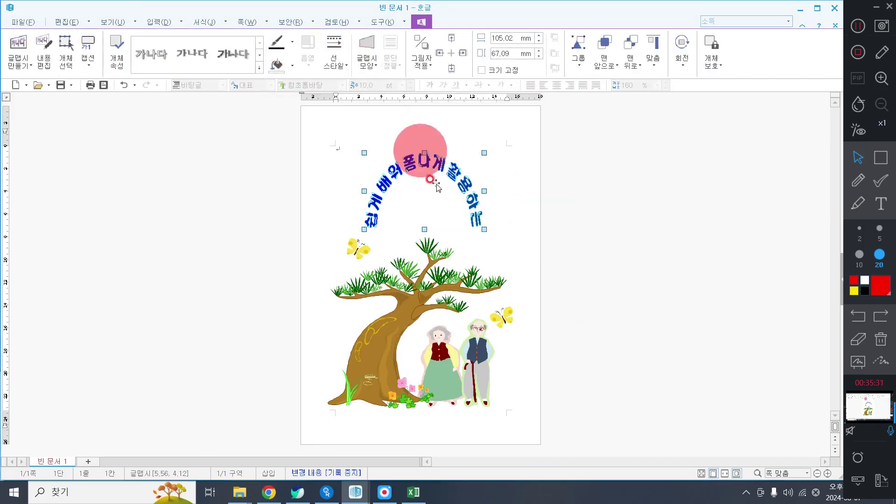
pyautogui.click(428, 166)
pyautogui.doubleClick(427, 166)
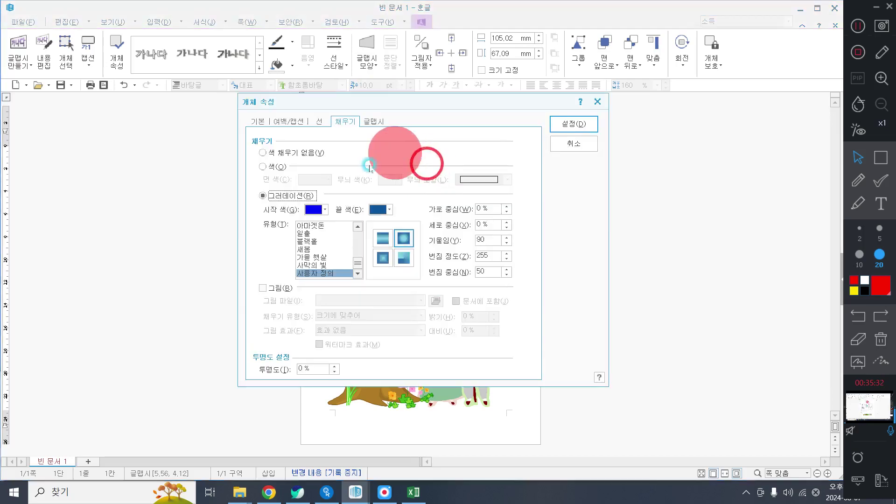
pyautogui.click(311, 249)
pyautogui.scroll(5, 312, 247)
pyautogui.click(304, 232)
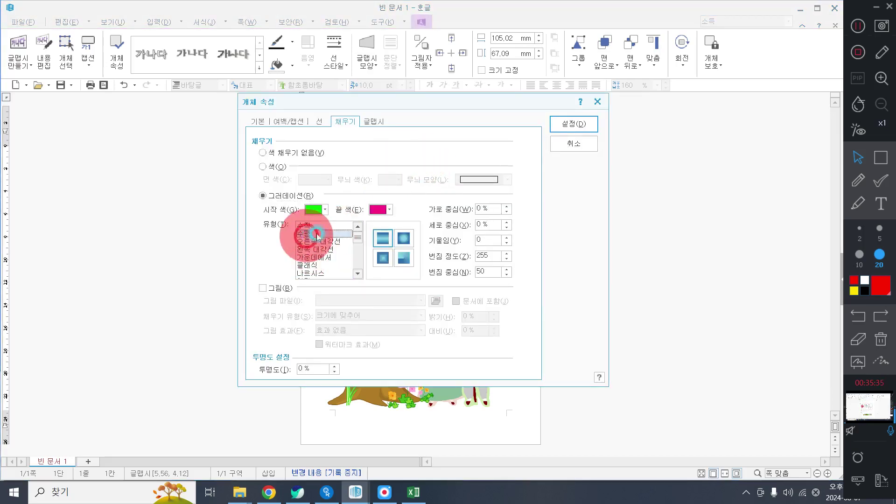
pyautogui.click(312, 264)
pyautogui.click(571, 123)
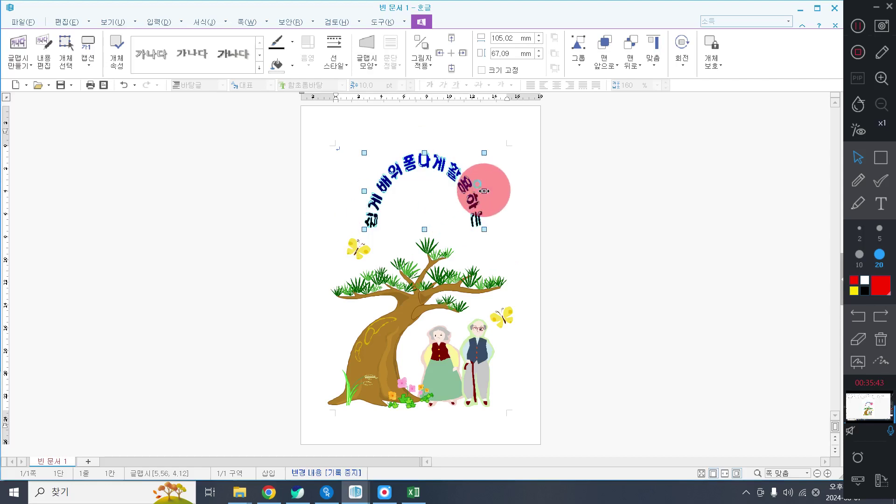
# Widen the arched title on both sides to nearly the full width of the pine tree, keeping its height.
pyautogui.moveTo(486, 190); pyautogui.dragTo(578, 209)
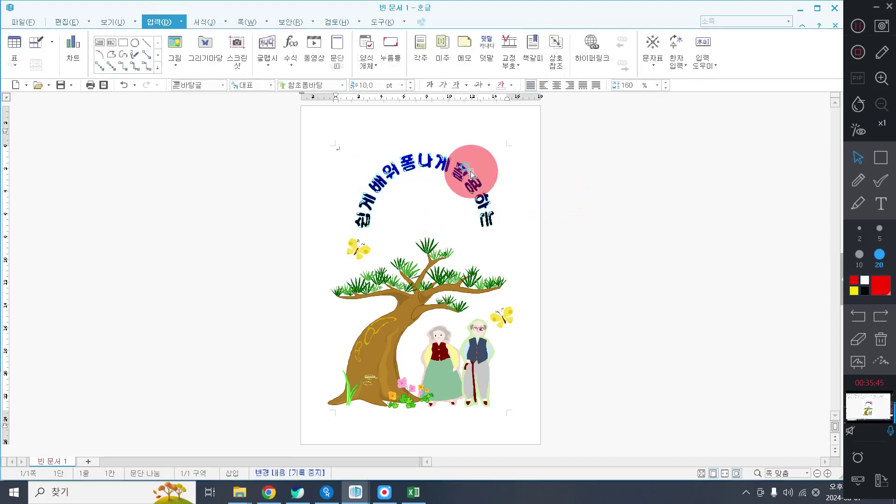
pyautogui.click(470, 170)
pyautogui.click(573, 206)
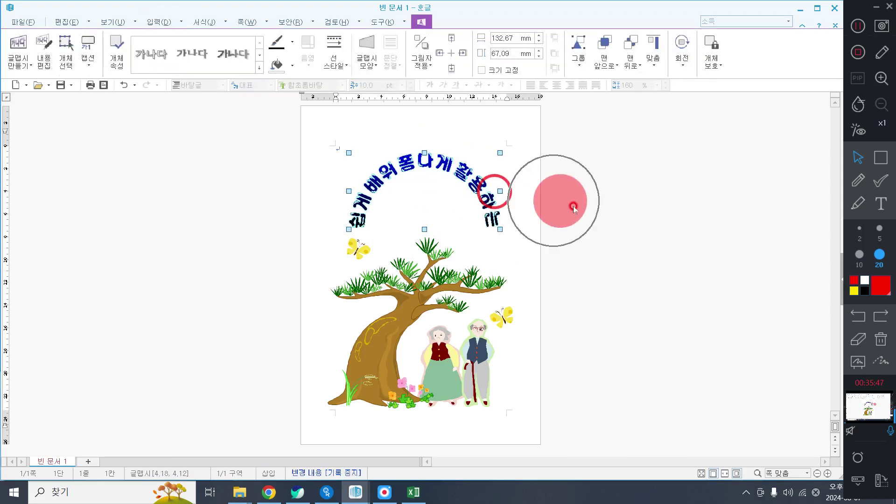
pyautogui.click(413, 163)
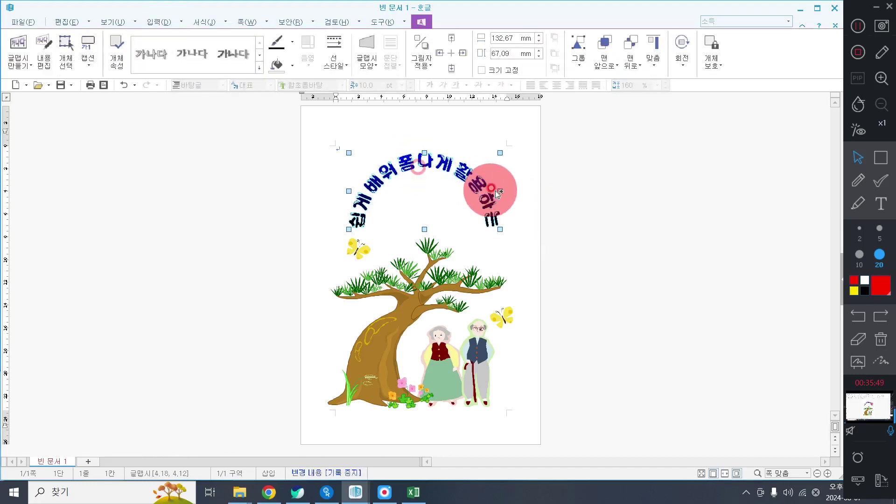
pyautogui.click(534, 192)
pyautogui.click(558, 185)
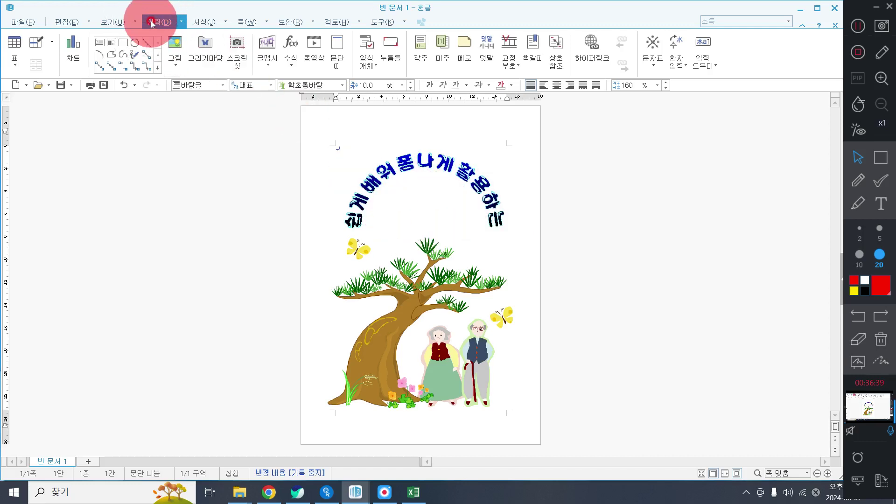
# Start a second 글맵시 with the text "한글2016".
pyautogui.click(270, 42)
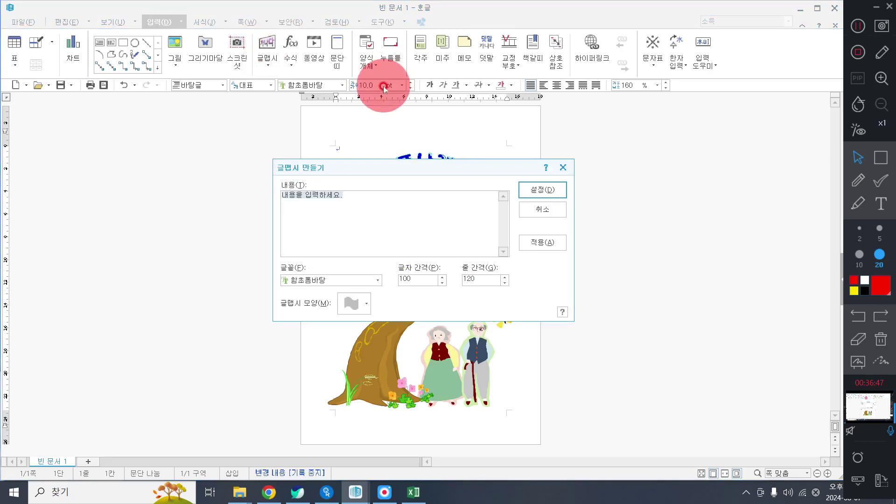
pyautogui.write('ㅎ')
pyautogui.write('한그')
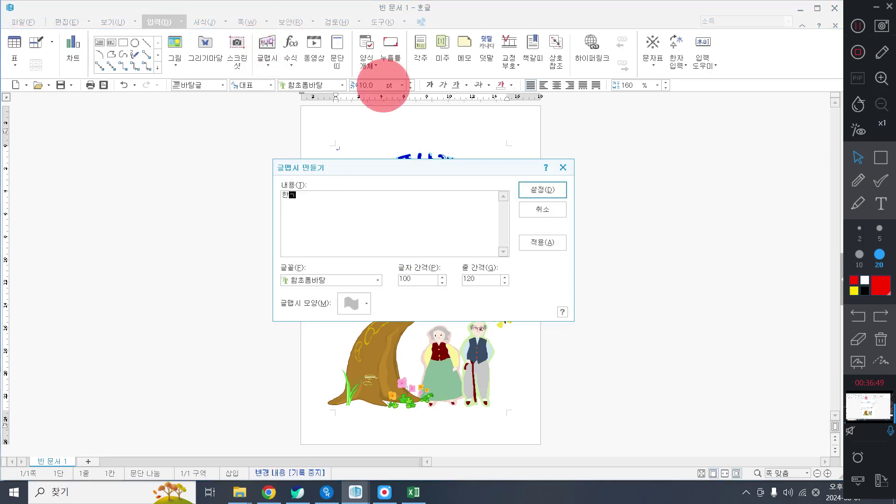
pyautogui.write('글2016')
# Set the font of the "한글2016" 글맵시 to 소요단풍체 볼드 TTF.
pyautogui.click(376, 280)
pyautogui.scroll(10, 300, 330)
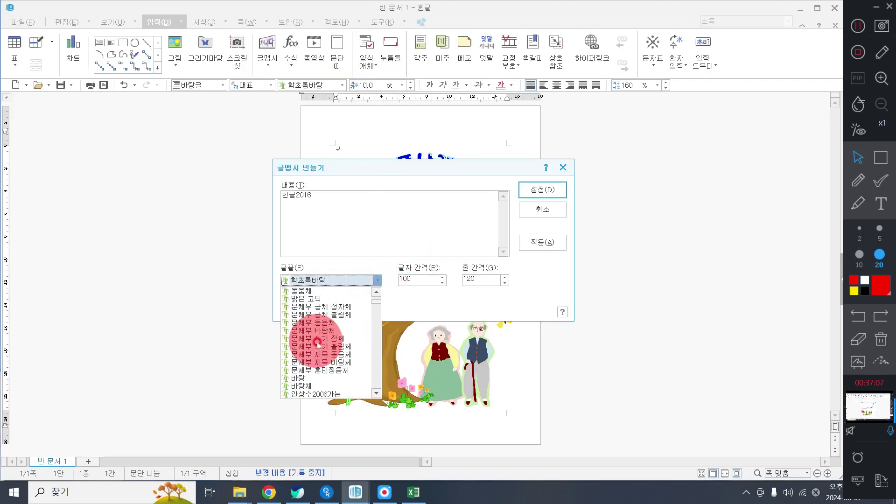
pyautogui.scroll(-15, 317, 345)
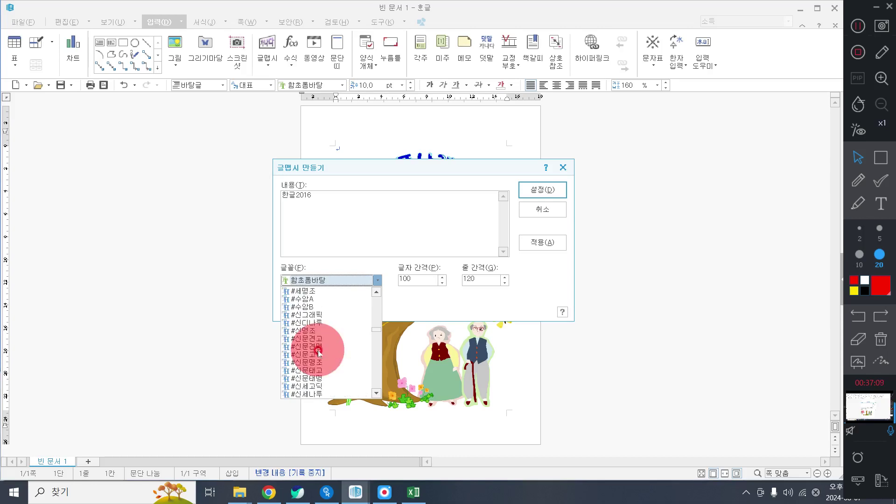
pyautogui.scroll(-10, 319, 354)
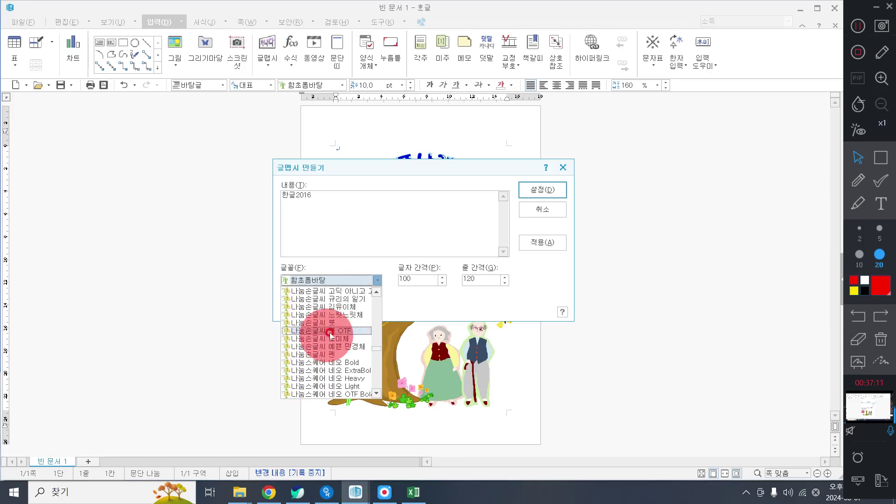
pyautogui.scroll(-4, 331, 339)
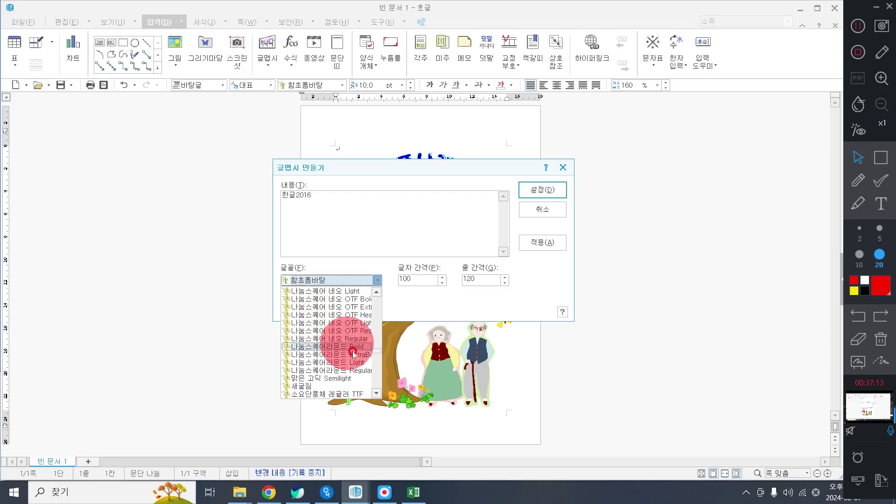
pyautogui.scroll(-3, 354, 354)
pyautogui.click(329, 357)
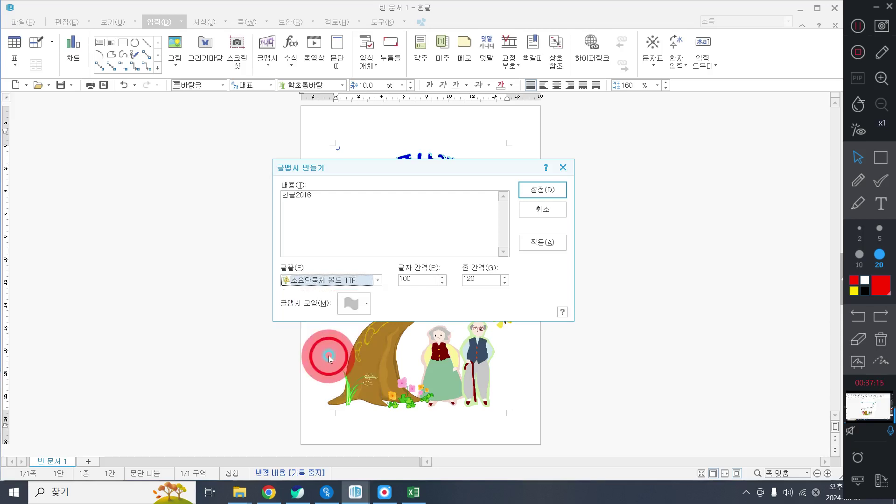
# Choose the 직사각형 shape for the "한글2016" 글맵시 and insert it into the document.
pyautogui.click(358, 301)
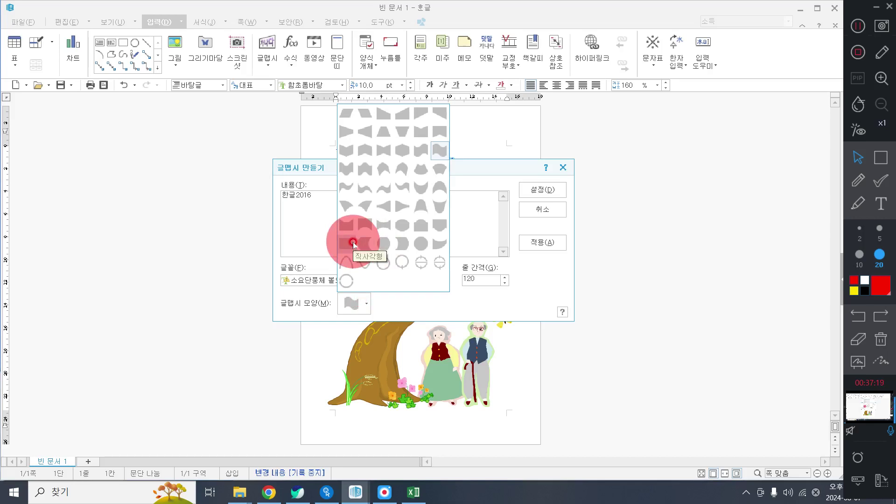
pyautogui.click(352, 243)
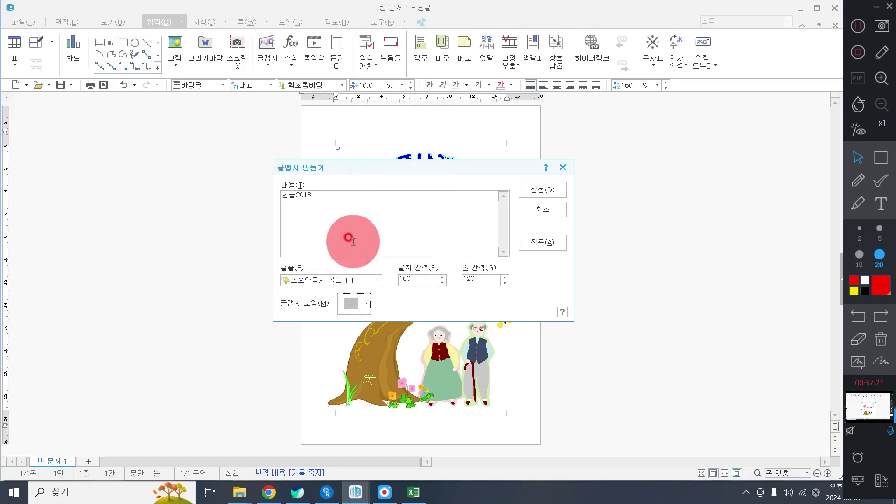
pyautogui.click(552, 188)
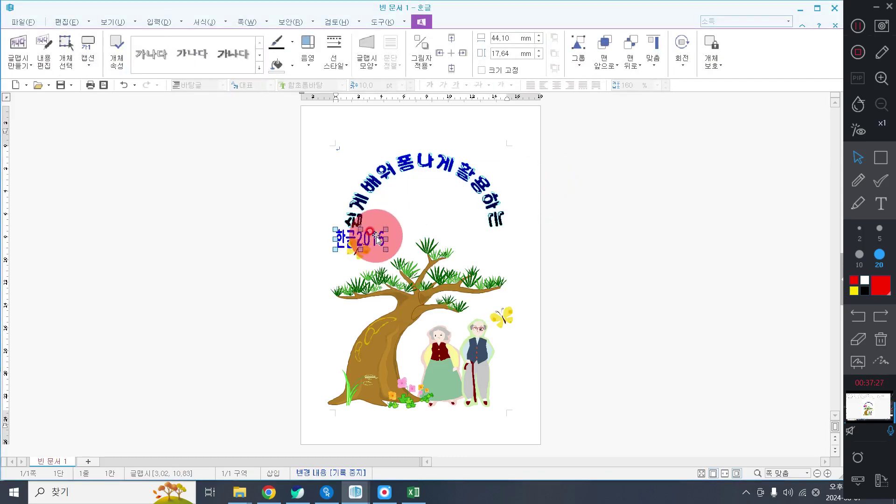
# Reapply the 직사각형 shape to the "한글2016" 글맵시 by editing its content settings.
pyautogui.doubleClick(376, 238)
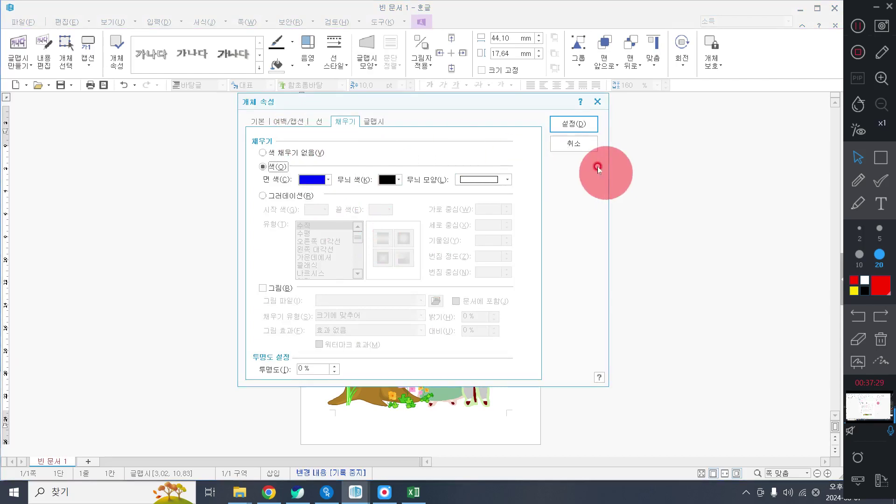
pyautogui.click(574, 145)
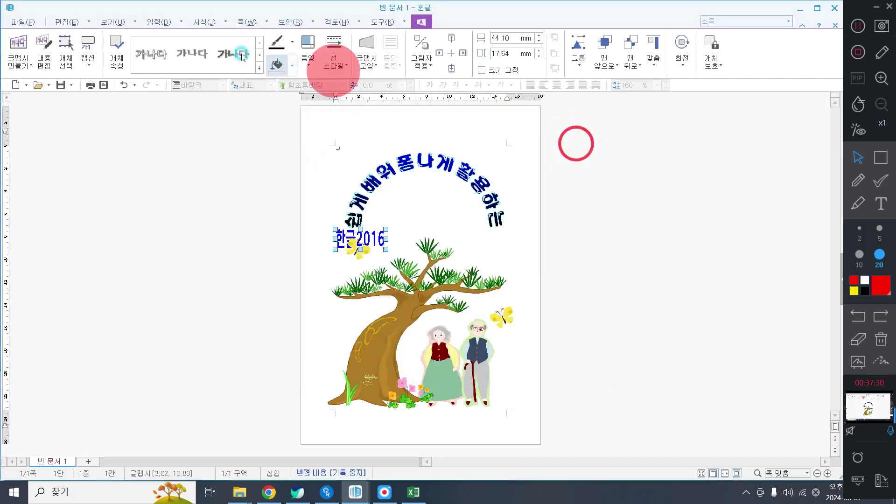
pyautogui.click(38, 55)
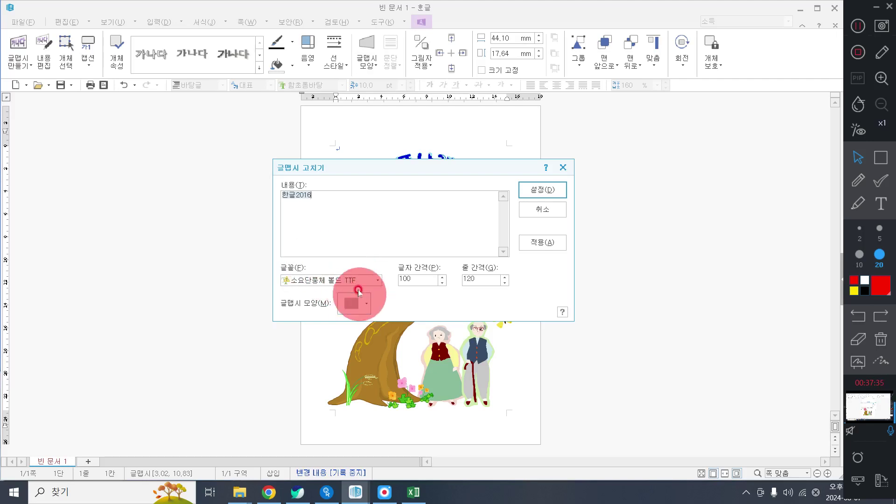
pyautogui.click(353, 302)
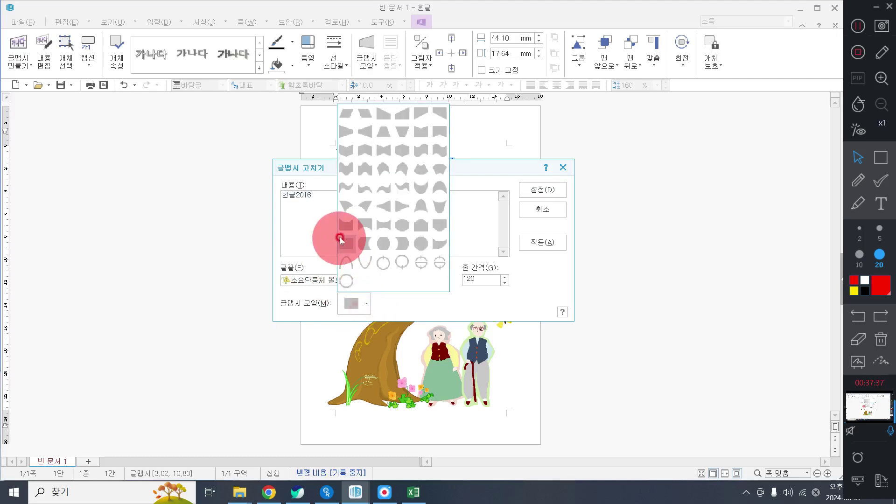
pyautogui.click(340, 240)
pyautogui.click(525, 190)
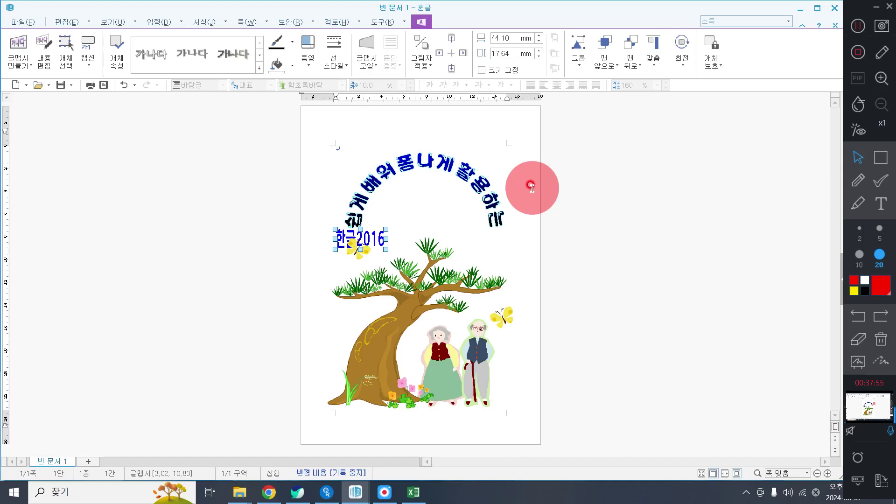
pyautogui.doubleClick(366, 240)
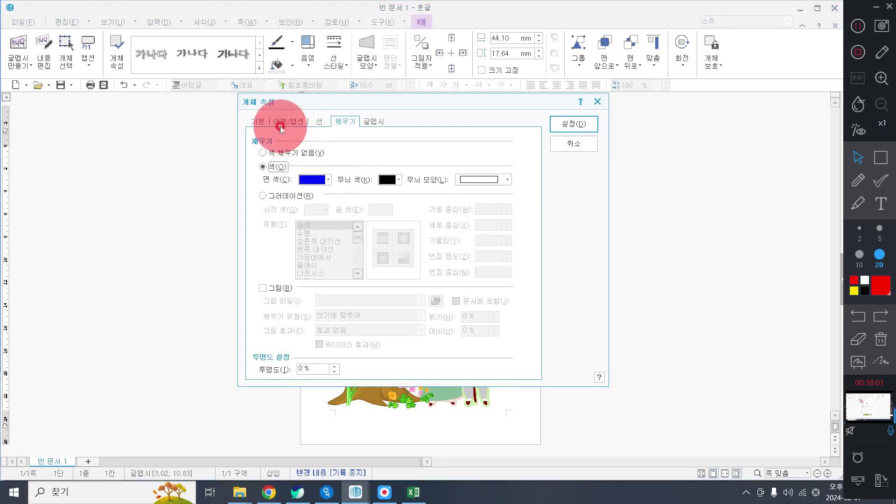
pyautogui.click(259, 123)
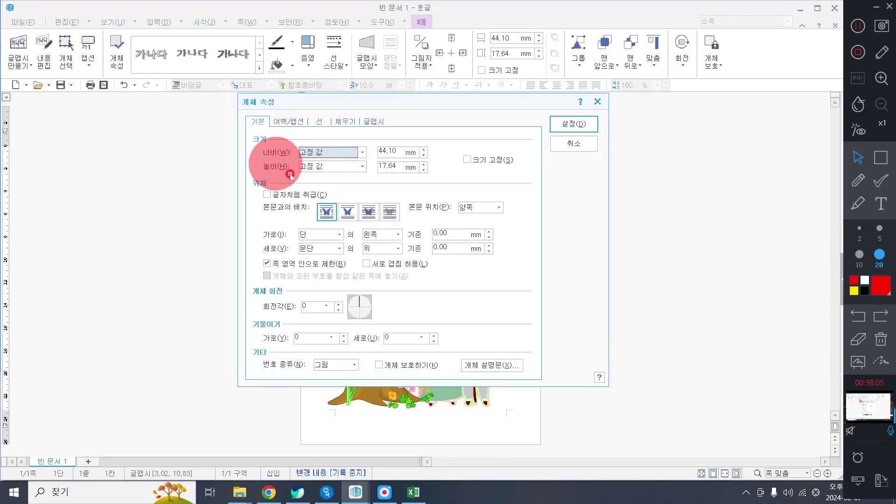
pyautogui.click(574, 143)
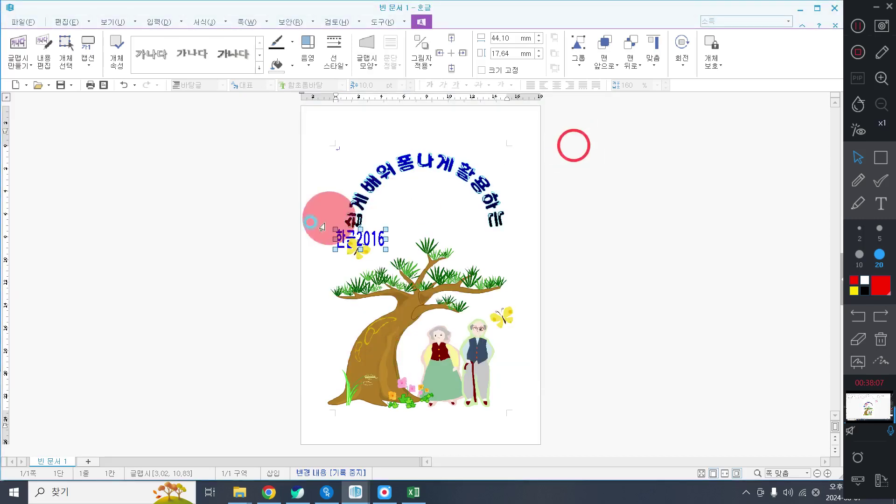
# Place the "한글2016" 글맵시 in front of the text and set its solid fill colour to black.
pyautogui.doubleClick(366, 234)
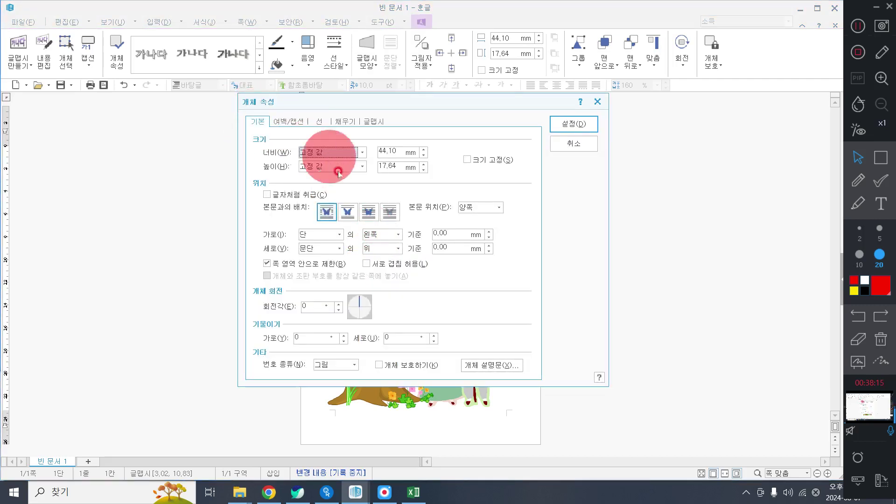
pyautogui.click(370, 210)
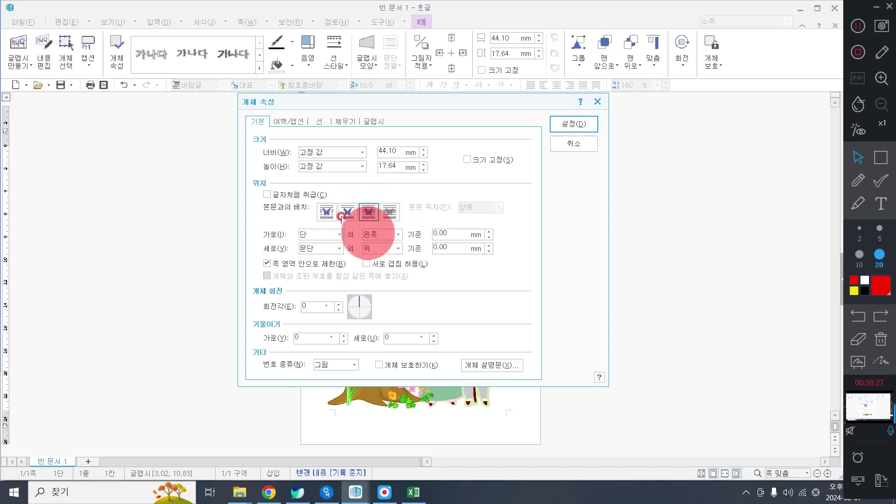
pyautogui.click(343, 121)
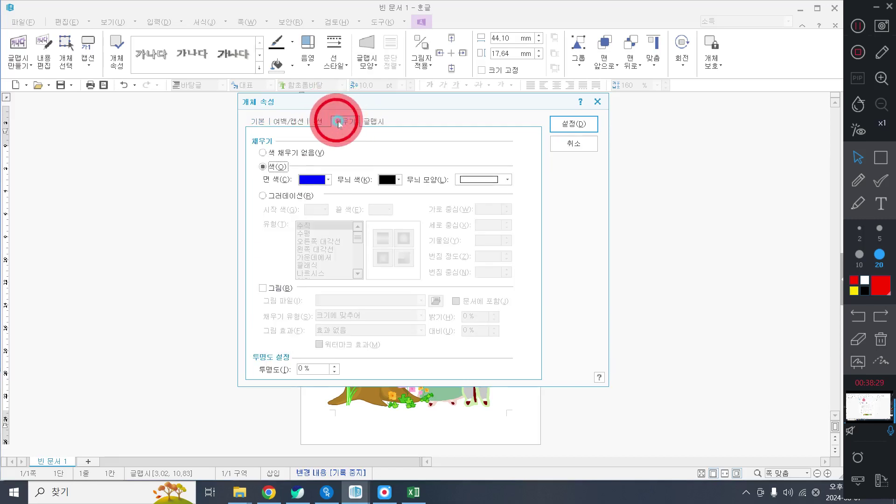
pyautogui.click(314, 179)
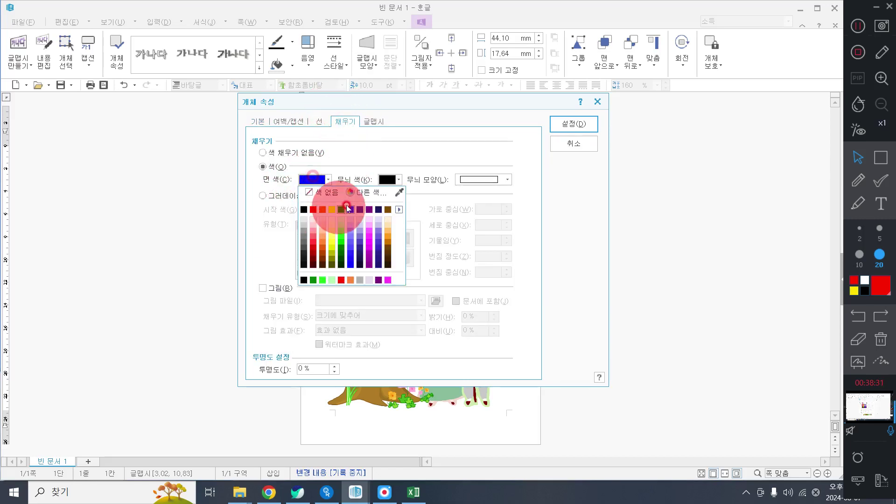
pyautogui.click(303, 209)
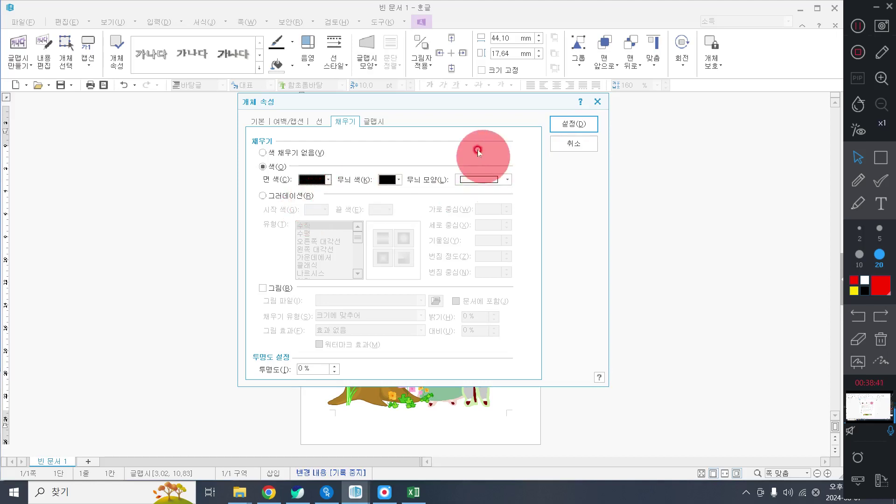
pyautogui.click(575, 122)
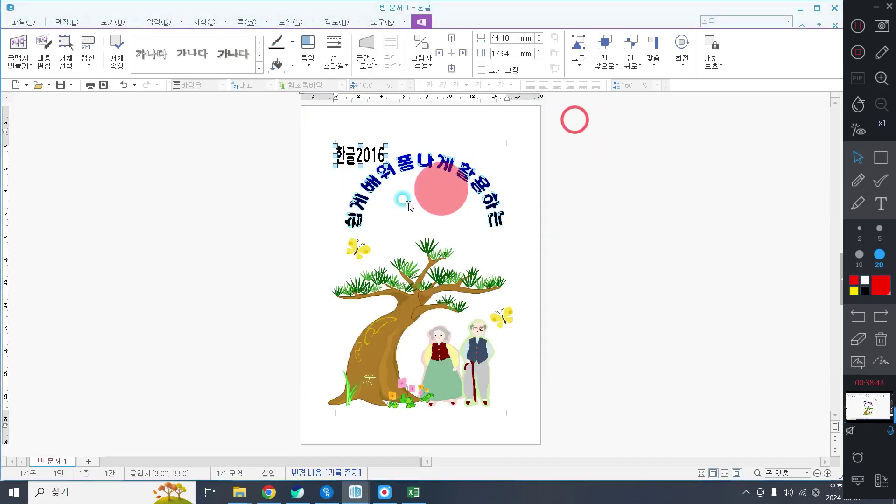
# Position the "한글2016" 글맵시 centrally beneath the arched title, enlarged to about 72 mm wide and with its height slightly reduced.
pyautogui.moveTo(349, 155); pyautogui.dragTo(465, 227)
pyautogui.click(570, 230)
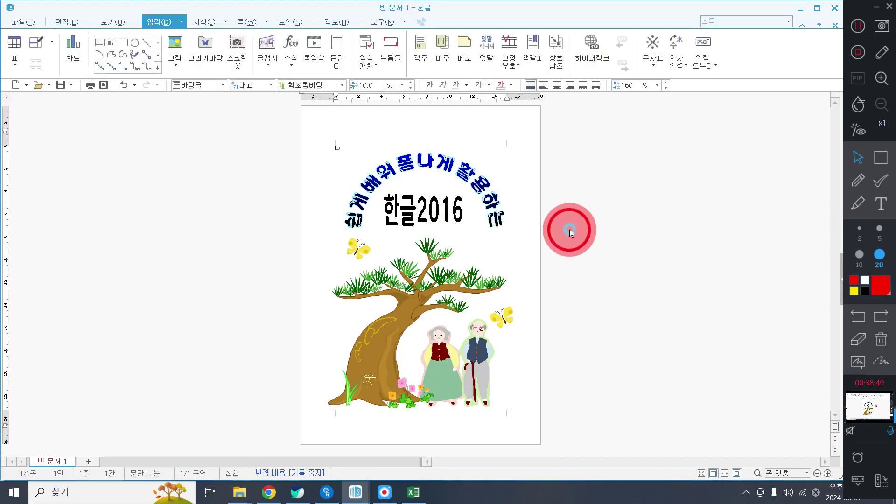
pyautogui.click(417, 193)
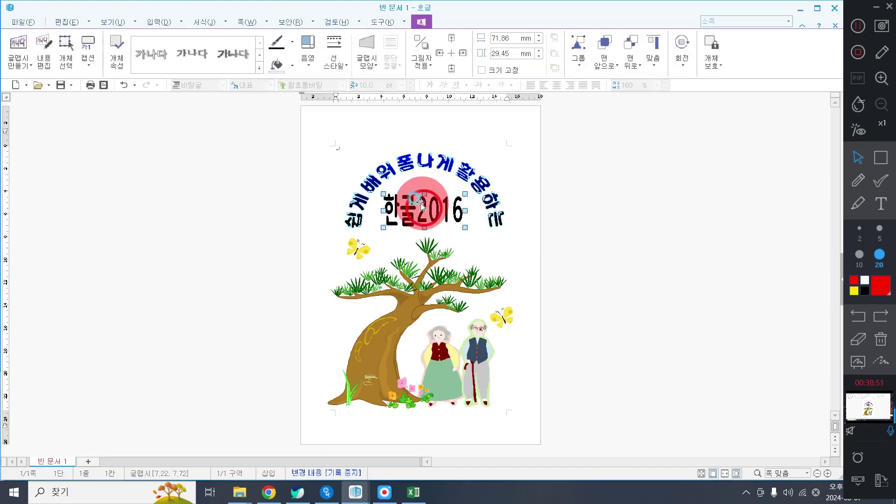
pyautogui.moveTo(424, 193); pyautogui.dragTo(424, 212)
pyautogui.click(634, 242)
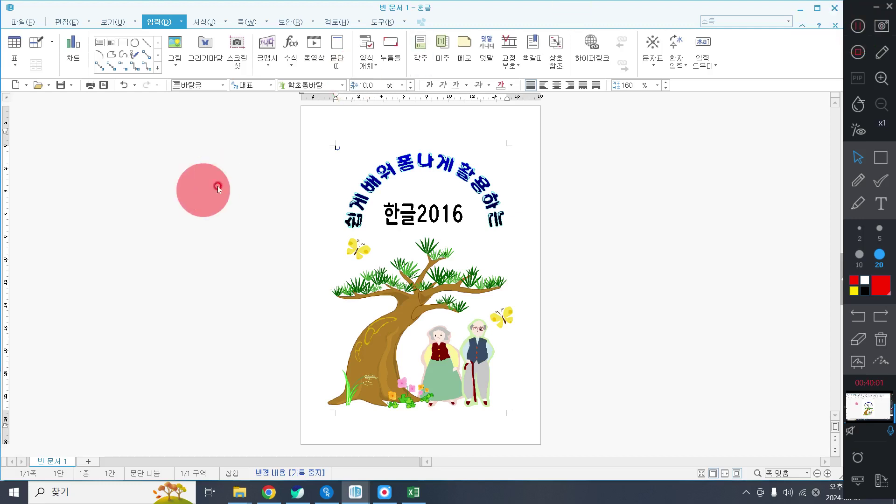
# Save the document as 책표지2 in 한글 문서 (*.hwp) format in the 야간 folder.
pyautogui.click(26, 23)
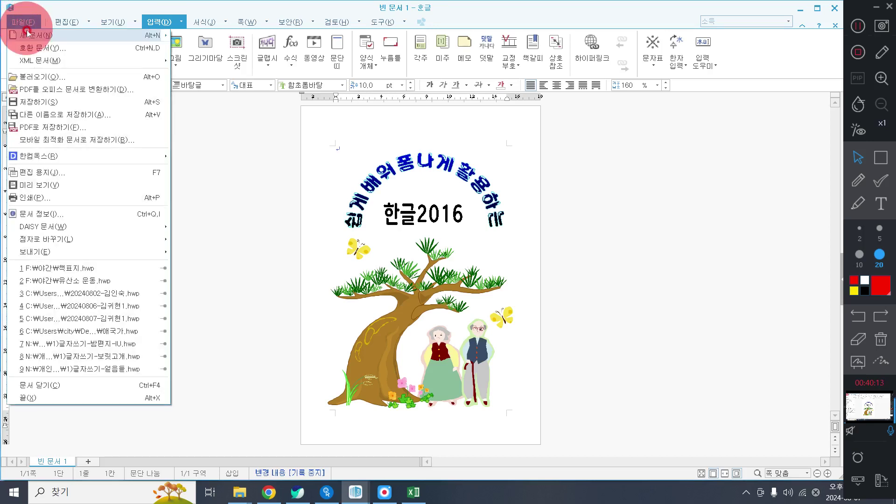
pyautogui.click(57, 101)
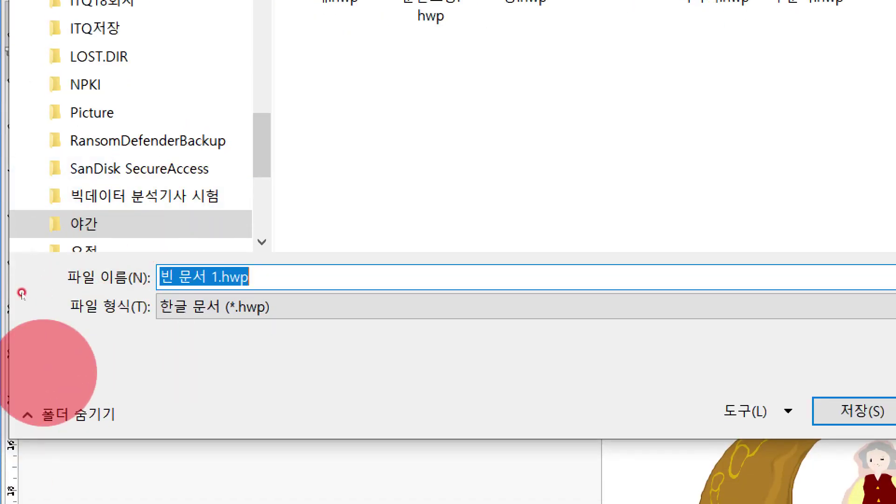
pyautogui.write('책표지2')
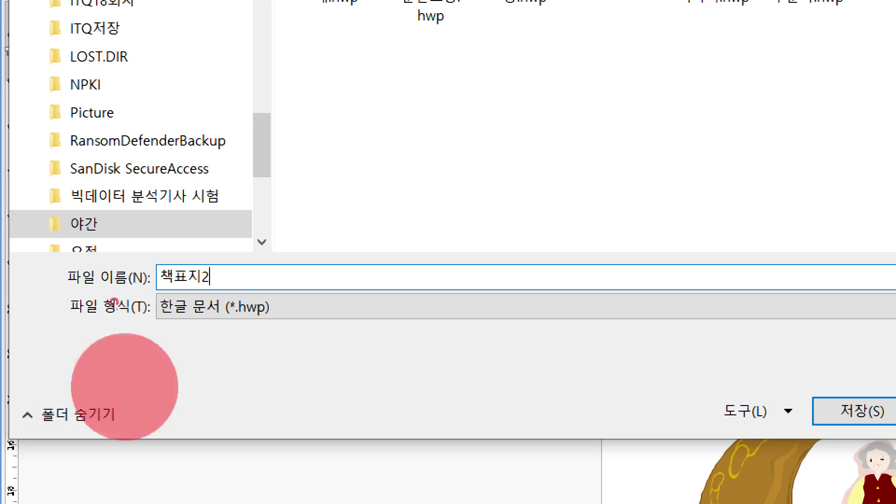
pyautogui.press('super+Escape')
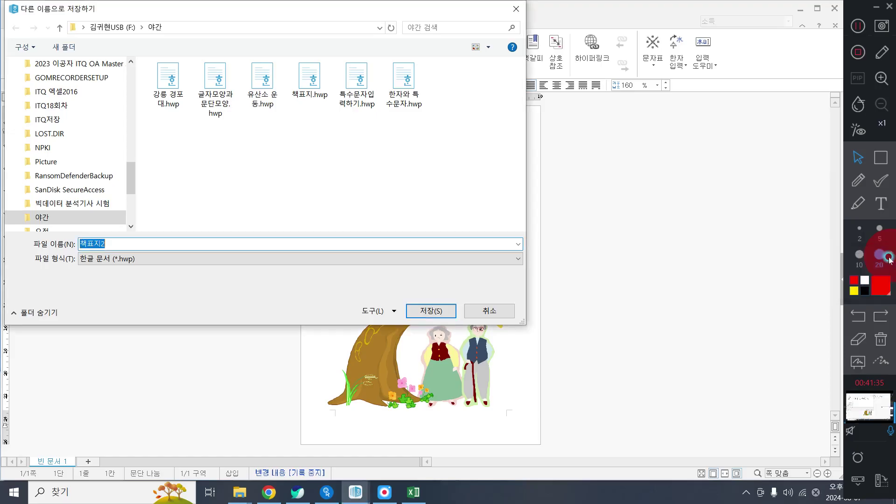
pyautogui.click(414, 311)
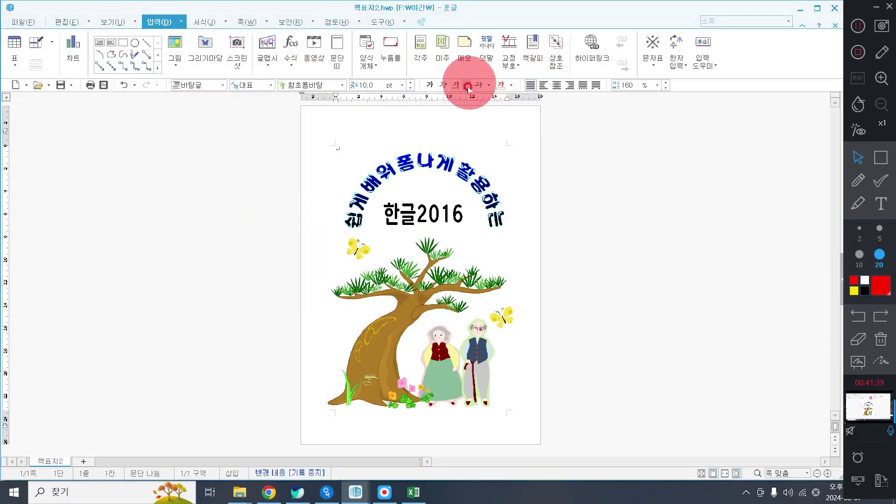
# Save a copy of the cover as 책표지2 in JPG 이미지 (*.jpg) format in the 야간 folder.
pyautogui.click(22, 22)
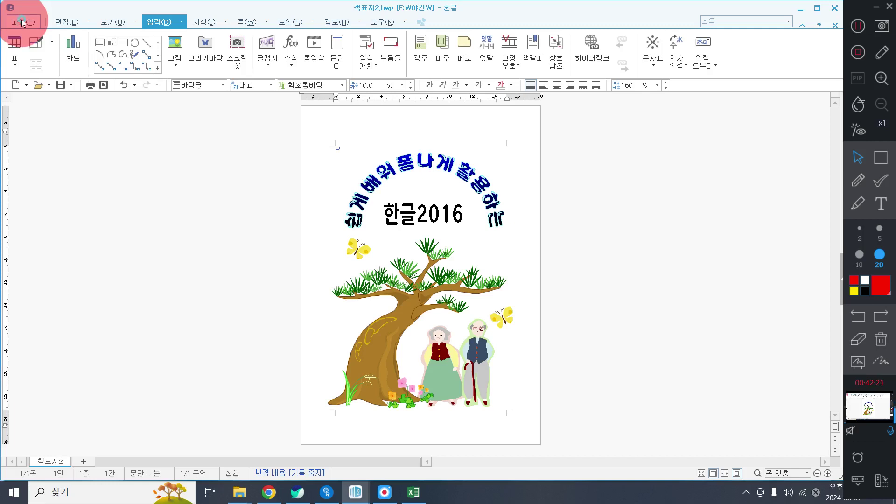
pyautogui.click(21, 21)
pyautogui.click(26, 113)
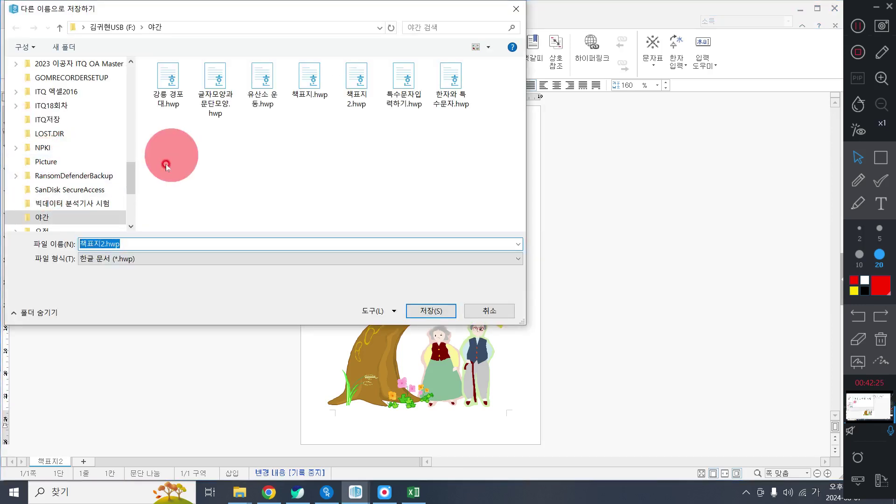
pyautogui.scroll(2, 86, 178)
pyautogui.scroll(-2, 91, 177)
pyautogui.scroll(-1, 90, 177)
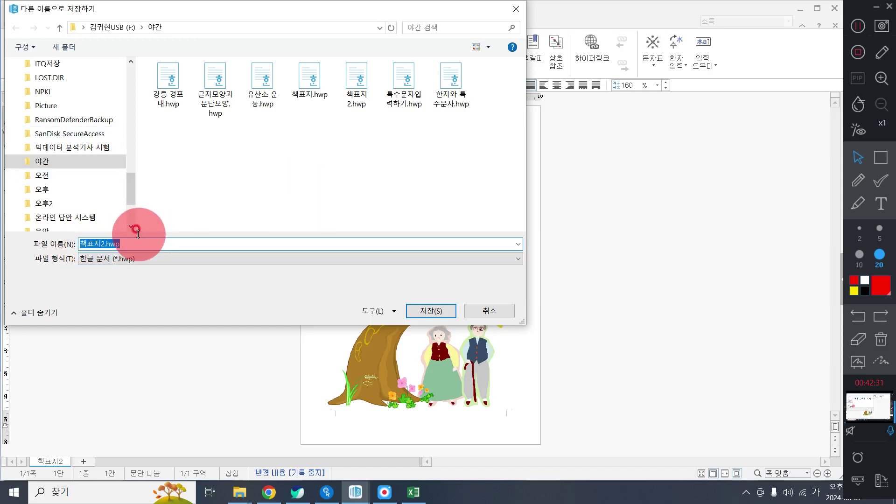
pyautogui.press('super+equal')
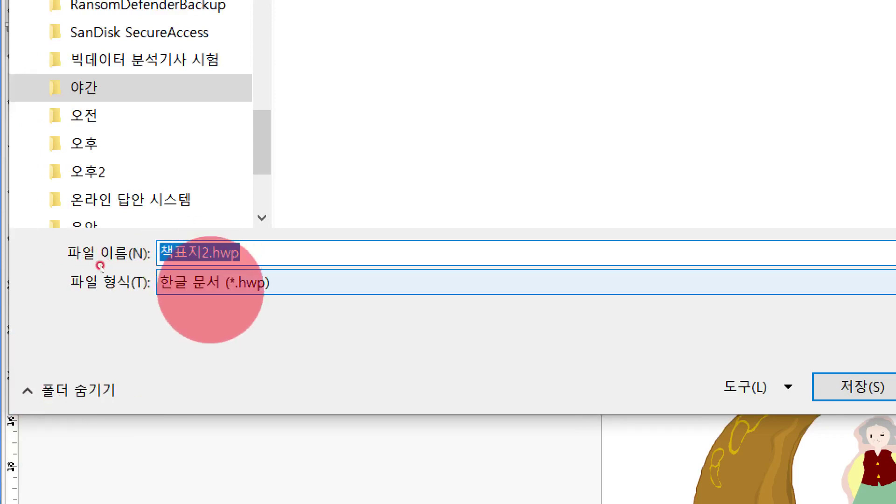
pyautogui.click(200, 282)
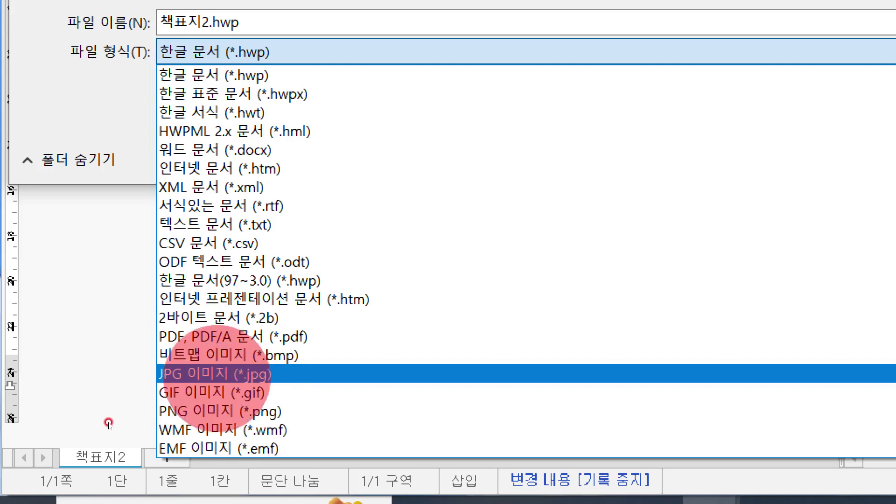
pyautogui.click(215, 373)
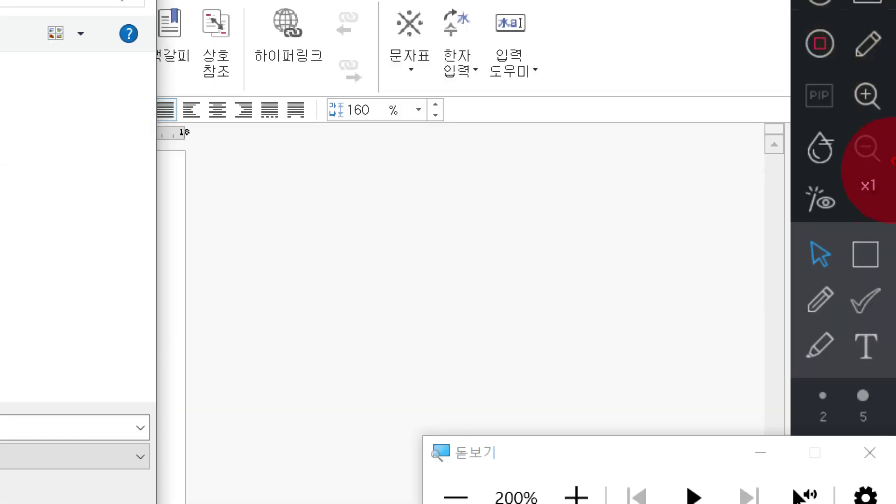
pyautogui.click(869, 453)
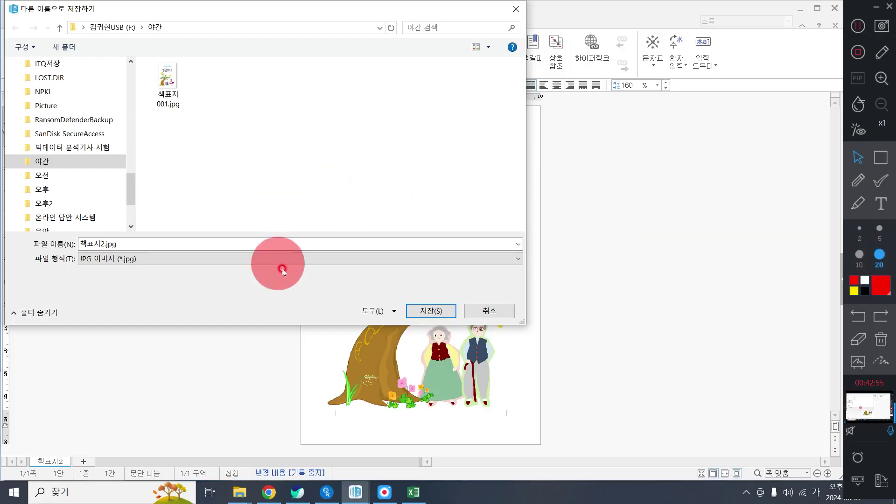
pyautogui.click(443, 311)
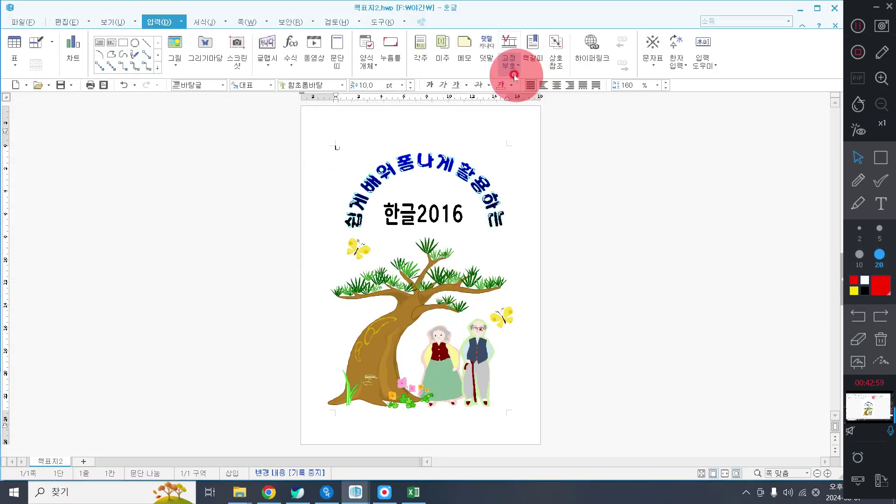
# Close the Hangul document window and open the USB drive (F:) from 내 PC in File Explorer.
pyautogui.click(832, 10)
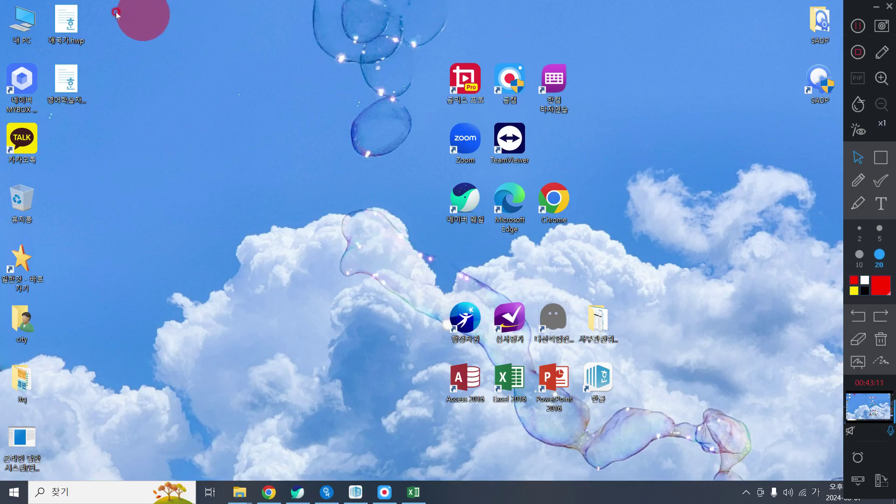
pyautogui.click(41, 16)
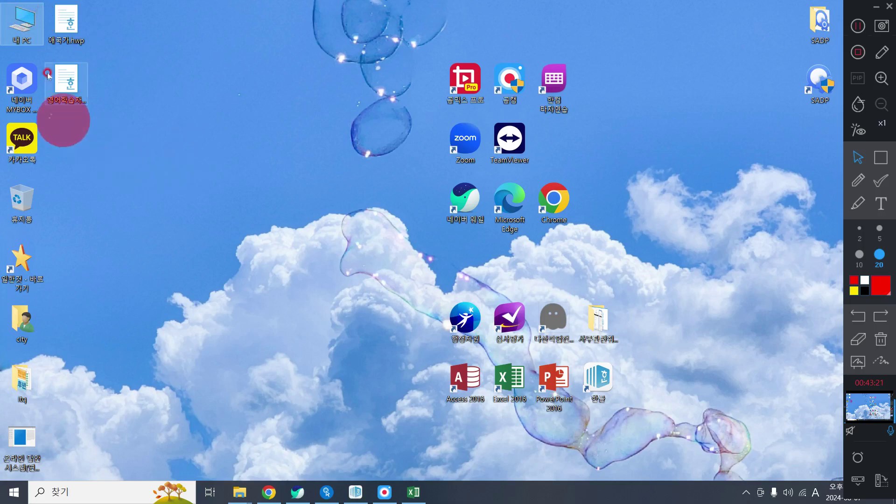
pyautogui.doubleClick(28, 28)
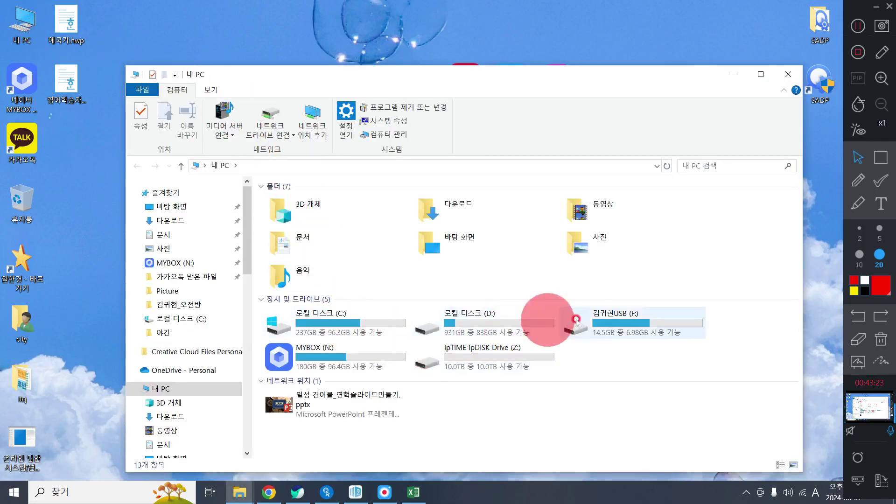
pyautogui.doubleClick(577, 322)
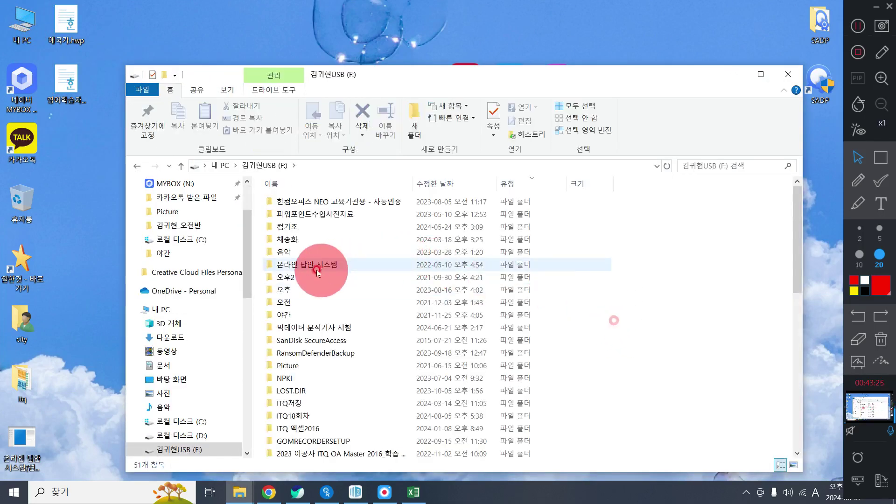
# Open the 야간 folder on the USB drive and select the exported image 책표지2001.jpg.
pyautogui.click(285, 289)
pyautogui.click(300, 313)
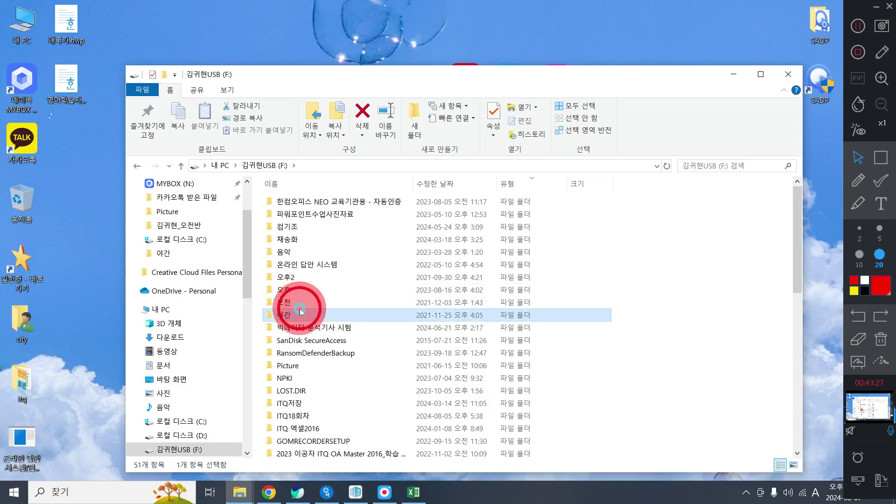
pyautogui.click(289, 304)
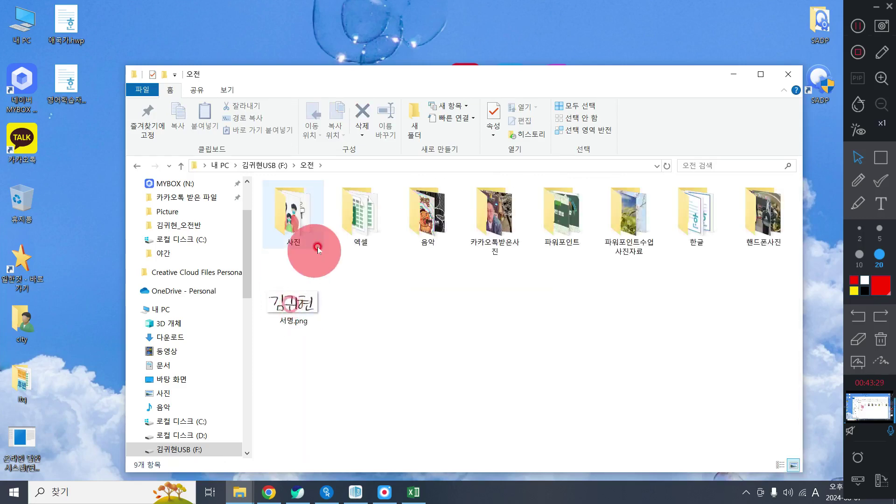
pyautogui.press('BackSpace')
pyautogui.doubleClick(300, 320)
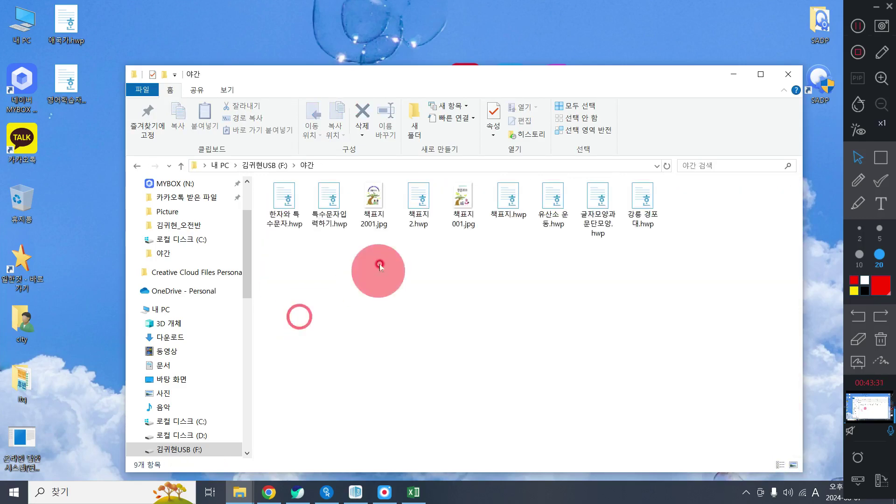
pyautogui.click(380, 213)
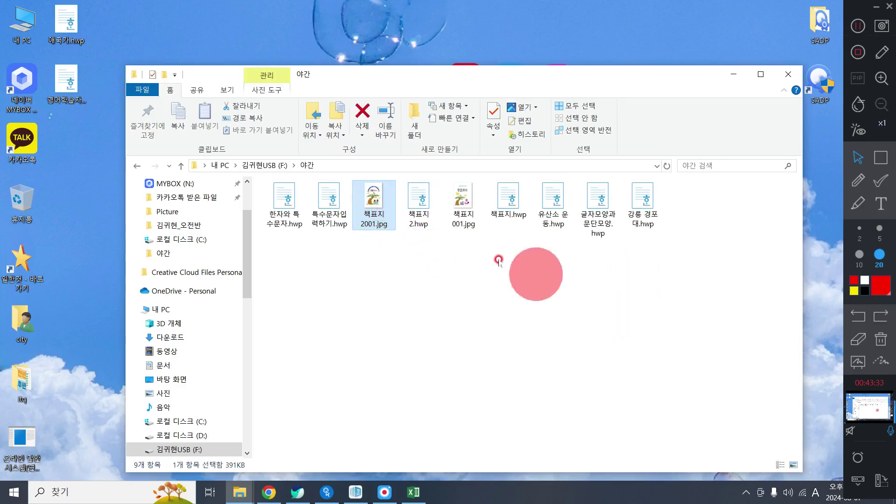